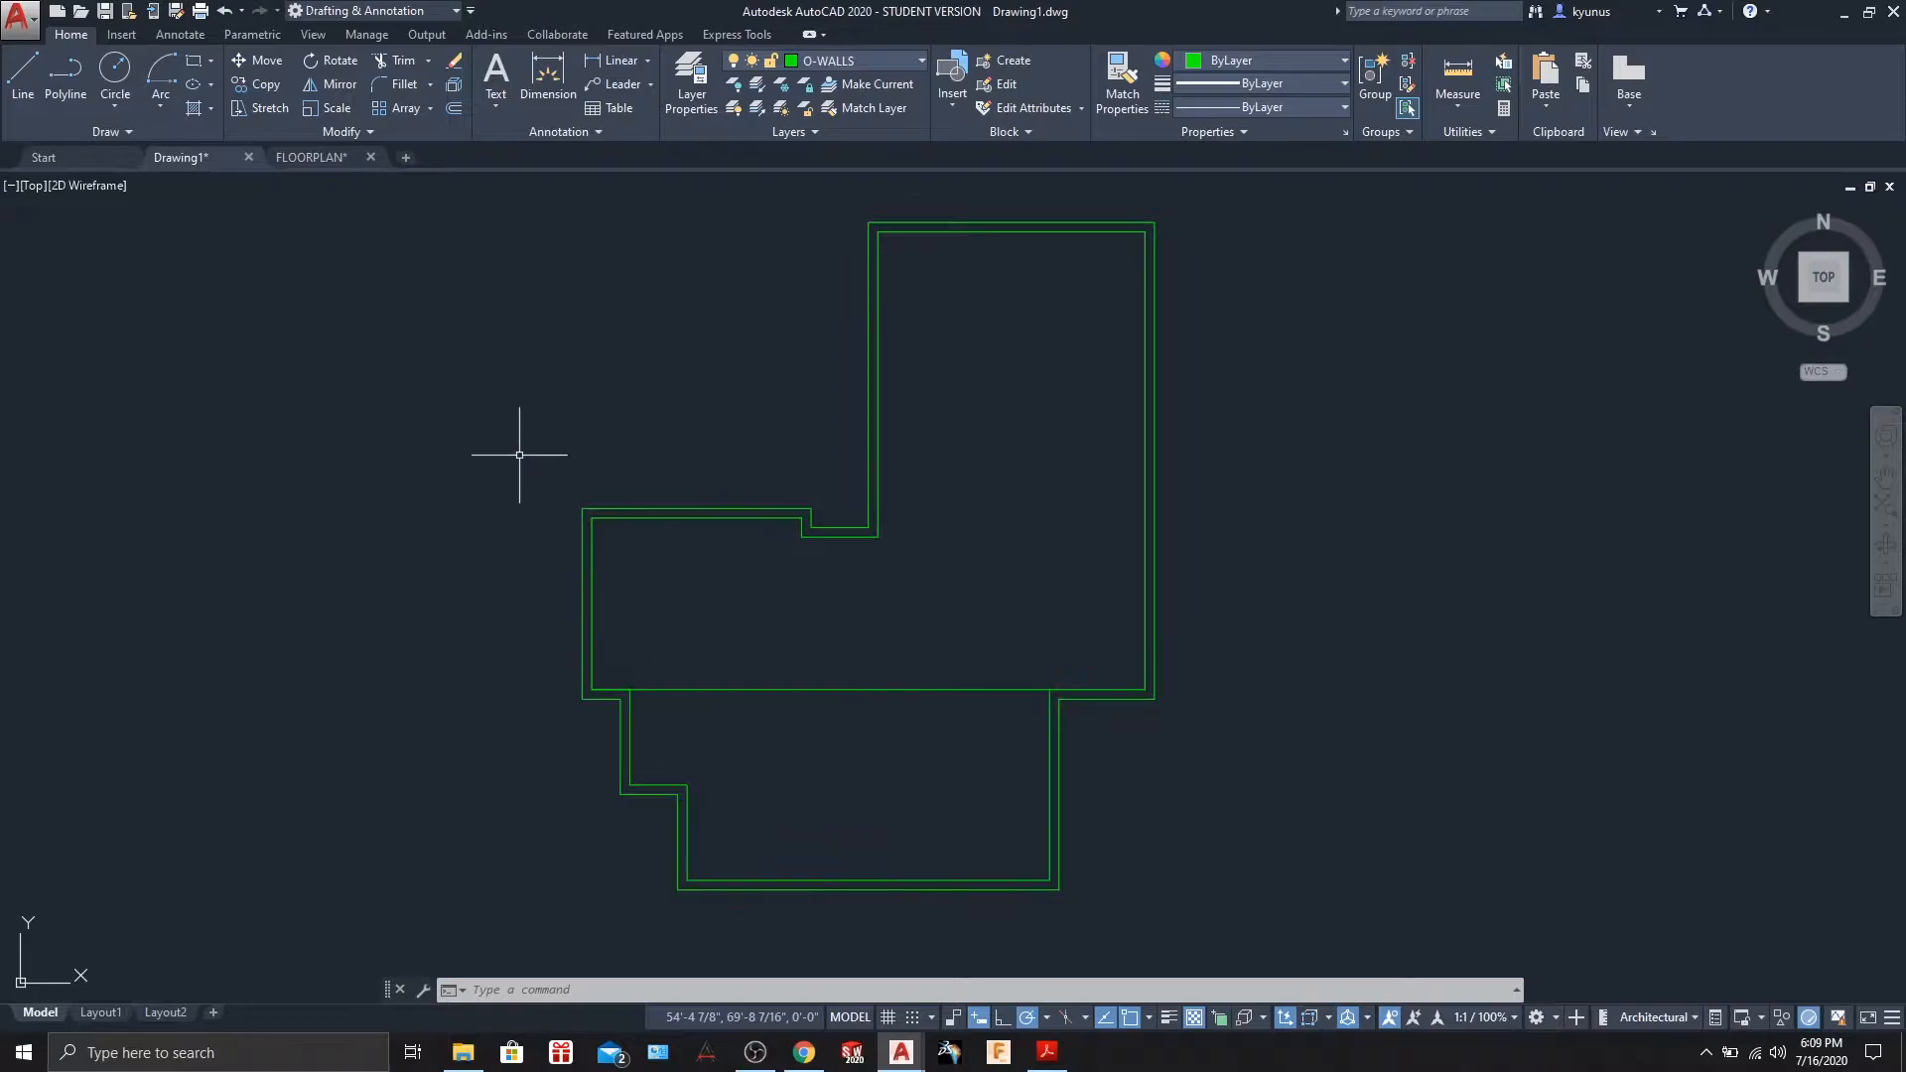
- Offset the horizontal inner line between the main area and the lower section 3 inches upward to form an interior wall
{"action": "mouse_move", "coordinate": [664, 356]}
{"action": "middle_mouse_down"}
{"action": "mouse_move", "coordinate": [681, 374]}
{"action": "mouse_move", "coordinate": [683, 344]}
{"action": "middle_mouse_up"}
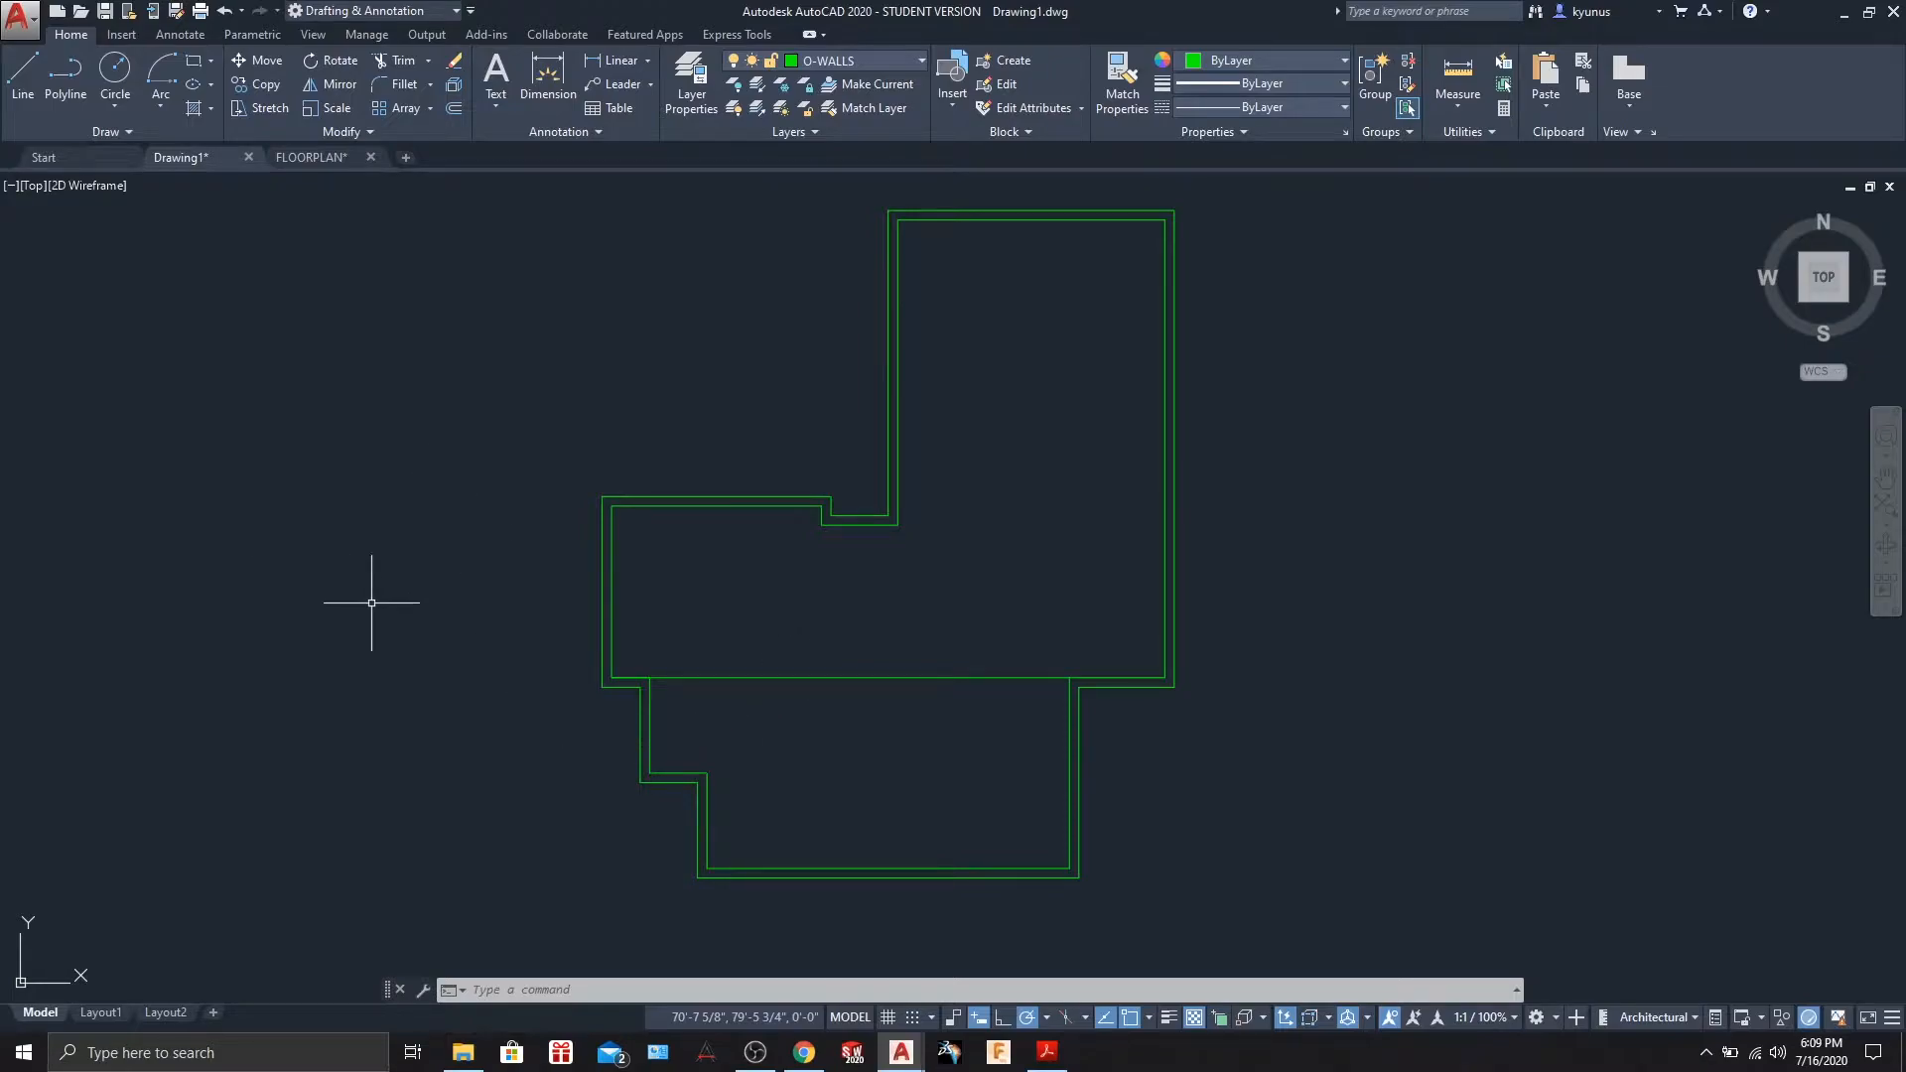
{"action": "left_click", "coordinate": [681, 678]}
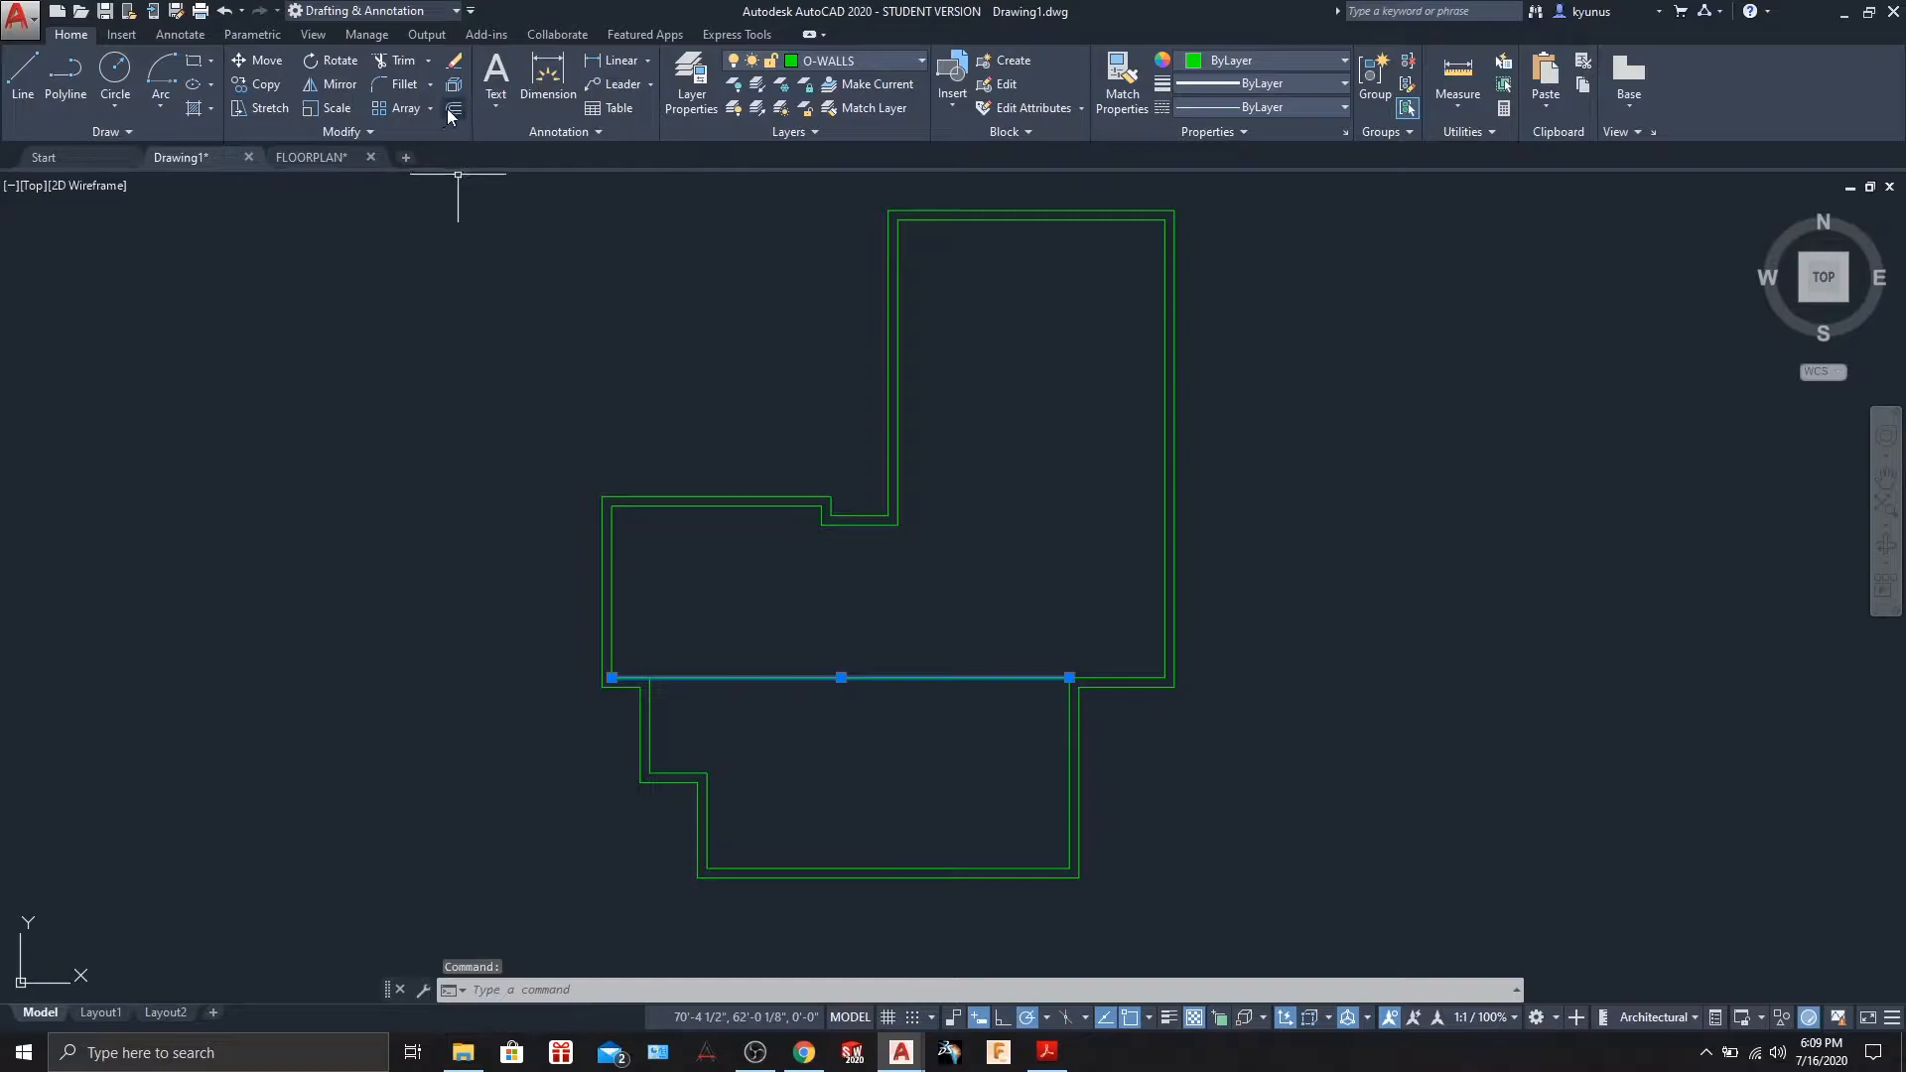
{"action": "type", "text": "o"}
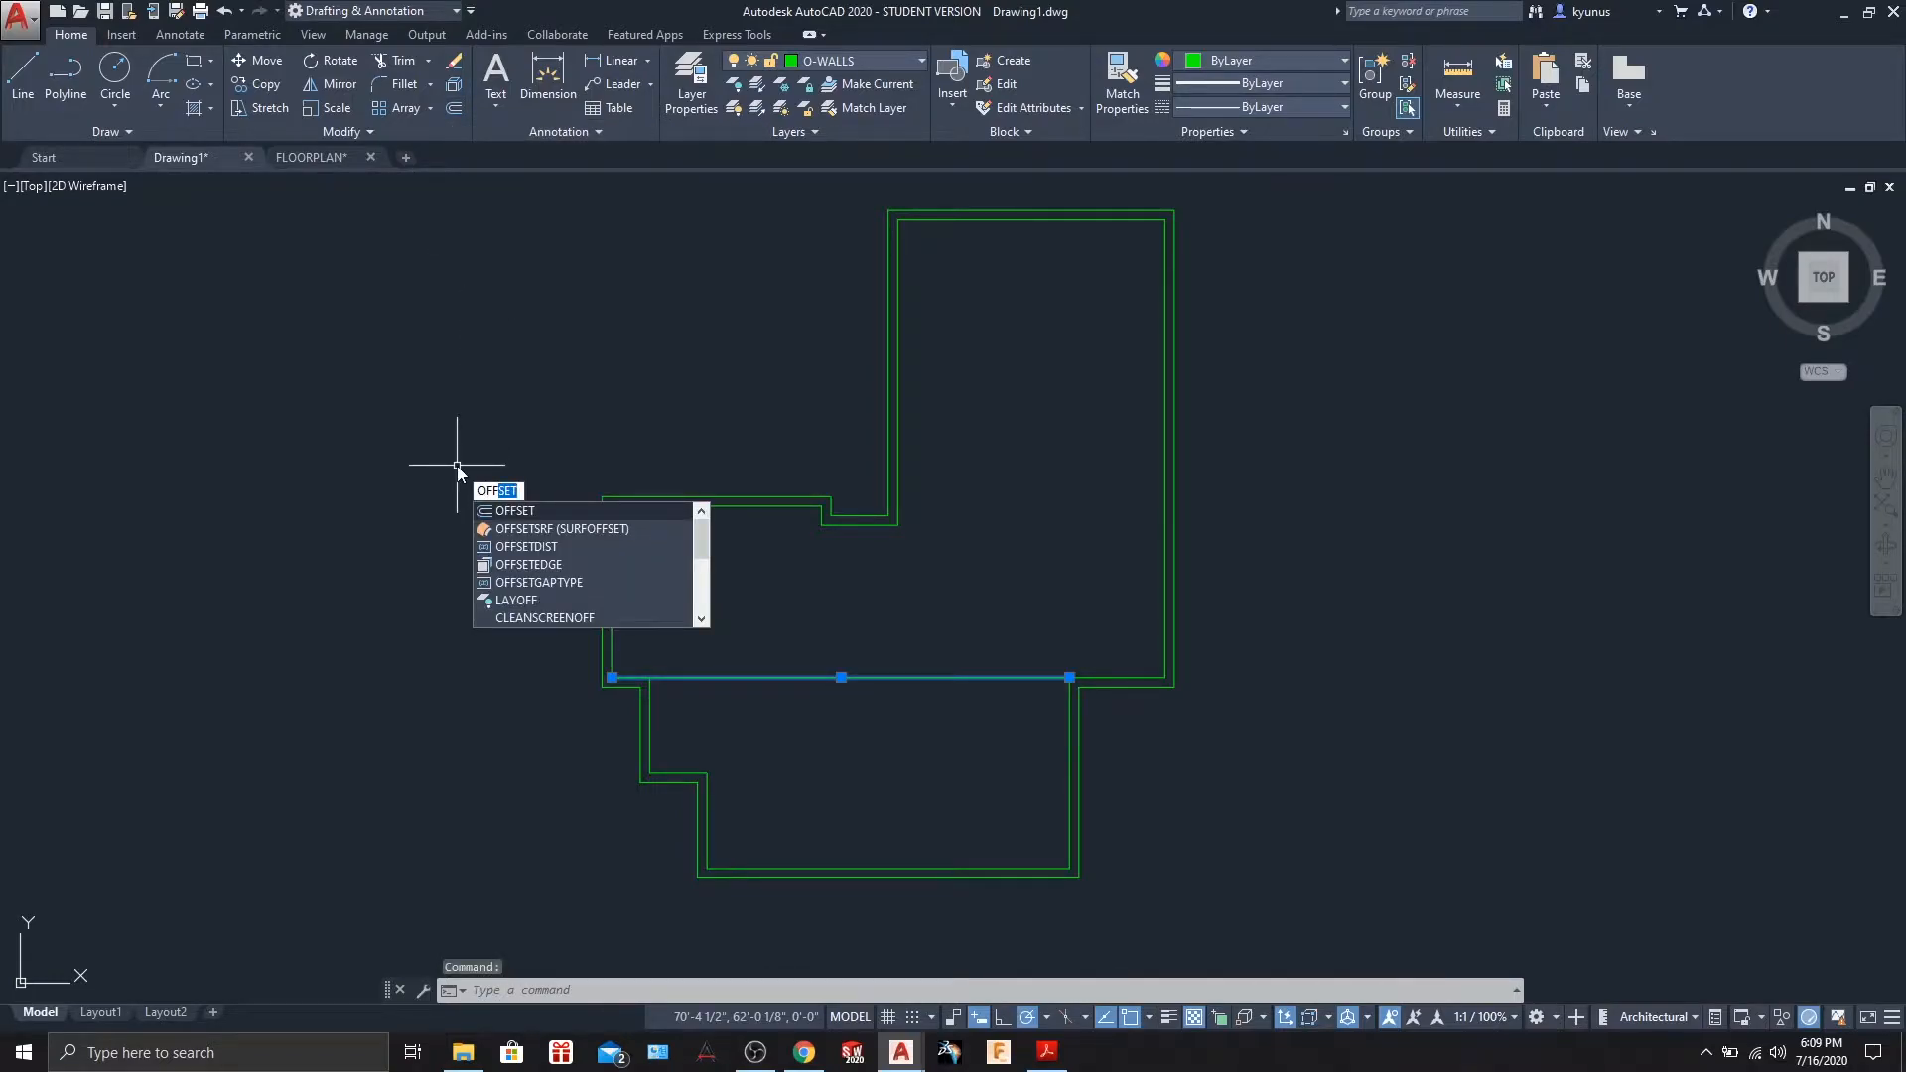
{"action": "key", "text": "Return"}
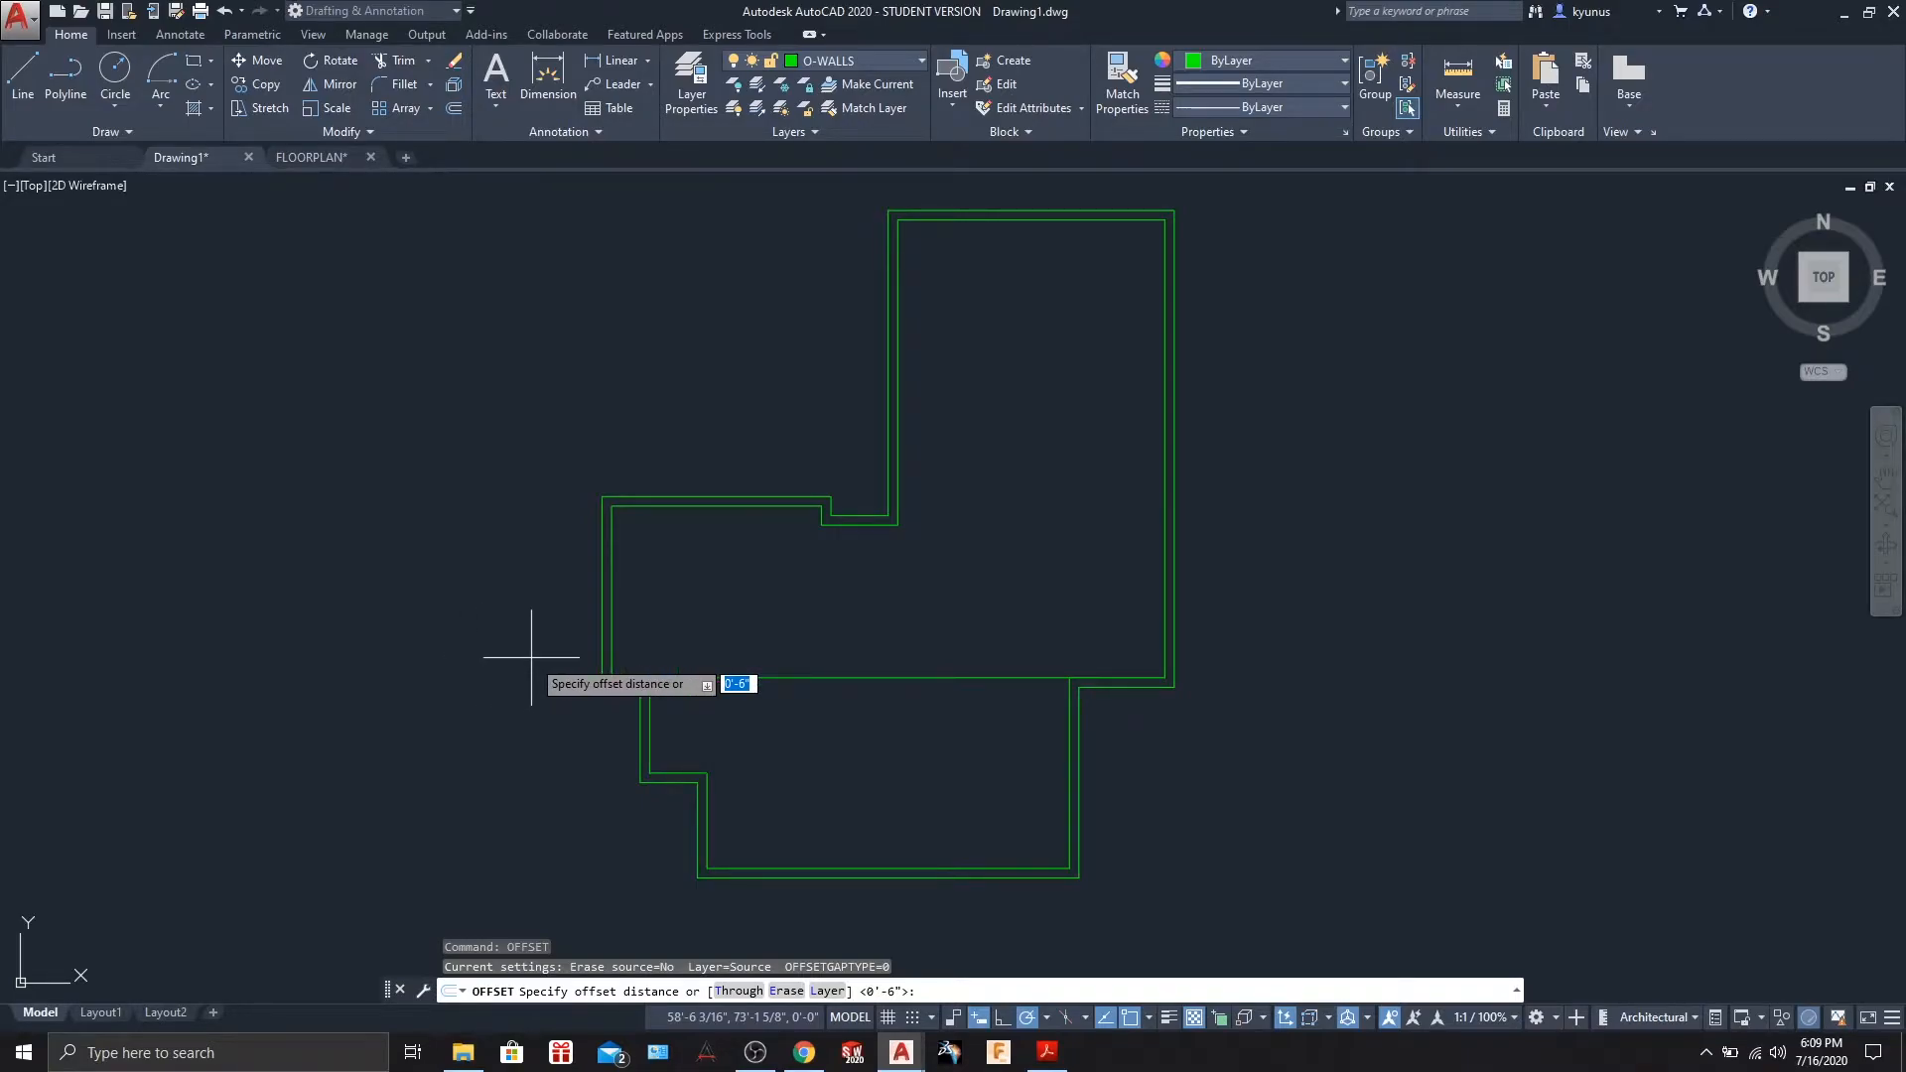
{"action": "key", "text": "Return"}
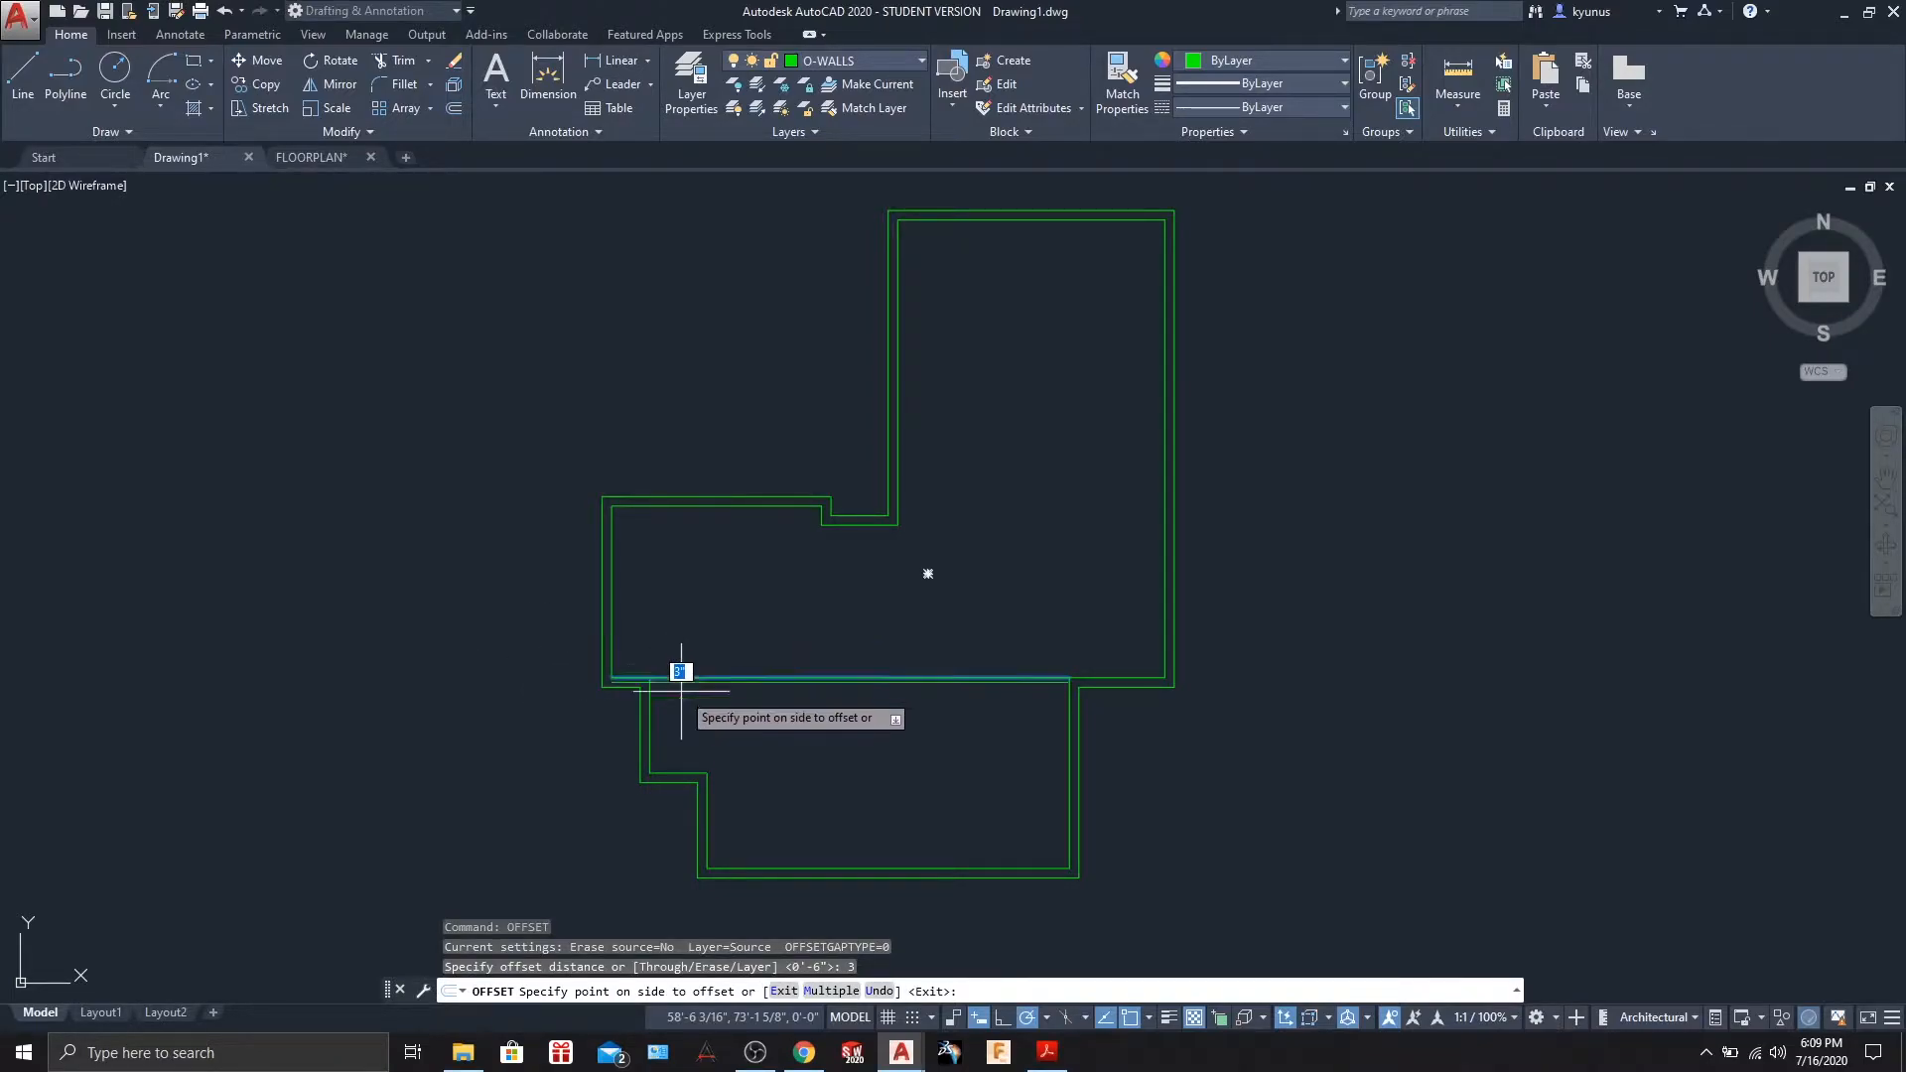
{"action": "left_click", "coordinate": [676, 635]}
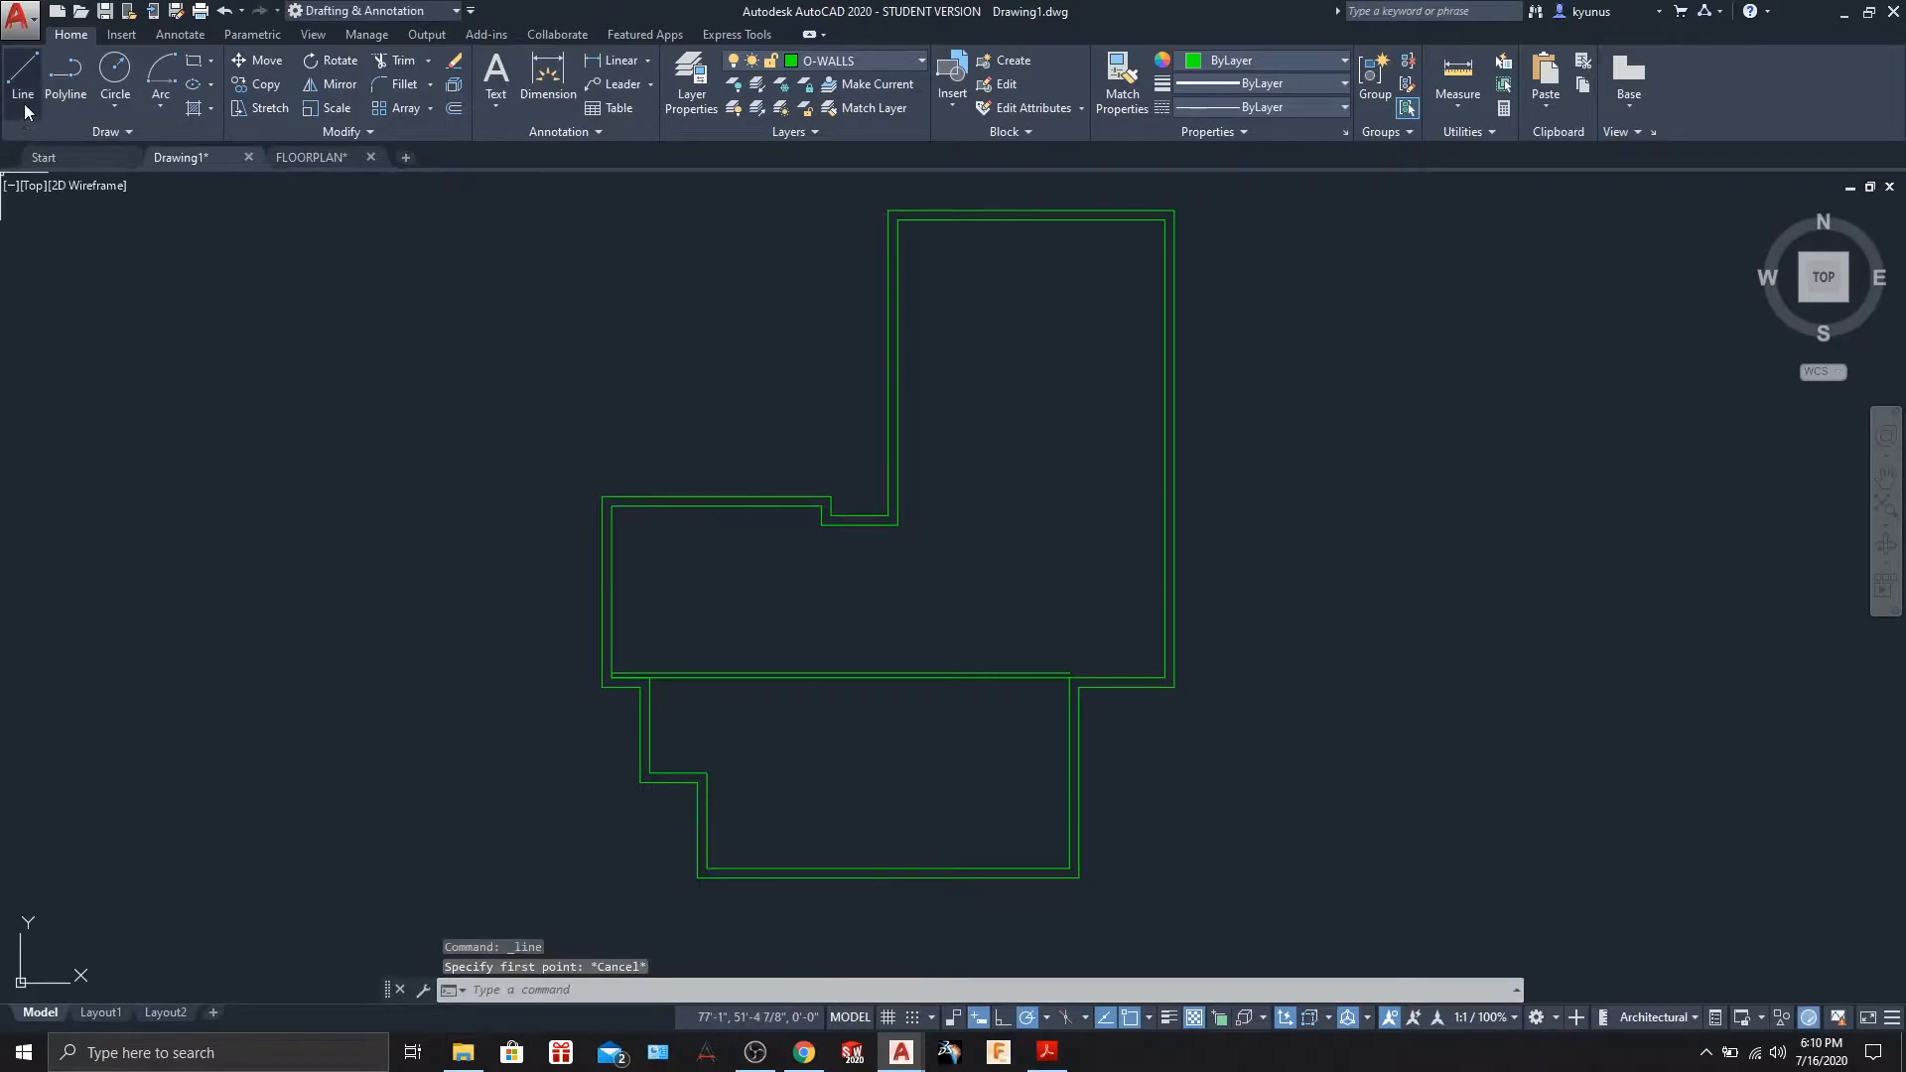
- Draw a vertical line from the inner corner of the small upper jog straight down to the inner face of the lowest wall
{"action": "left_click", "coordinate": [23, 75]}
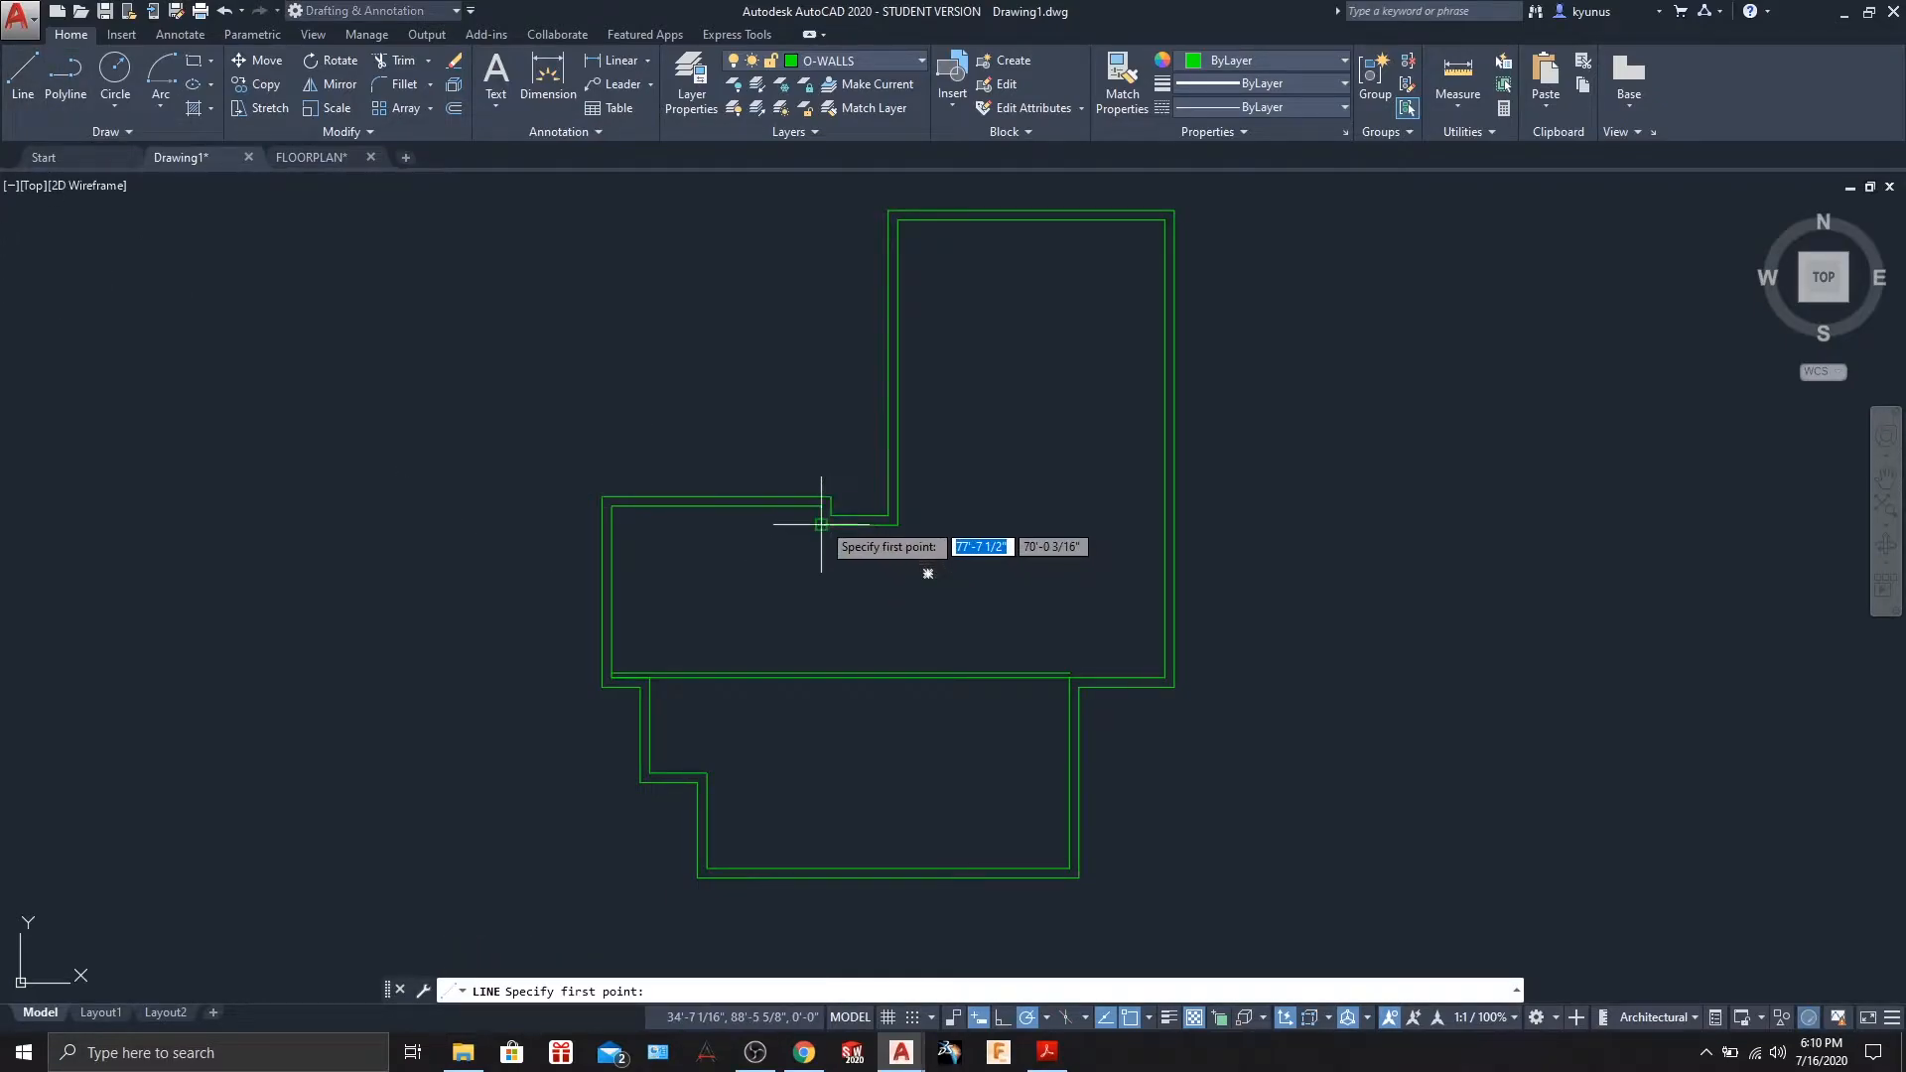
{"action": "left_click", "coordinate": [821, 524]}
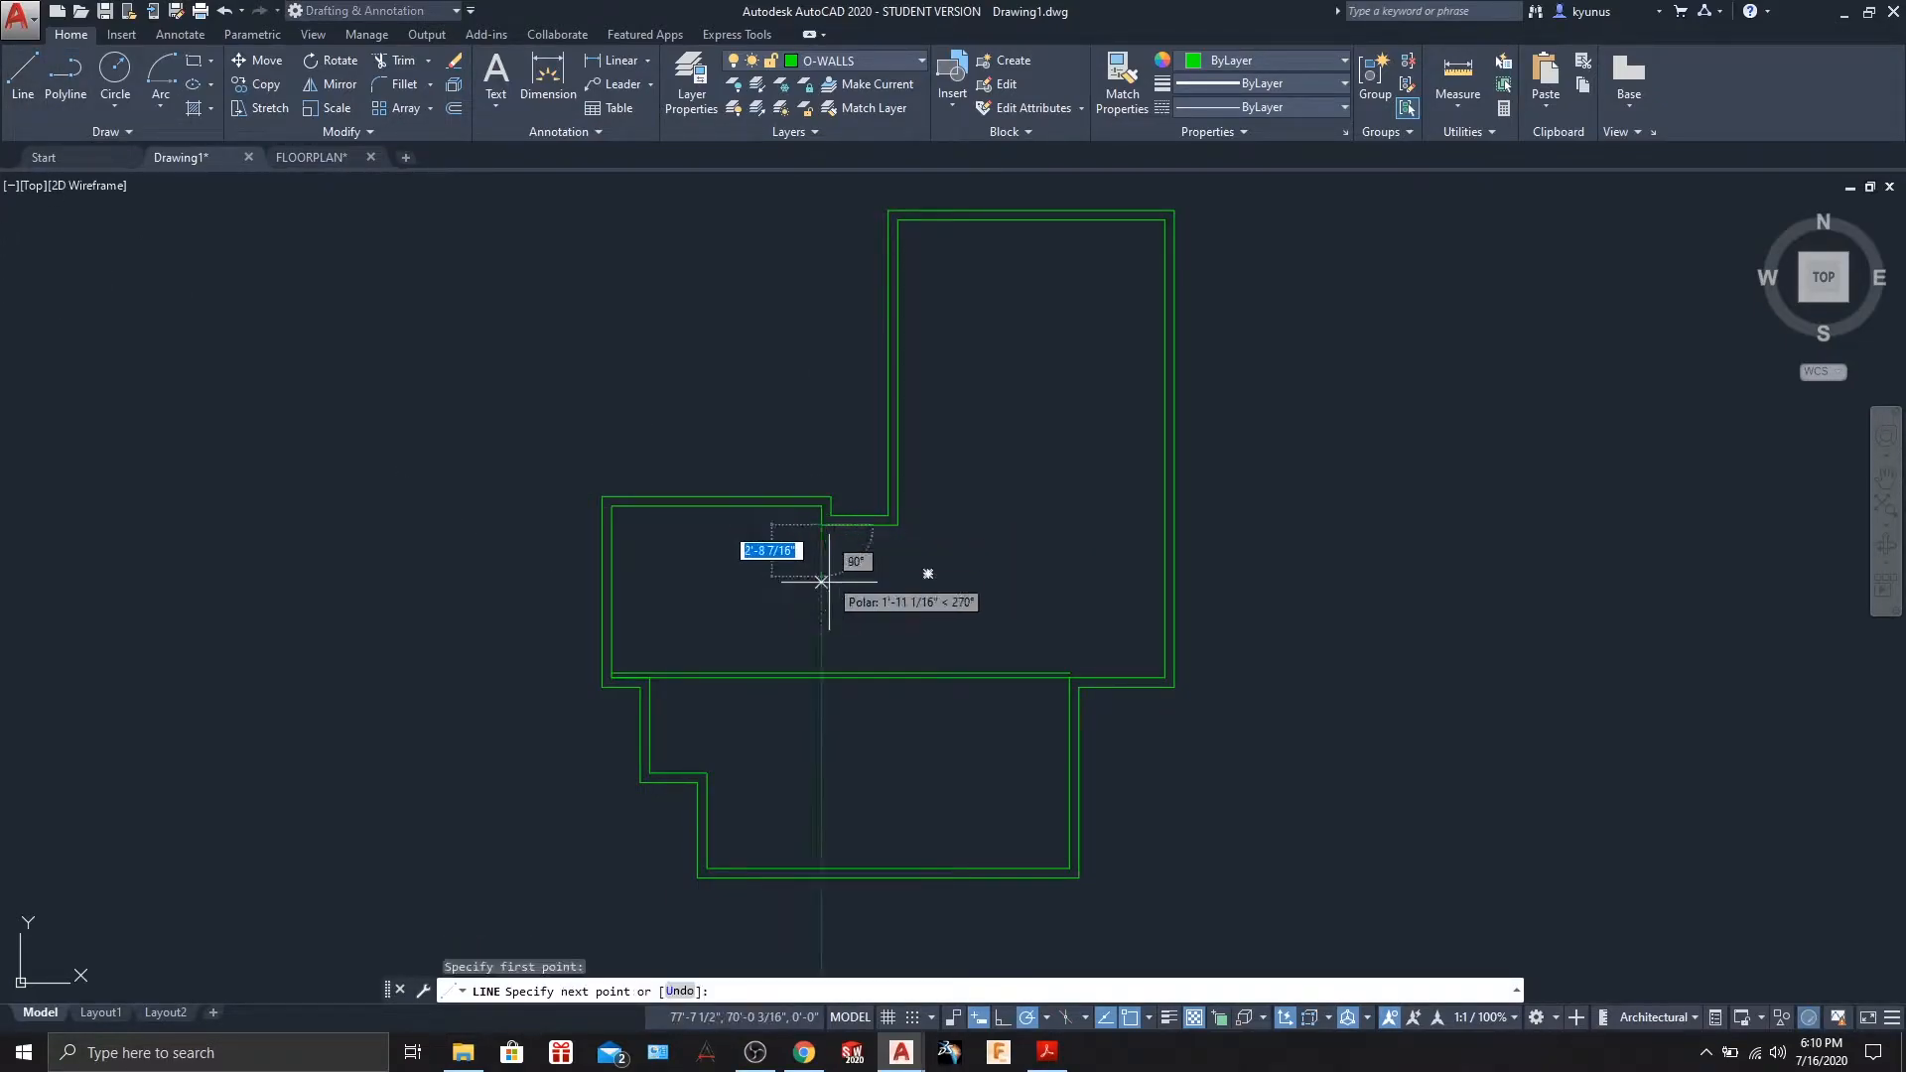
{"action": "left_click", "coordinate": [821, 867]}
{"action": "key", "text": "Escape"}
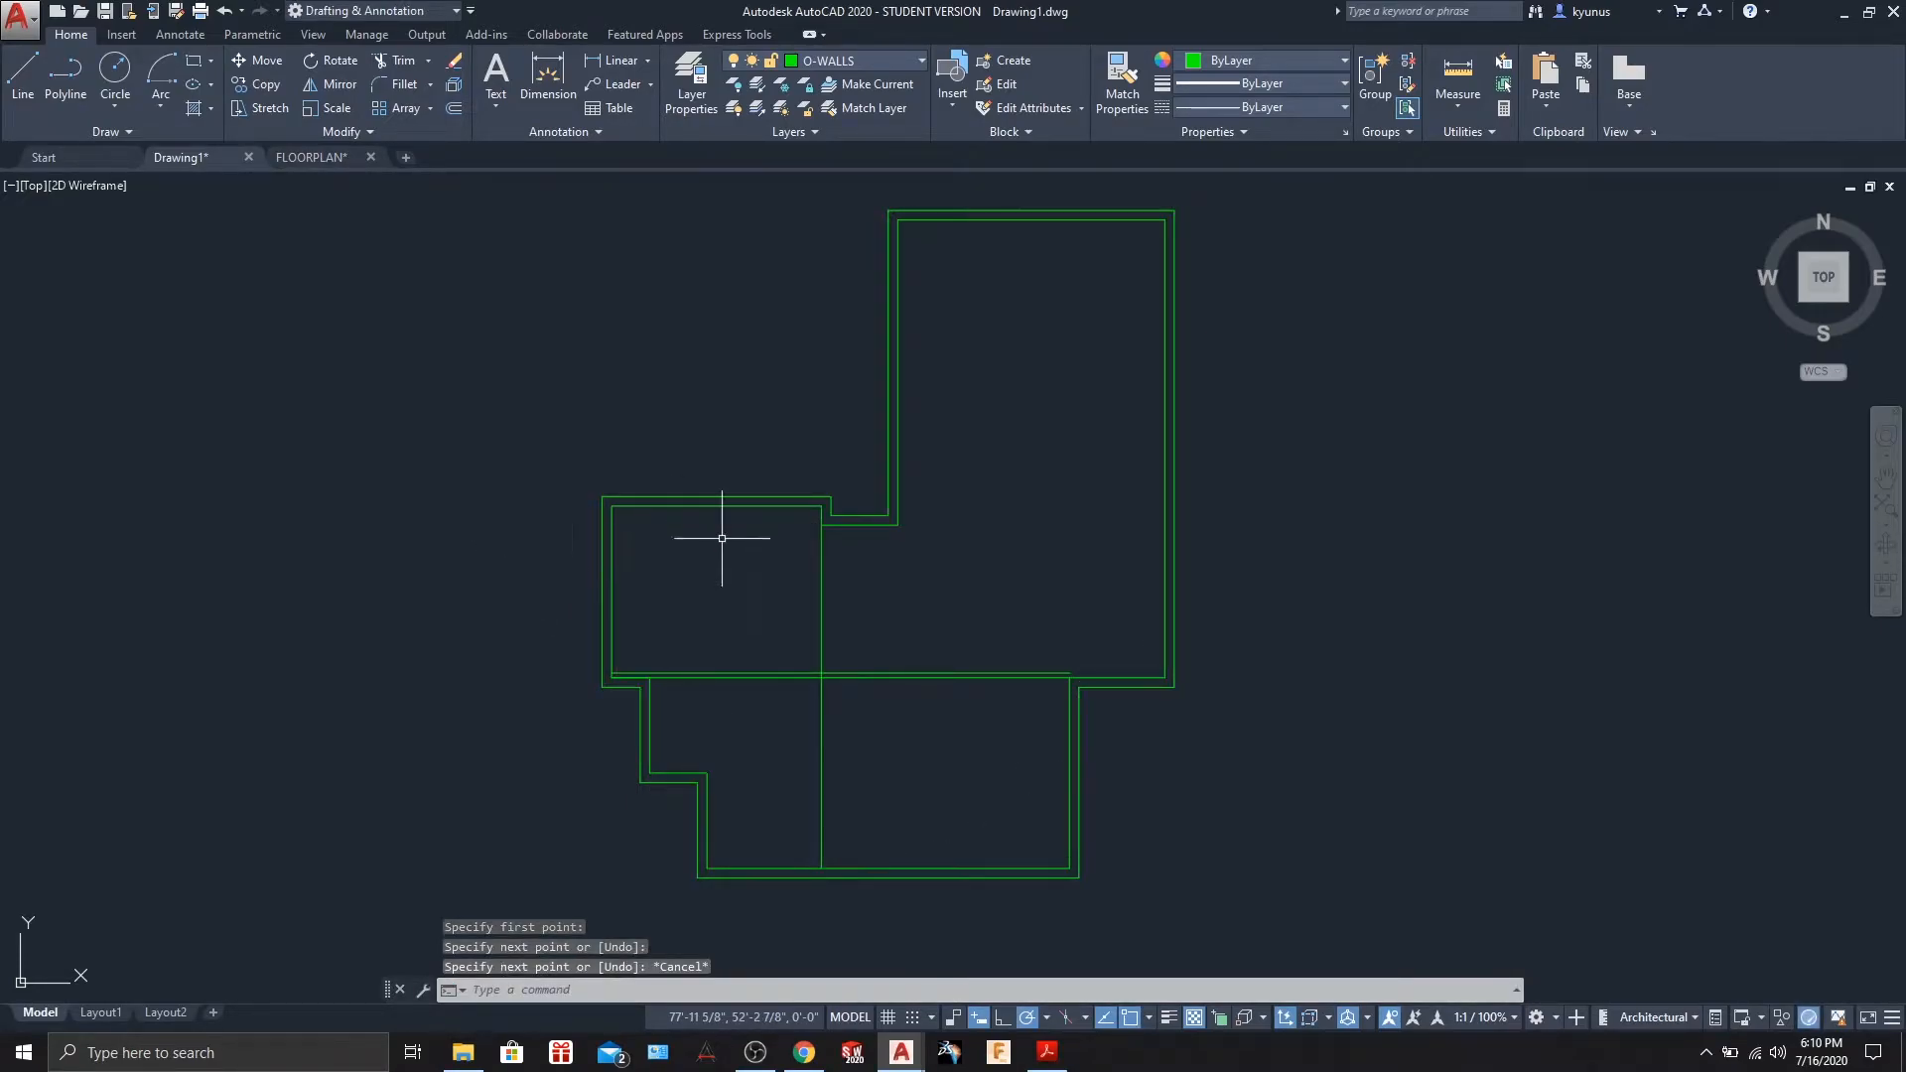
- Offset the vertical partition line 3 inches to the right to give the wall its thickness
{"action": "left_click", "coordinate": [821, 562]}
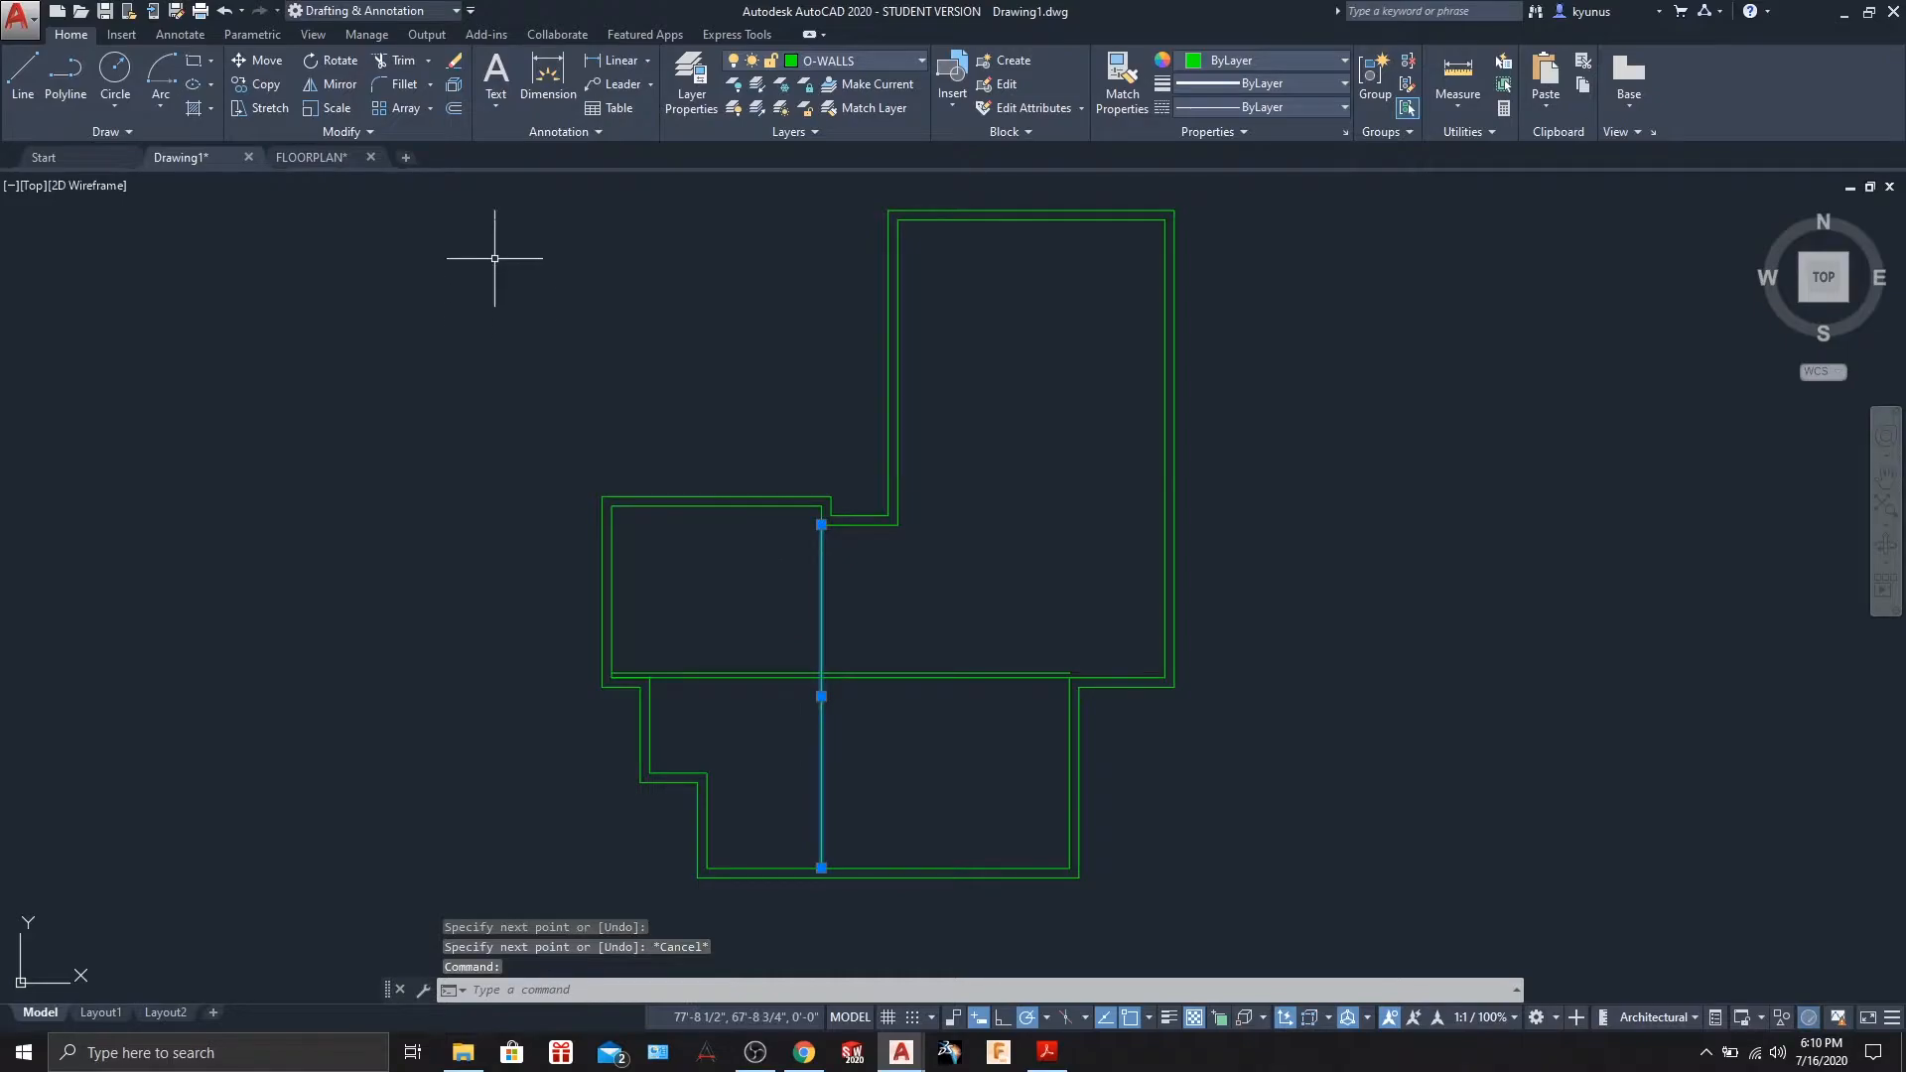
{"action": "left_click", "coordinate": [456, 109]}
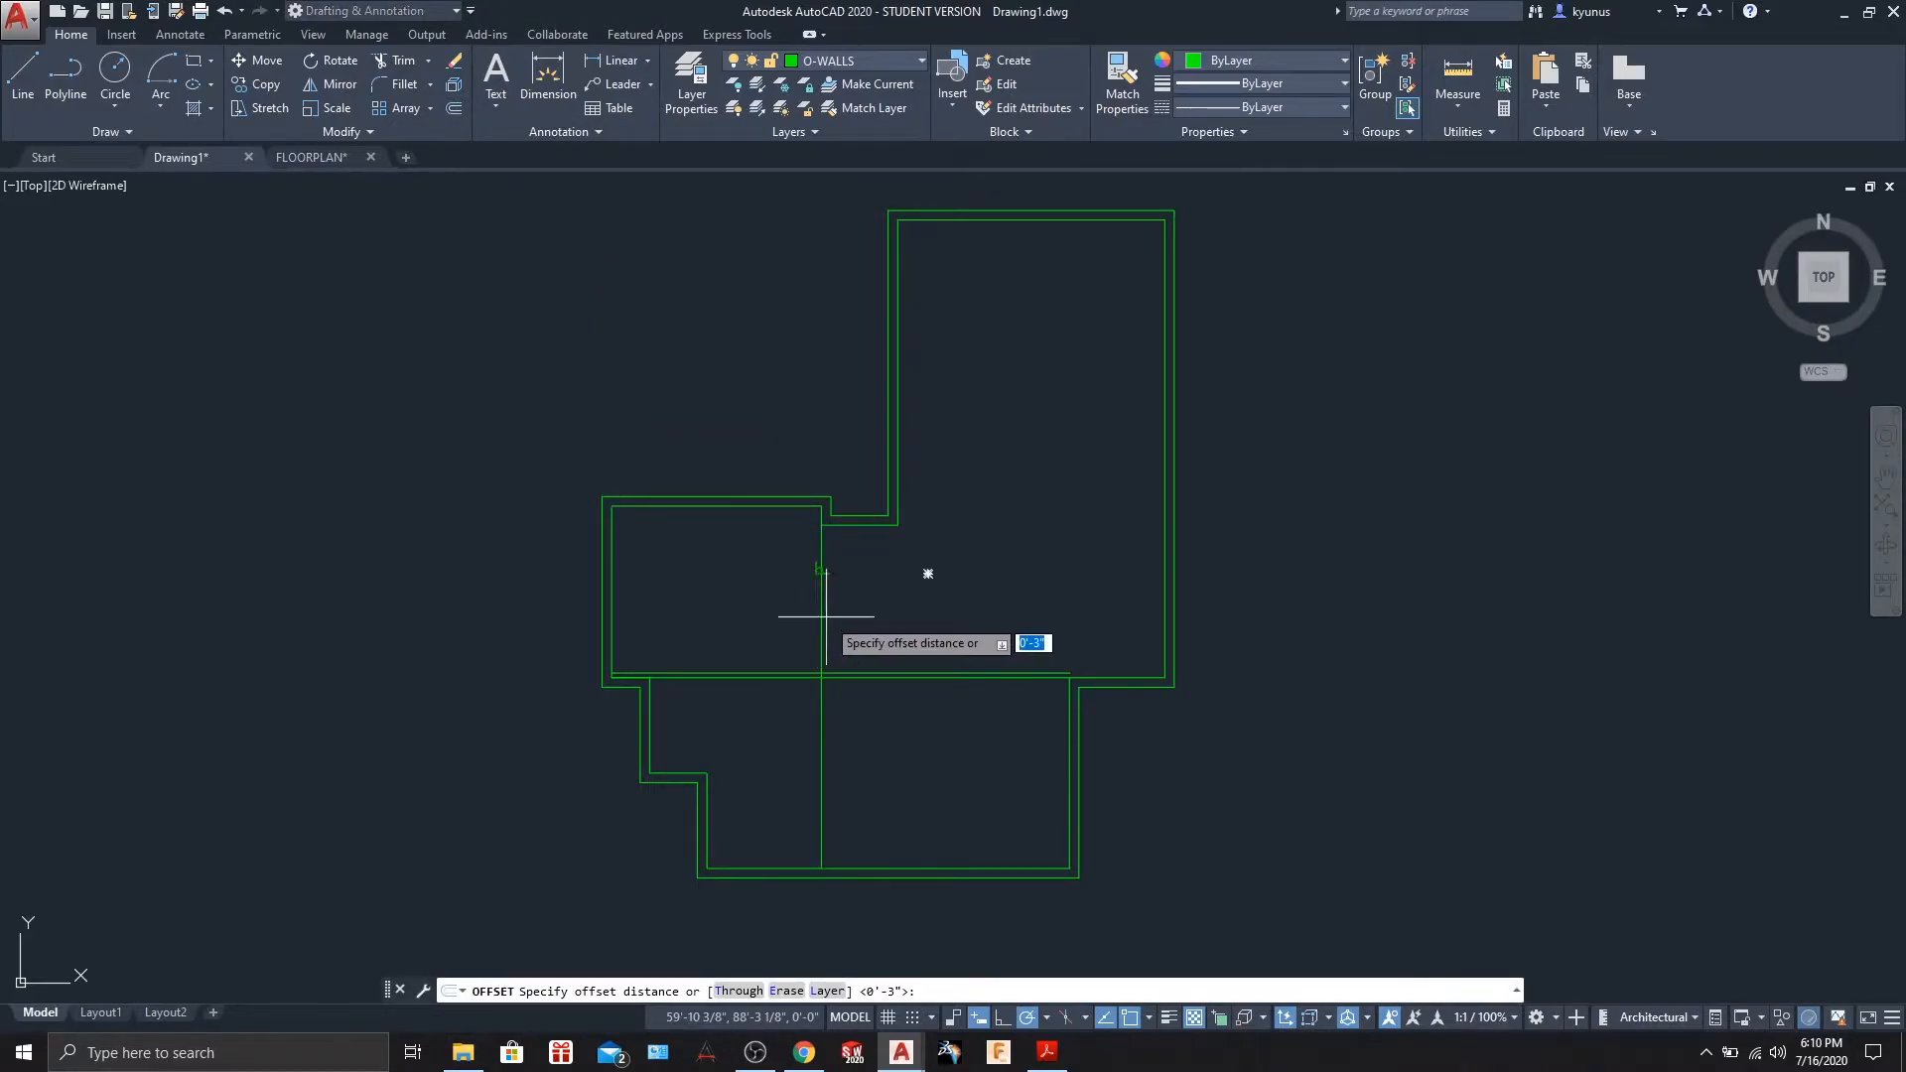
{"action": "type", "text": "3"}
{"action": "key", "text": "Return"}
{"action": "left_click", "coordinate": [824, 617]}
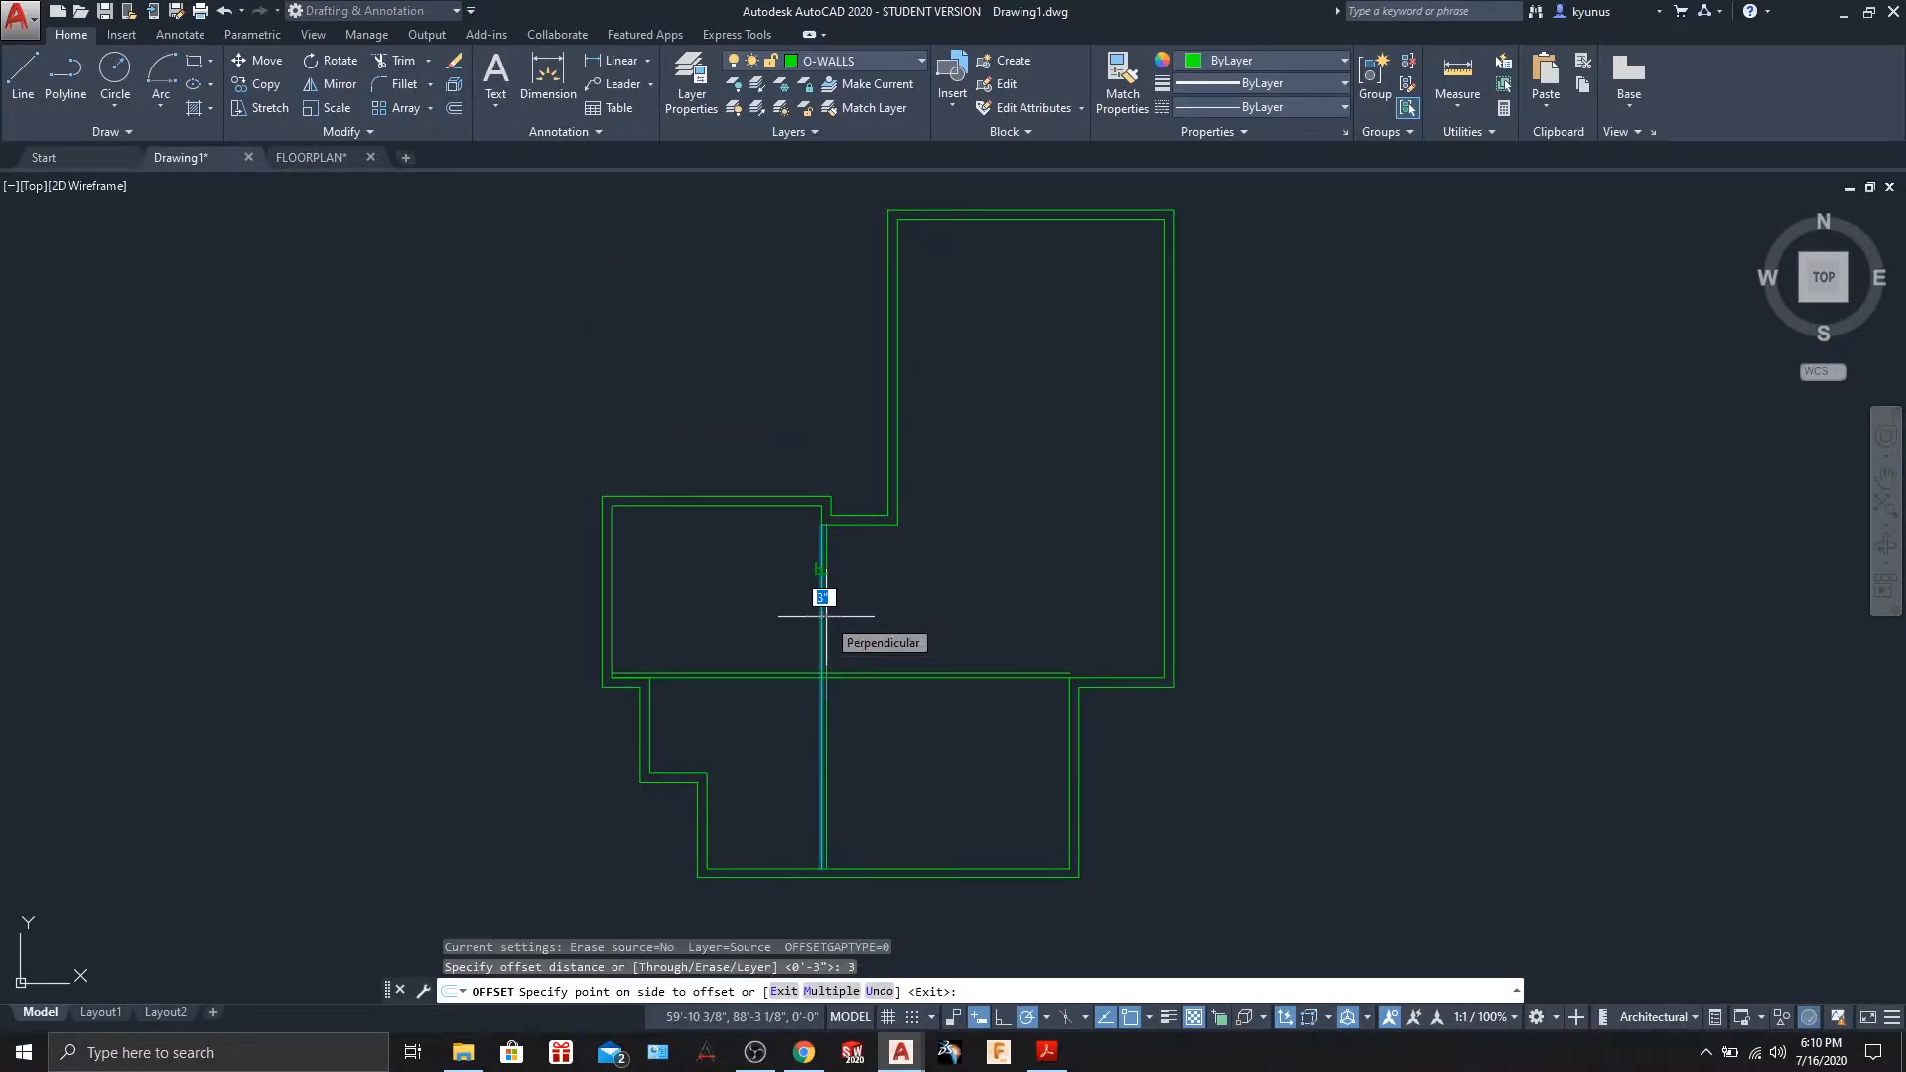
{"action": "left_click", "coordinate": [844, 617]}
{"action": "key", "text": "Return"}
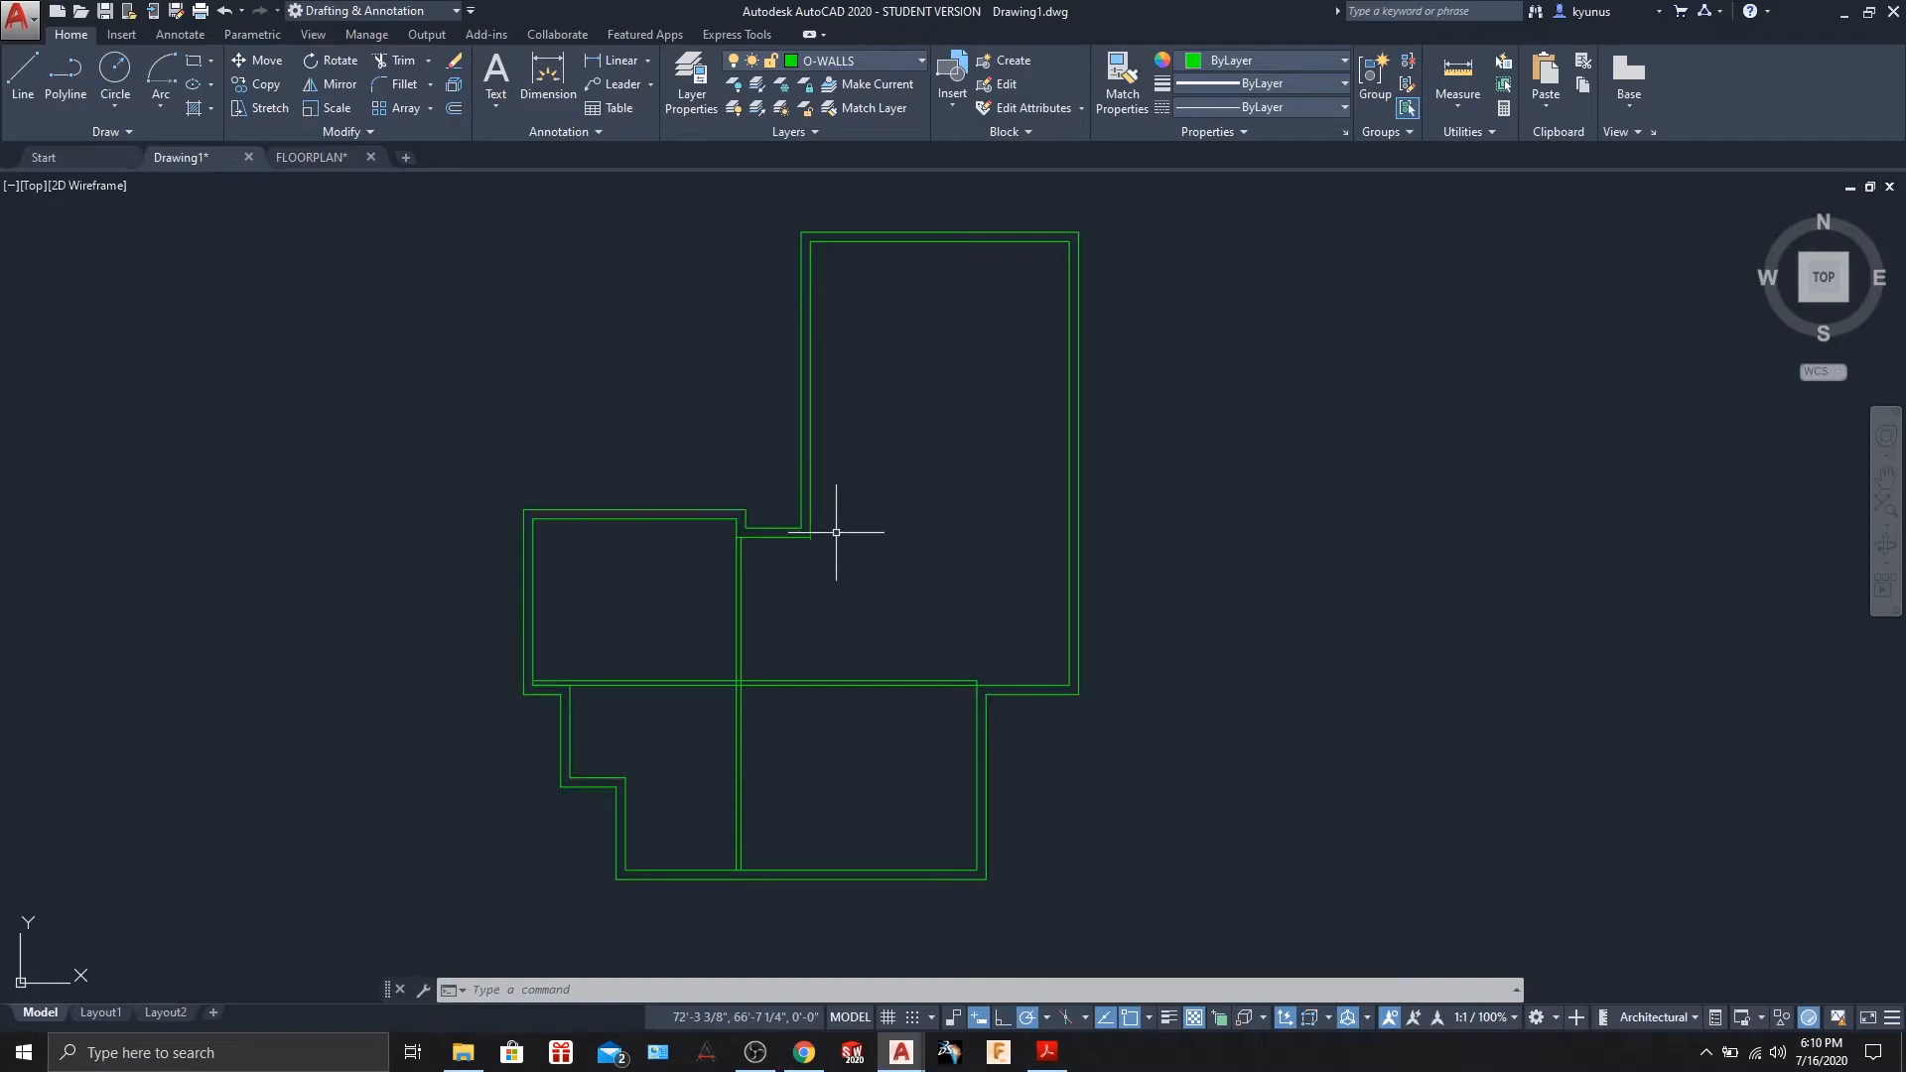
{"action": "key", "text": "ctrl+z"}
- Draw a 2' horizontal line to the right from the inner corner at the base of the tall room's left wall
{"action": "left_click", "coordinate": [22, 72]}
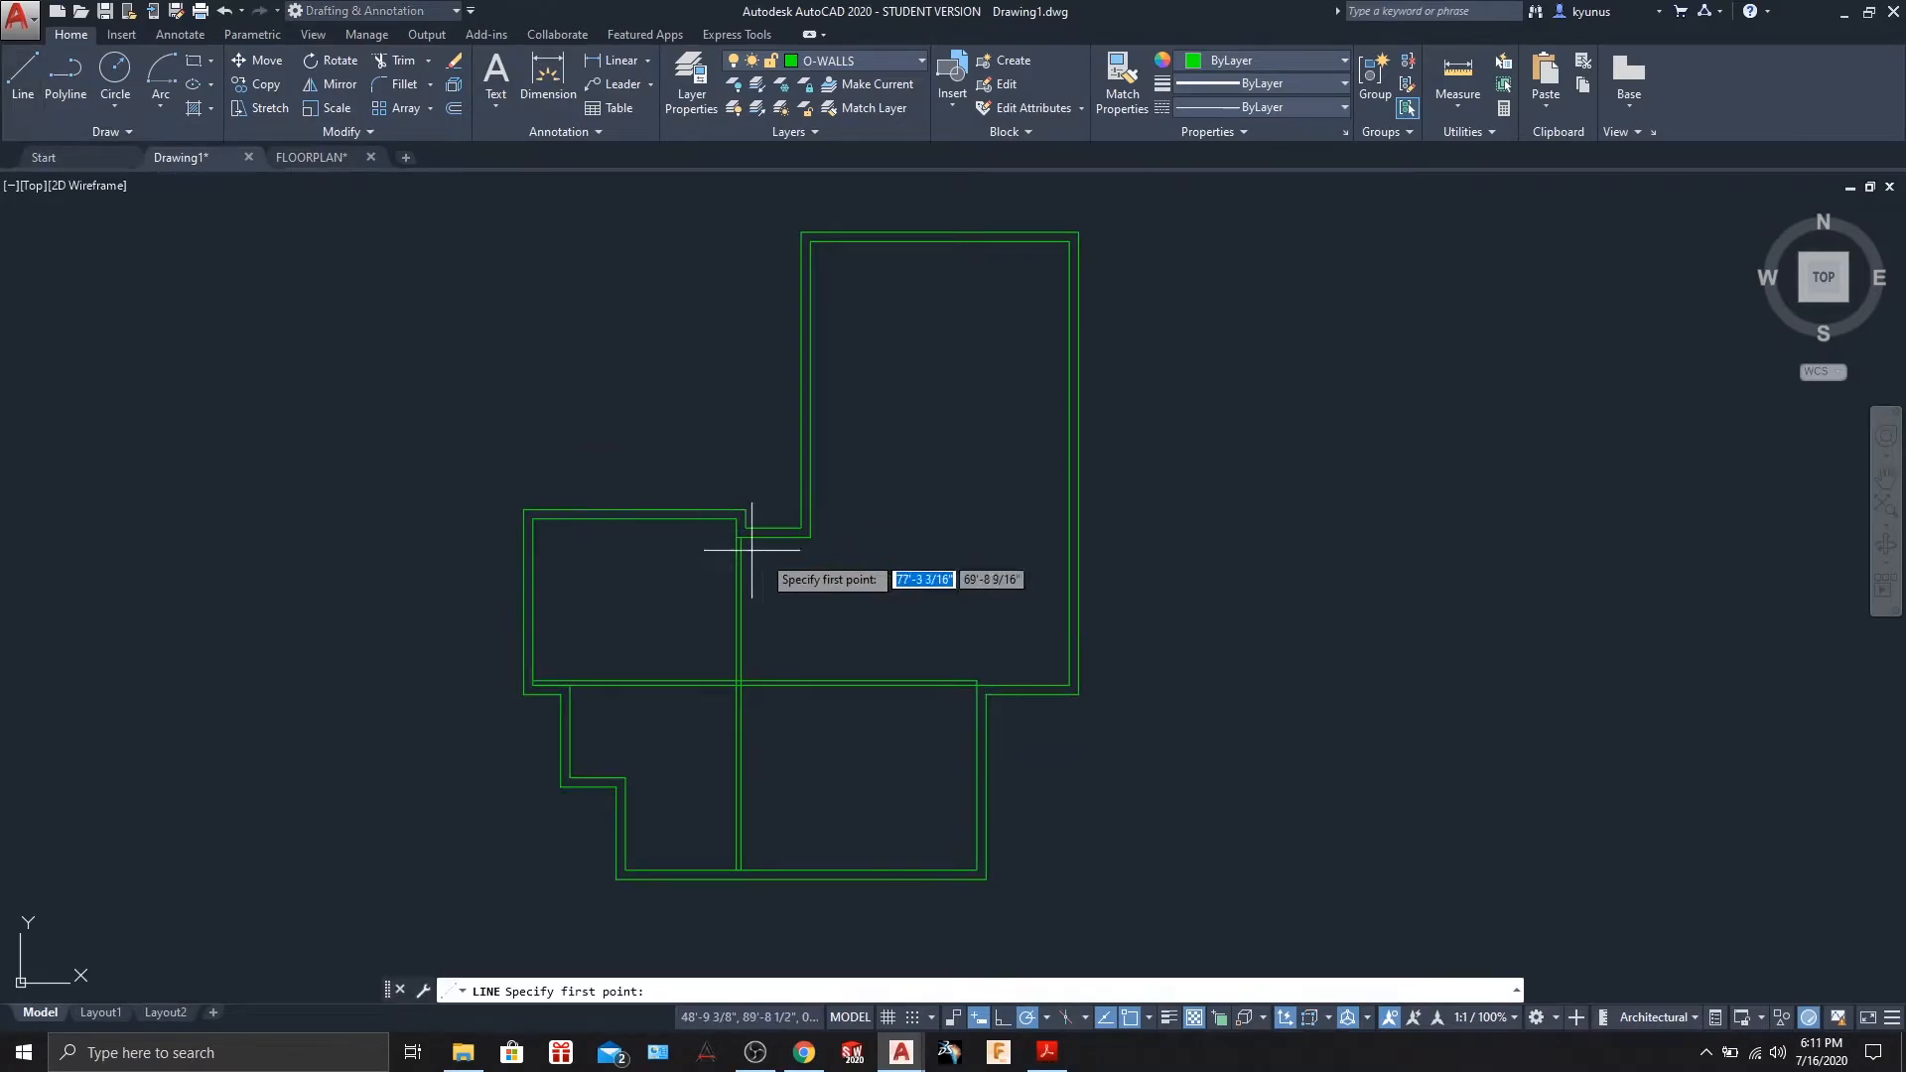
{"action": "left_click", "coordinate": [810, 537]}
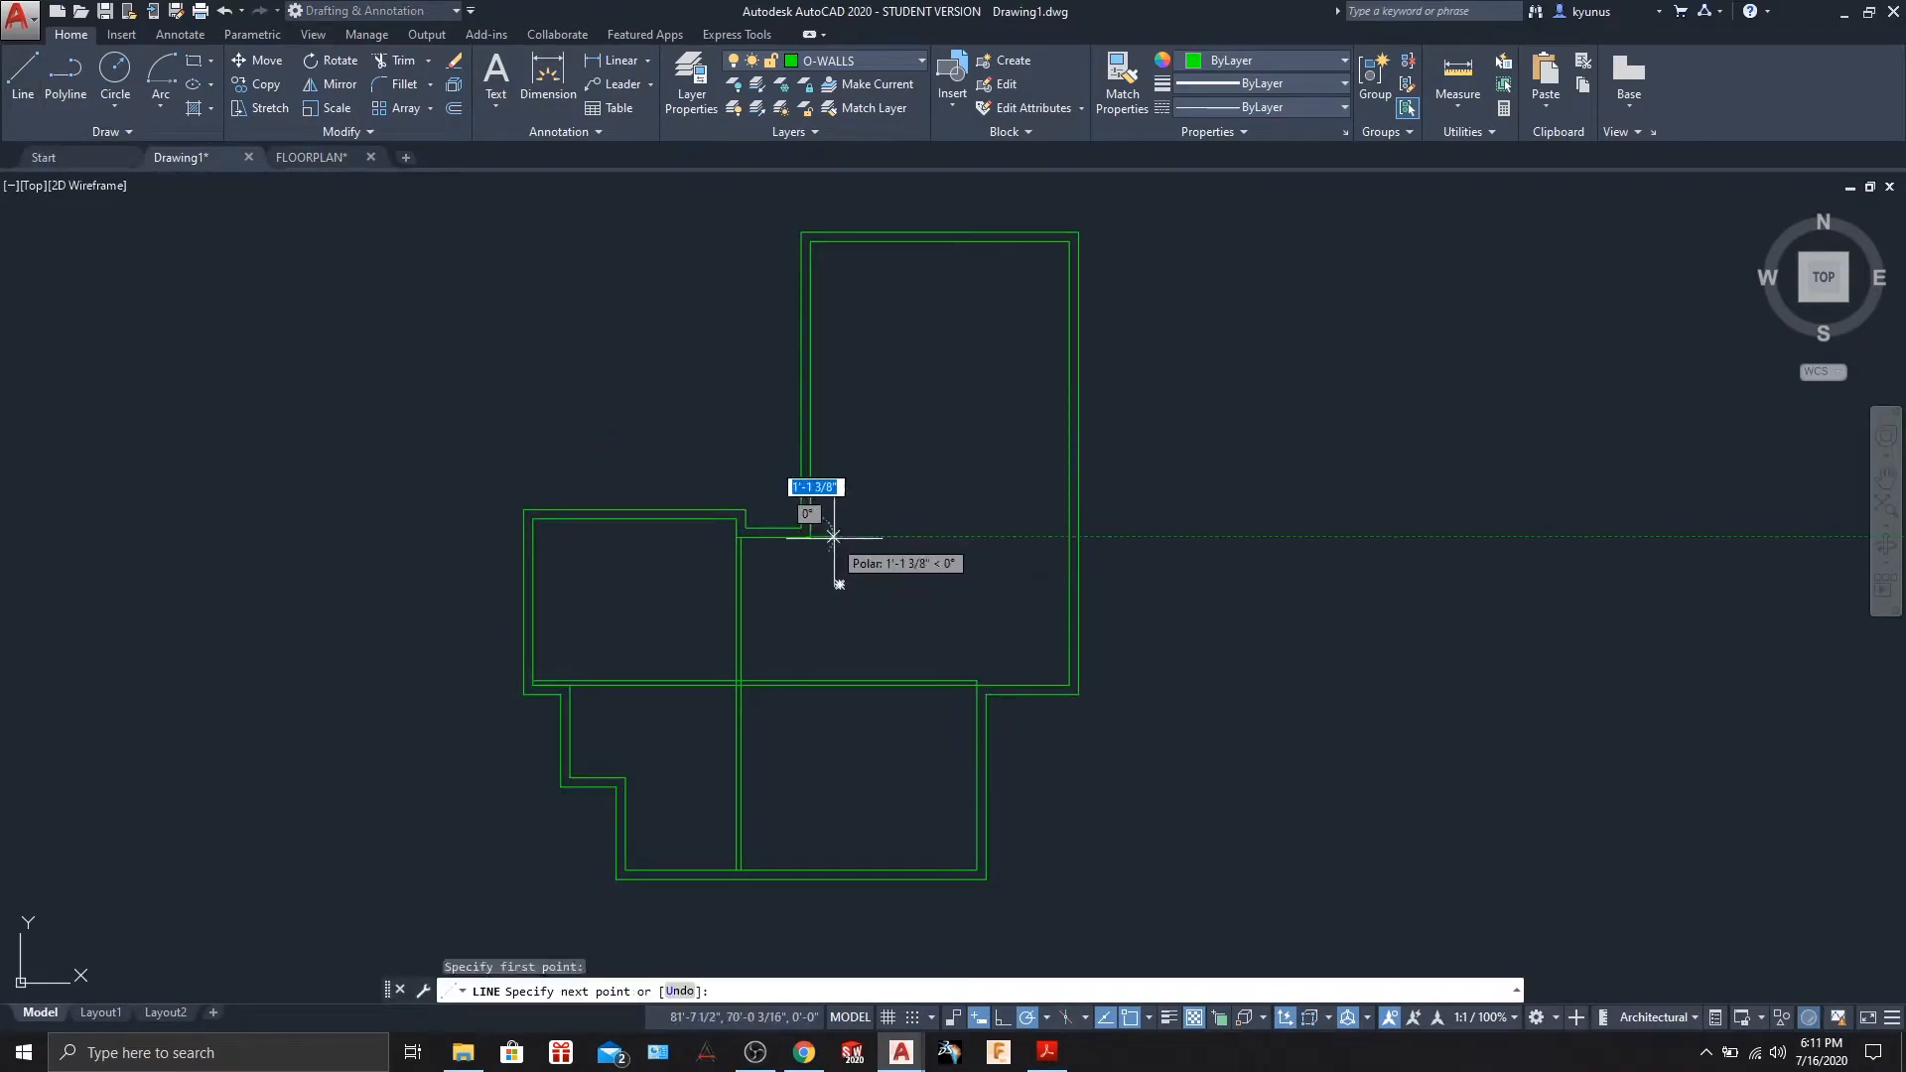
{"action": "type", "text": "2'"}
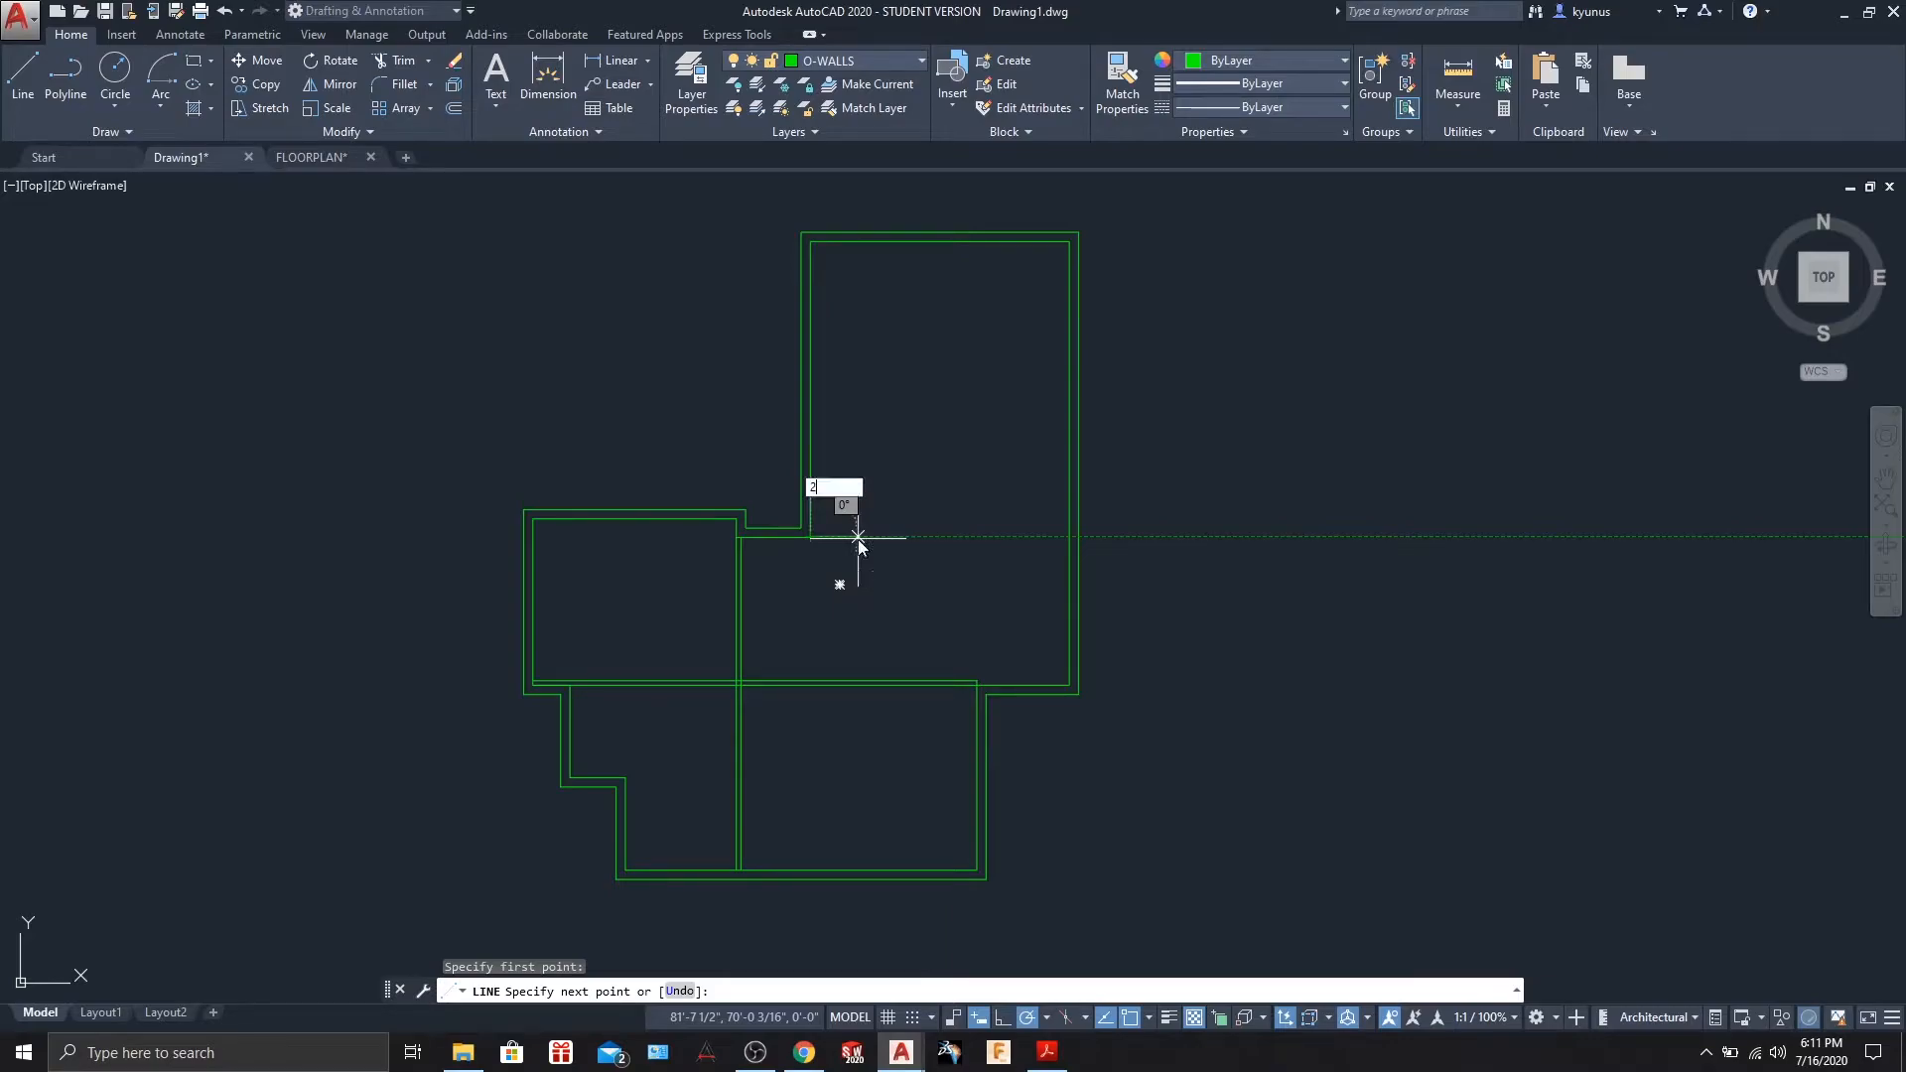
{"action": "key", "text": "Return"}
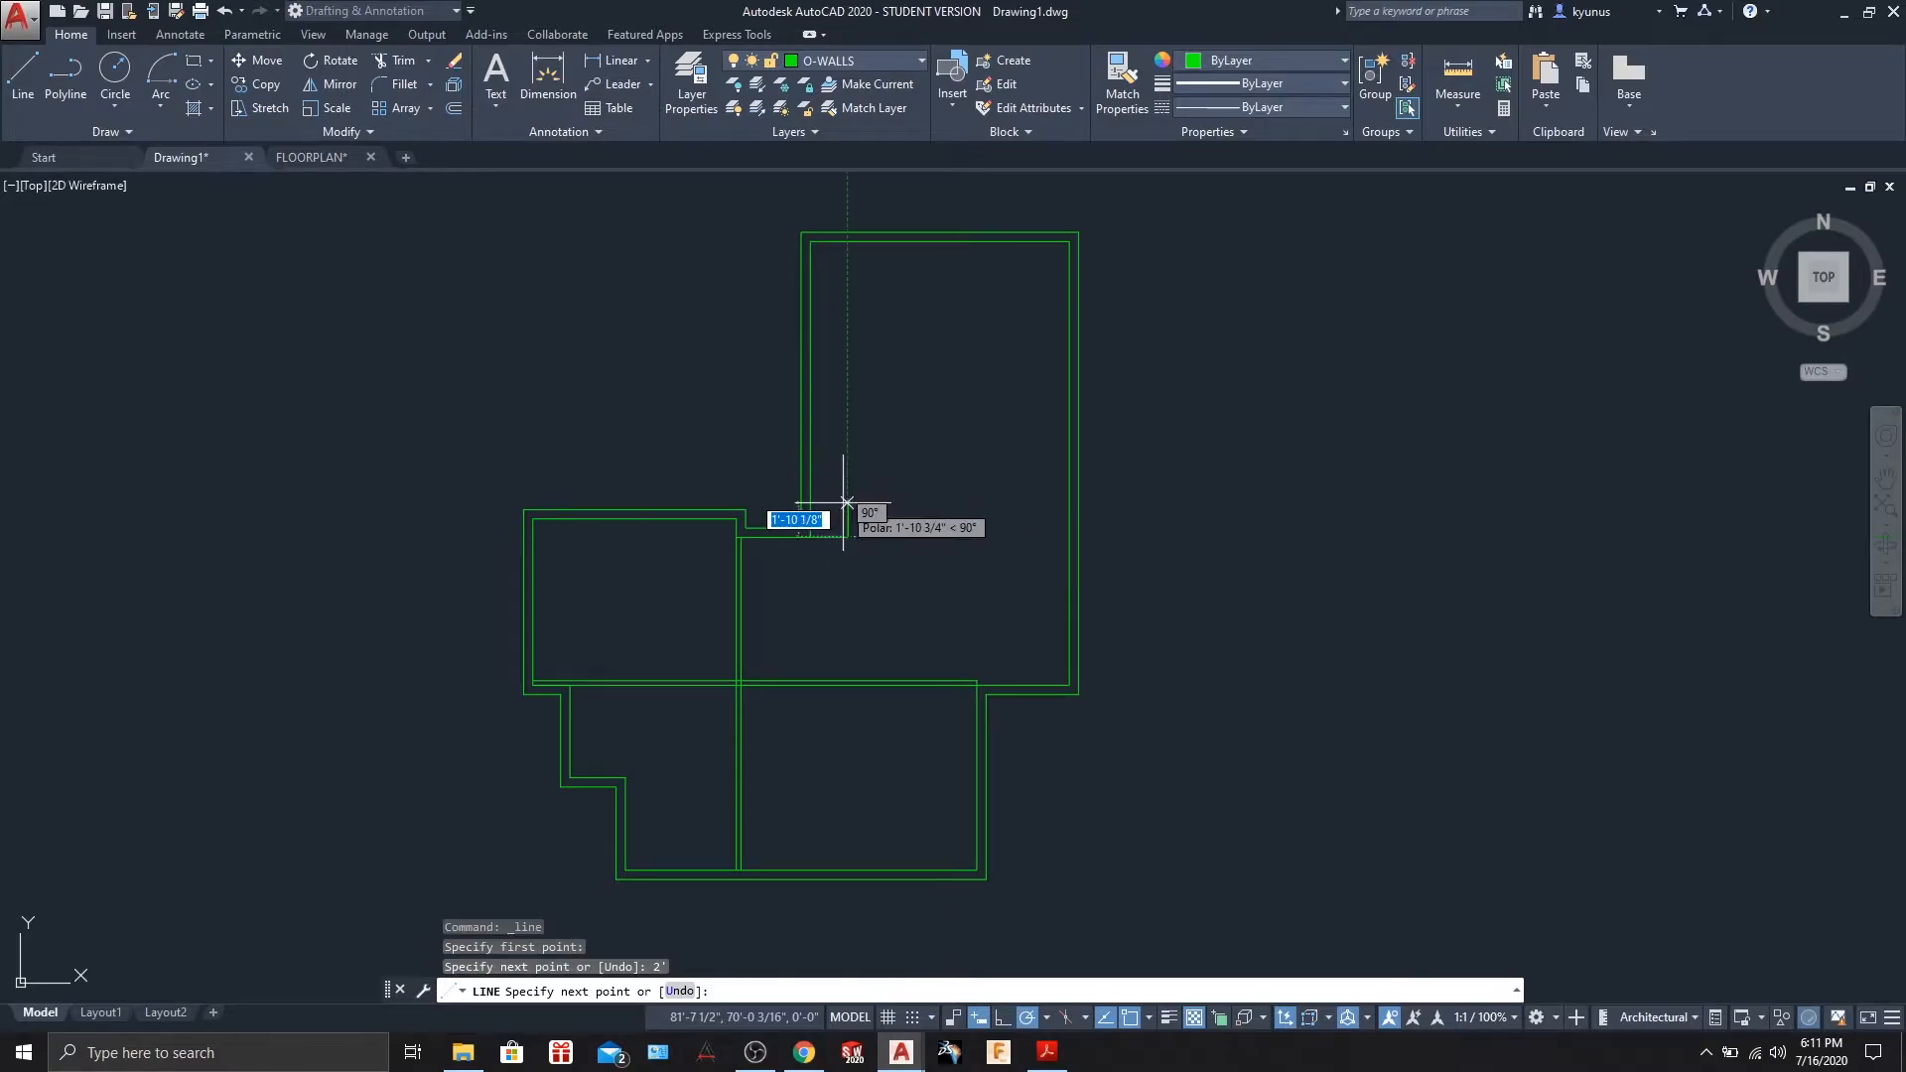
{"action": "scroll", "coordinate": [845, 510], "scroll_direction": "up", "scroll_amount": 2}
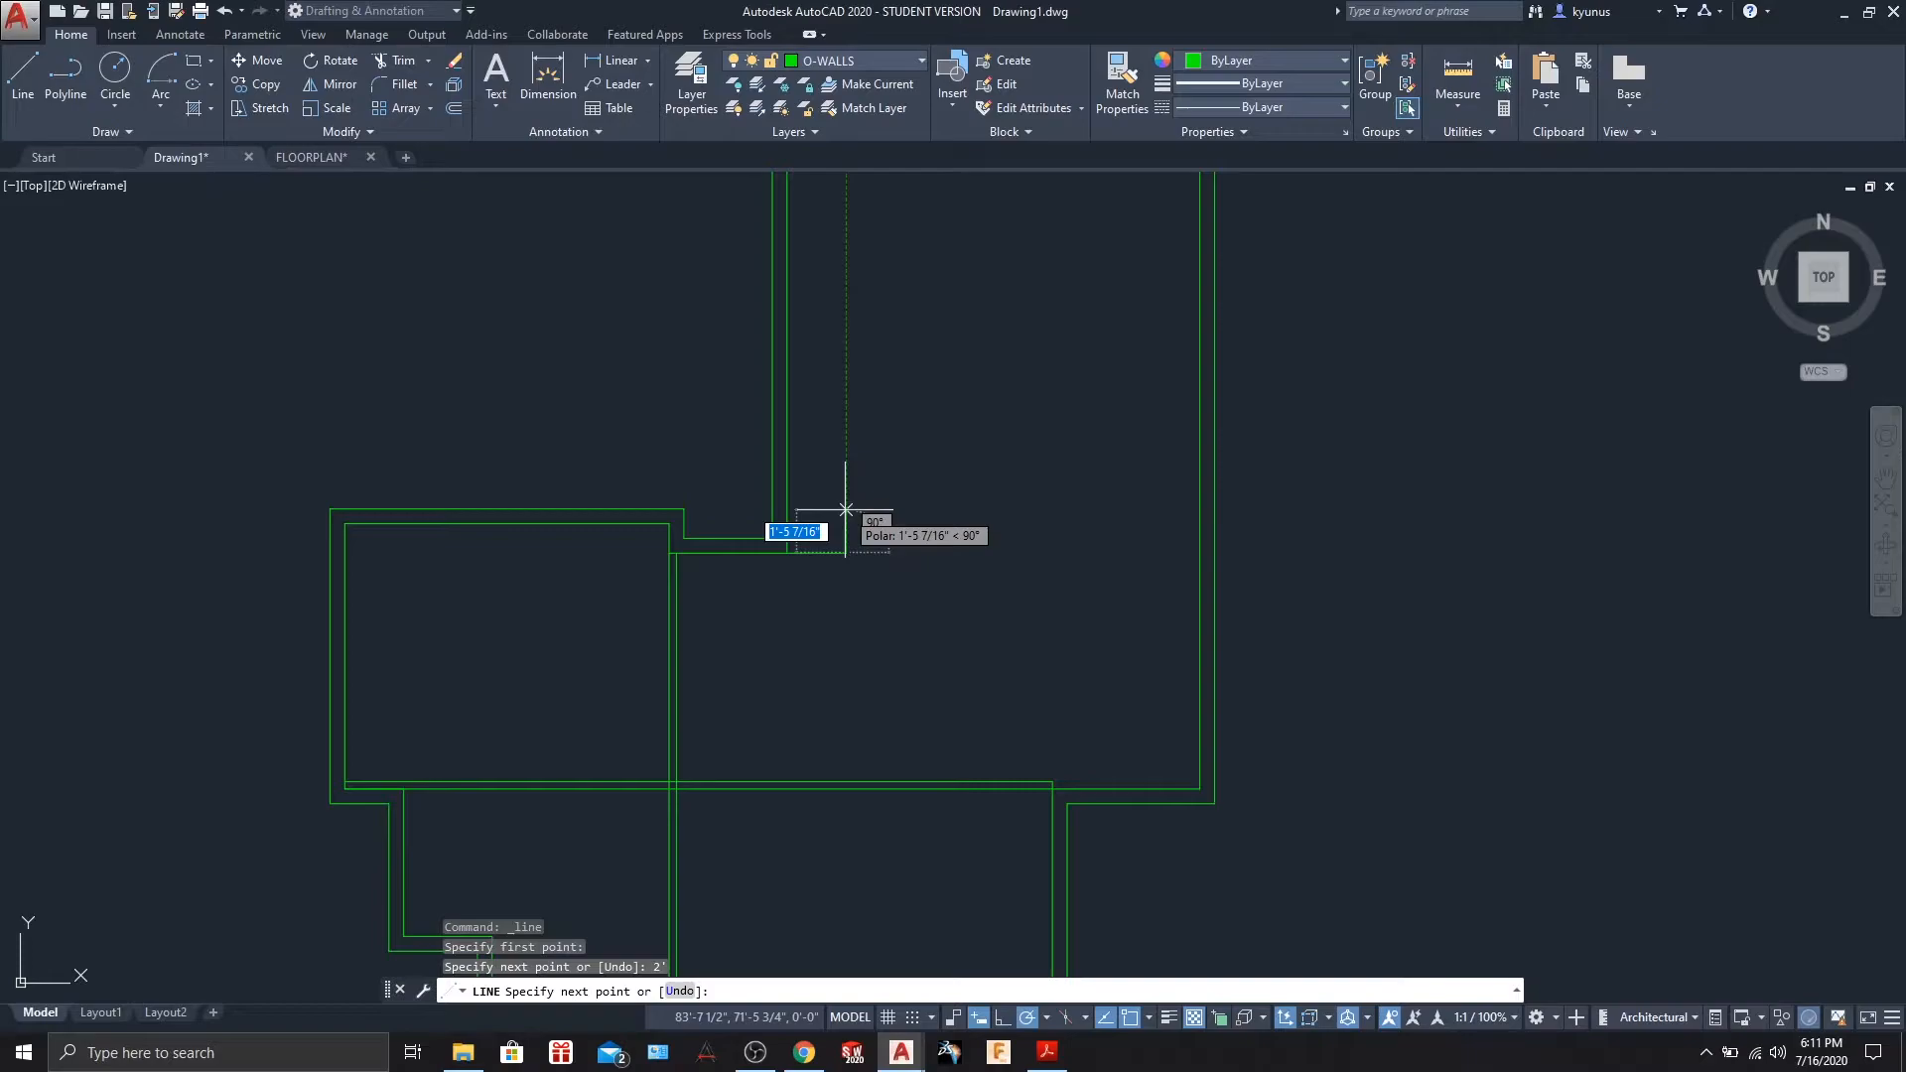
{"action": "scroll", "coordinate": [845, 510], "scroll_direction": "up", "scroll_amount": 2}
{"action": "key", "text": "Escape"}
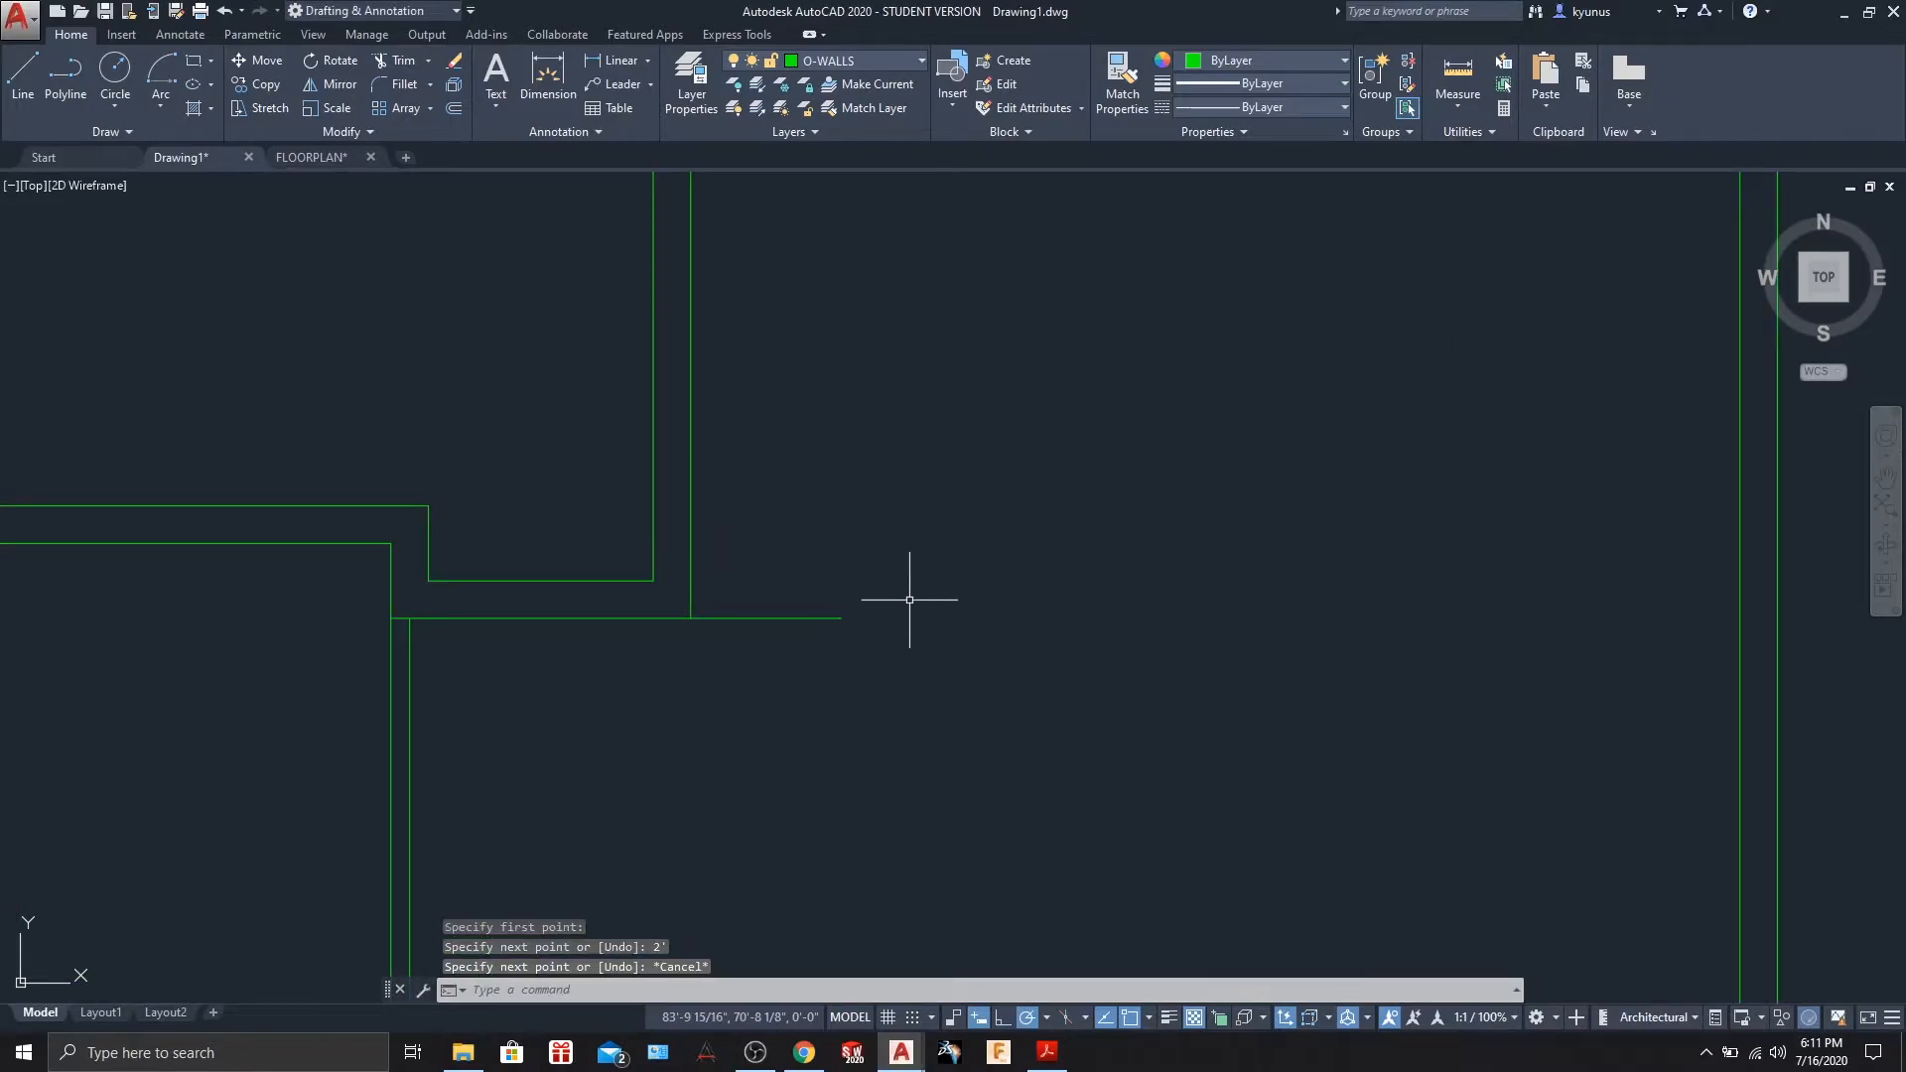
- Offset the 2' stub line 3 inches upward
{"action": "left_click", "coordinate": [759, 616]}
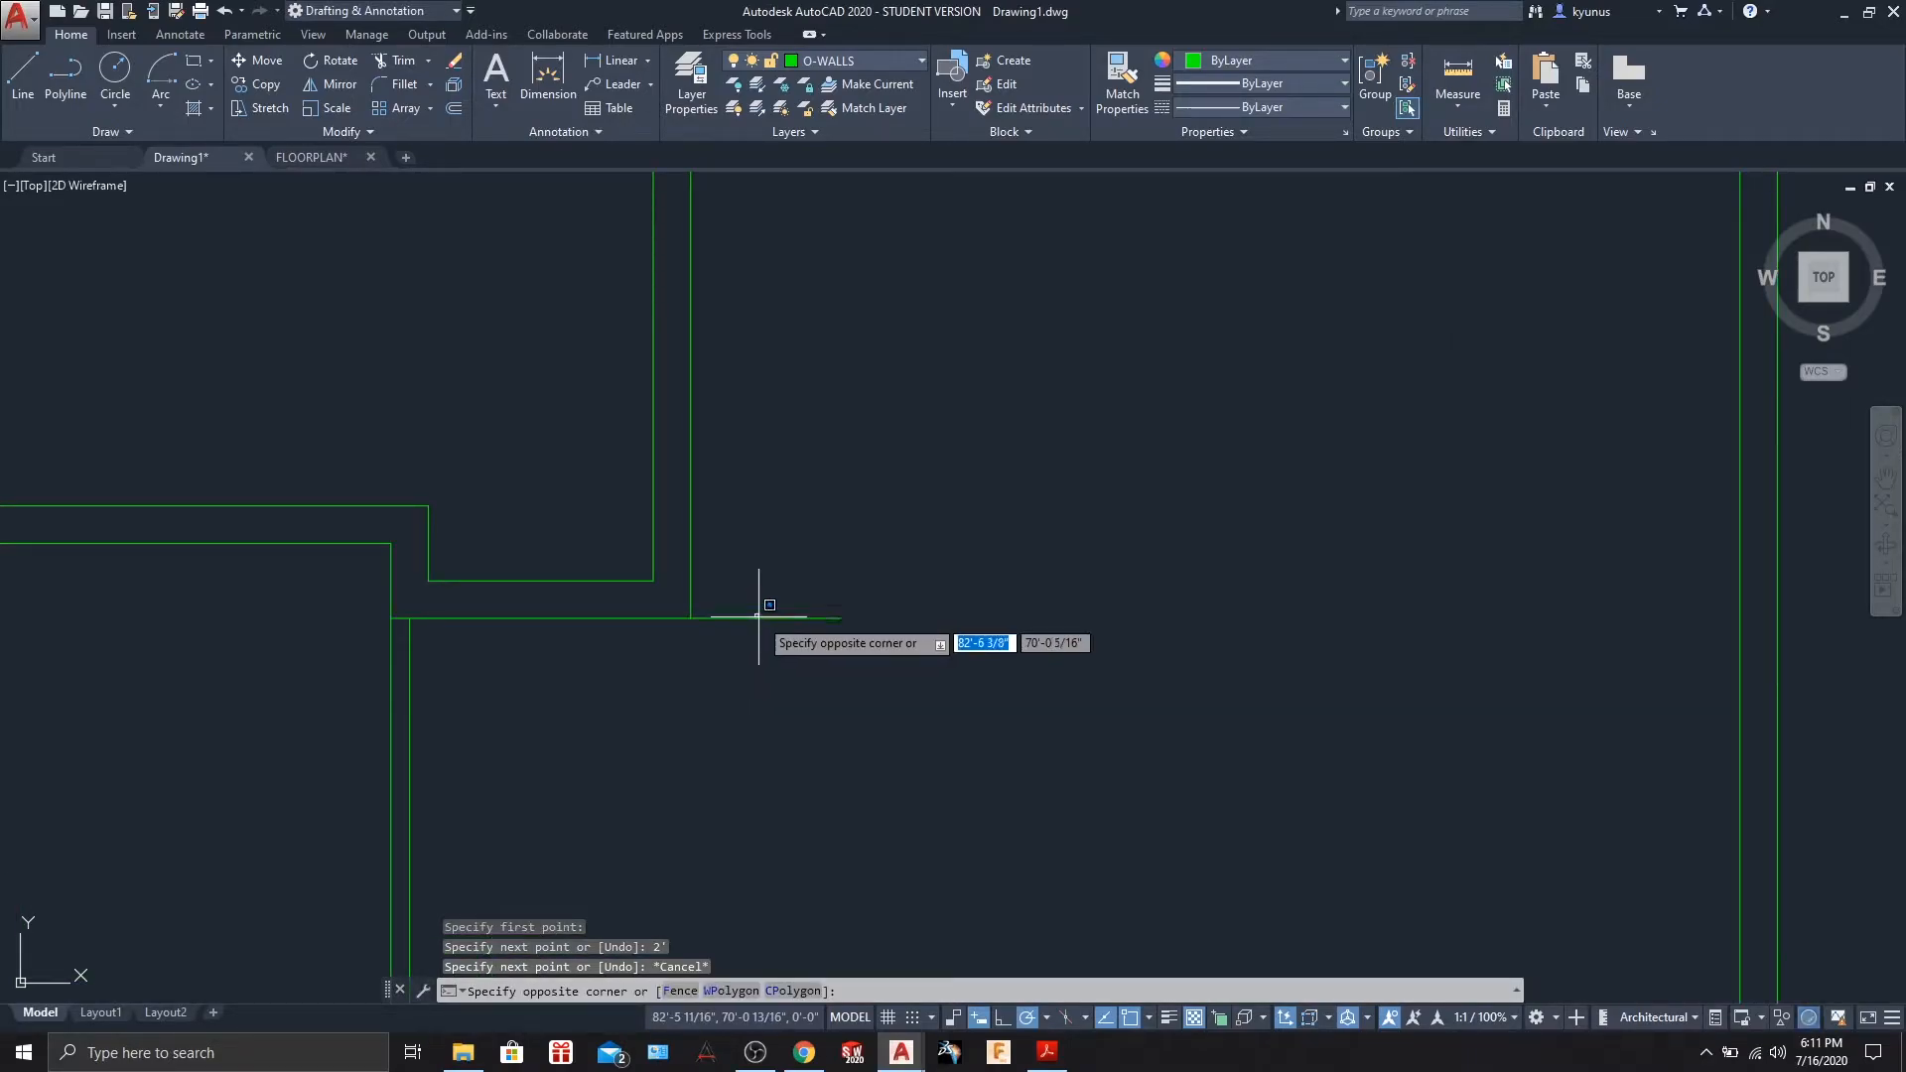
{"action": "left_click", "coordinate": [778, 617]}
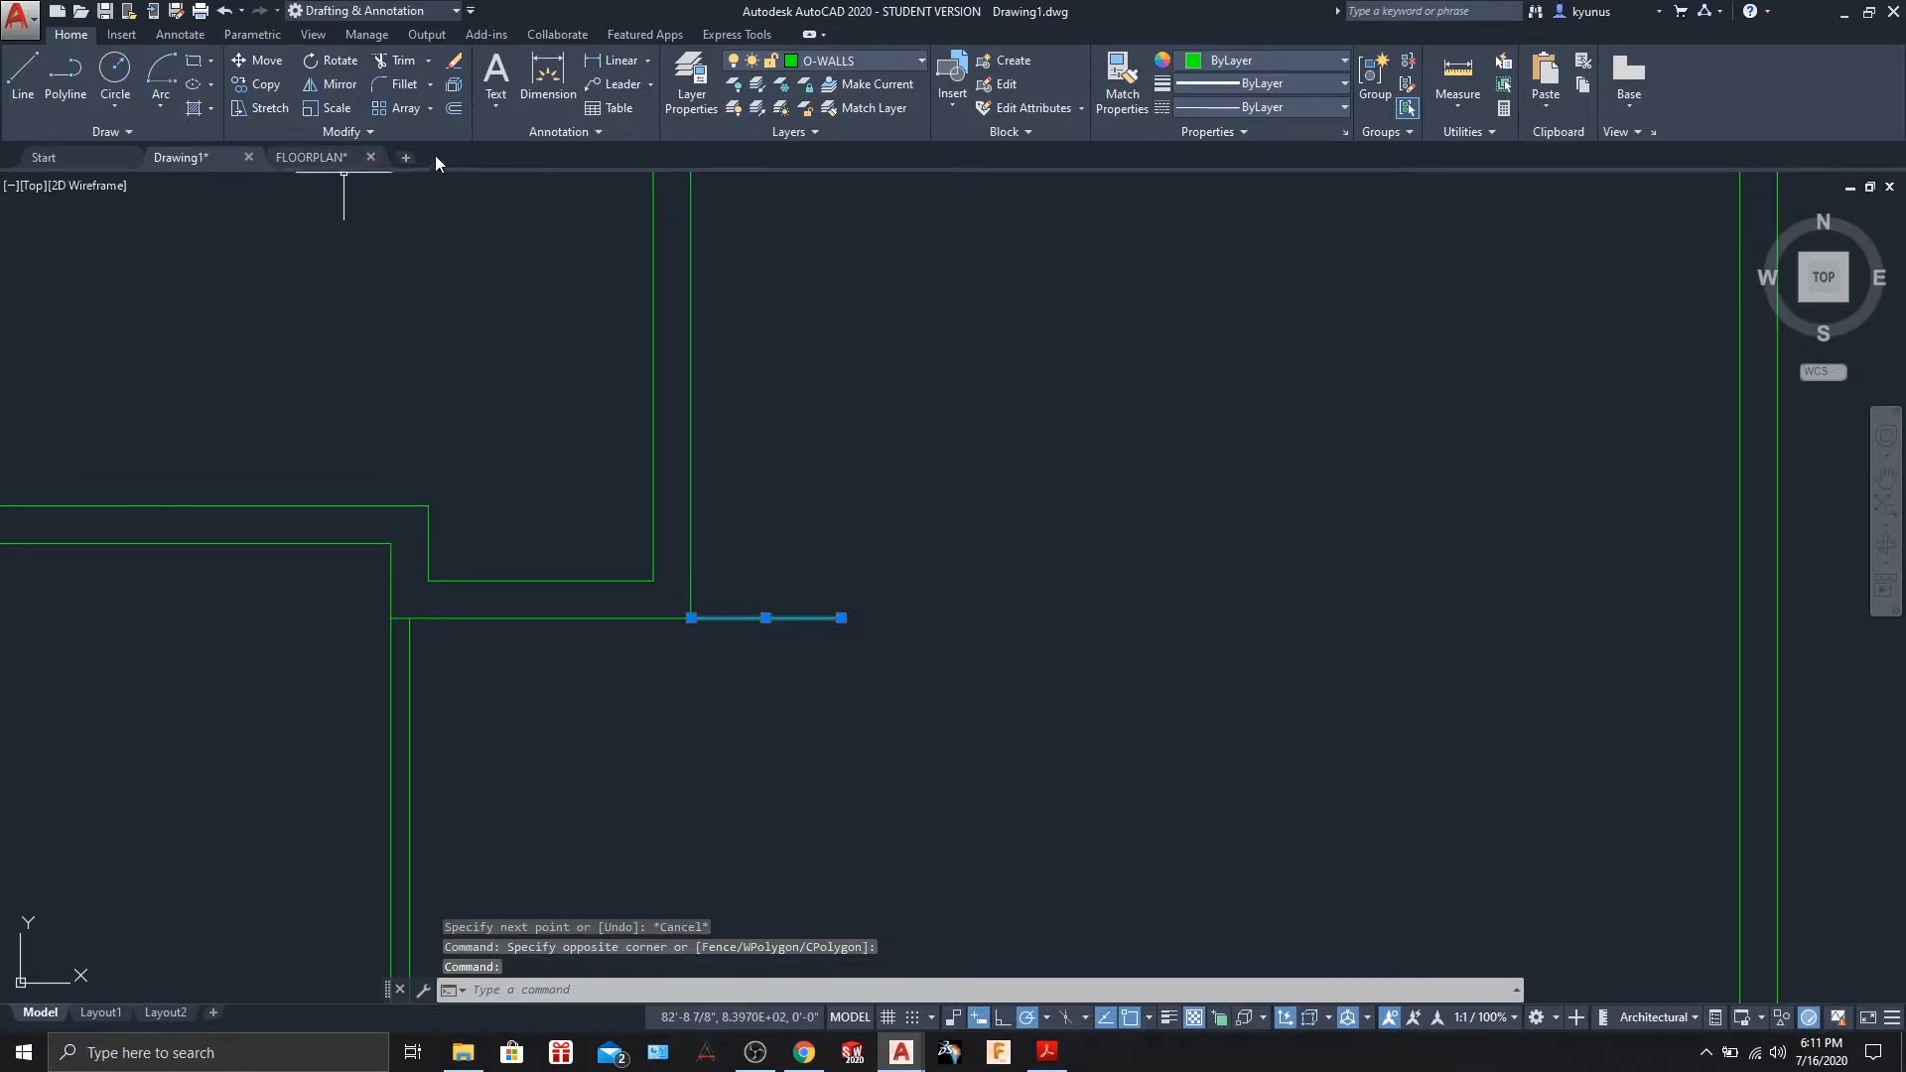
{"action": "left_click", "coordinate": [452, 109]}
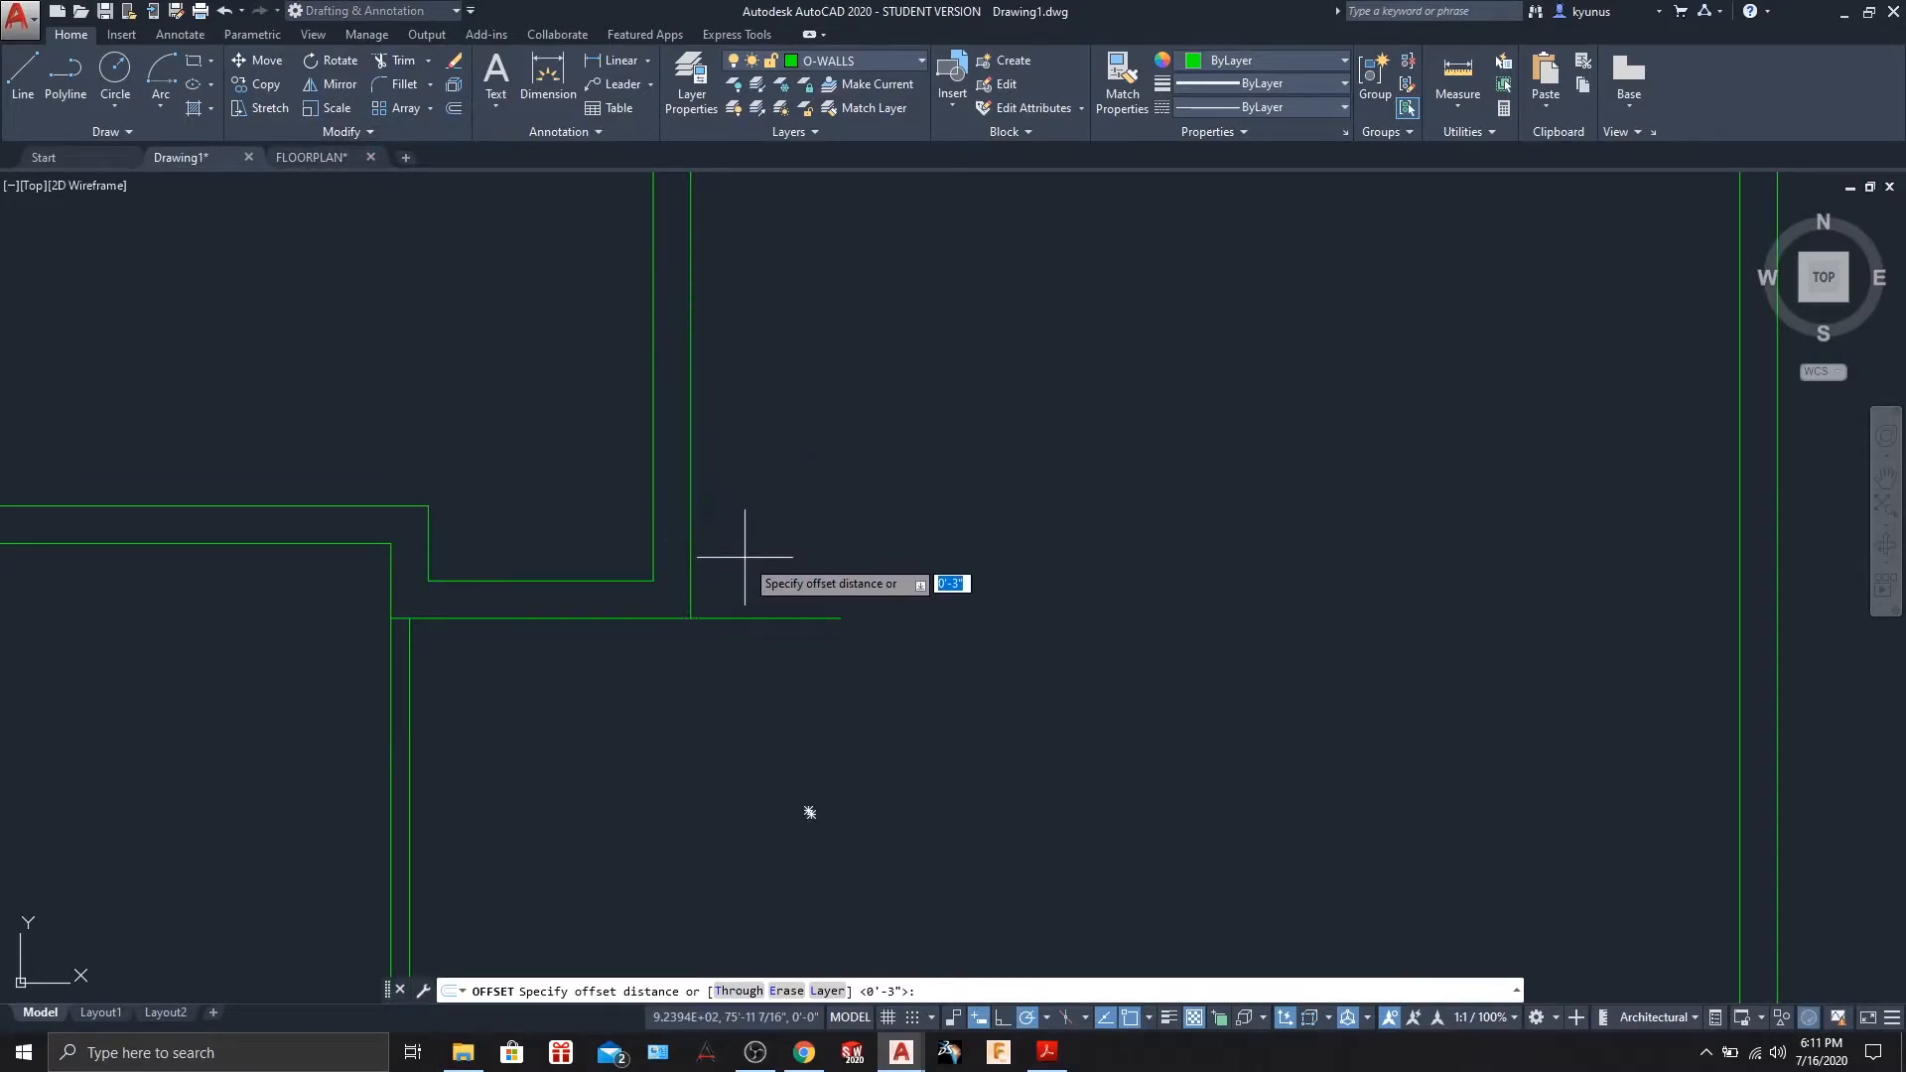
{"action": "key", "text": "Return"}
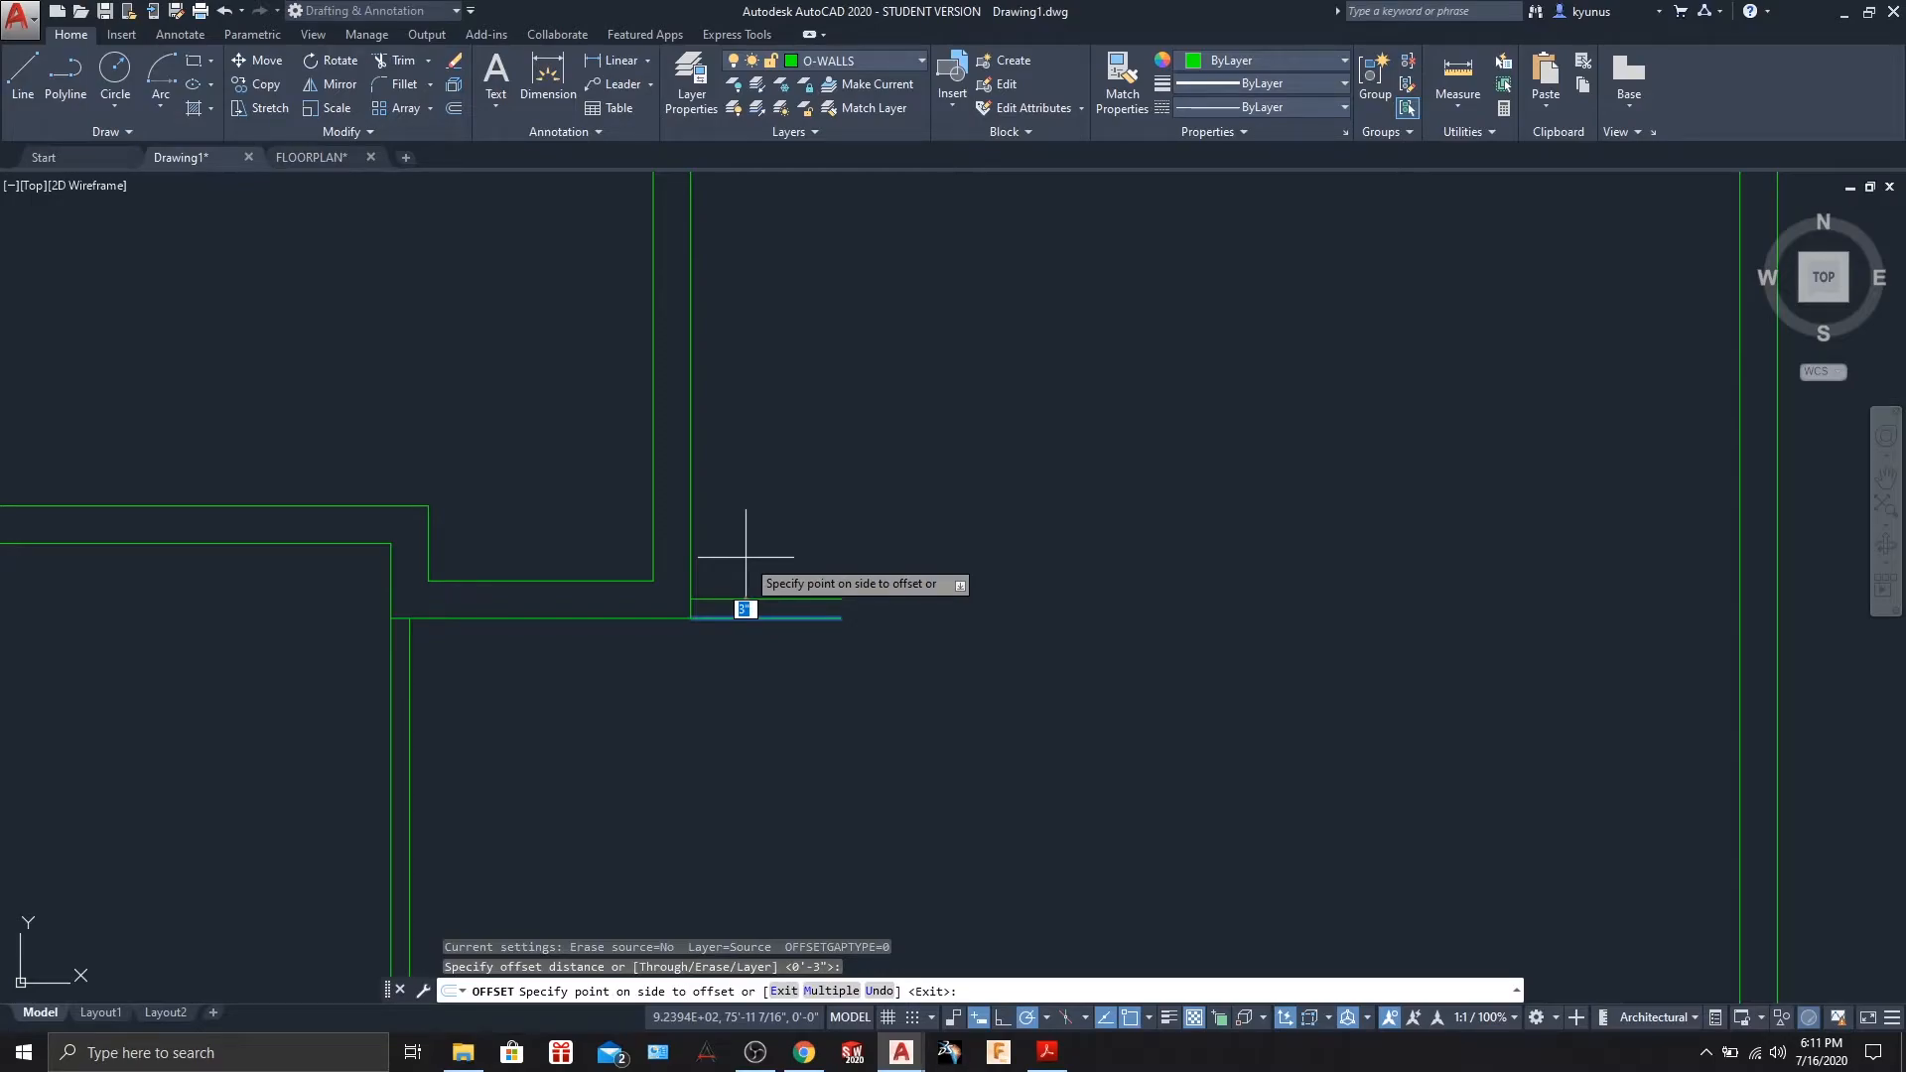
{"action": "left_click", "coordinate": [746, 557]}
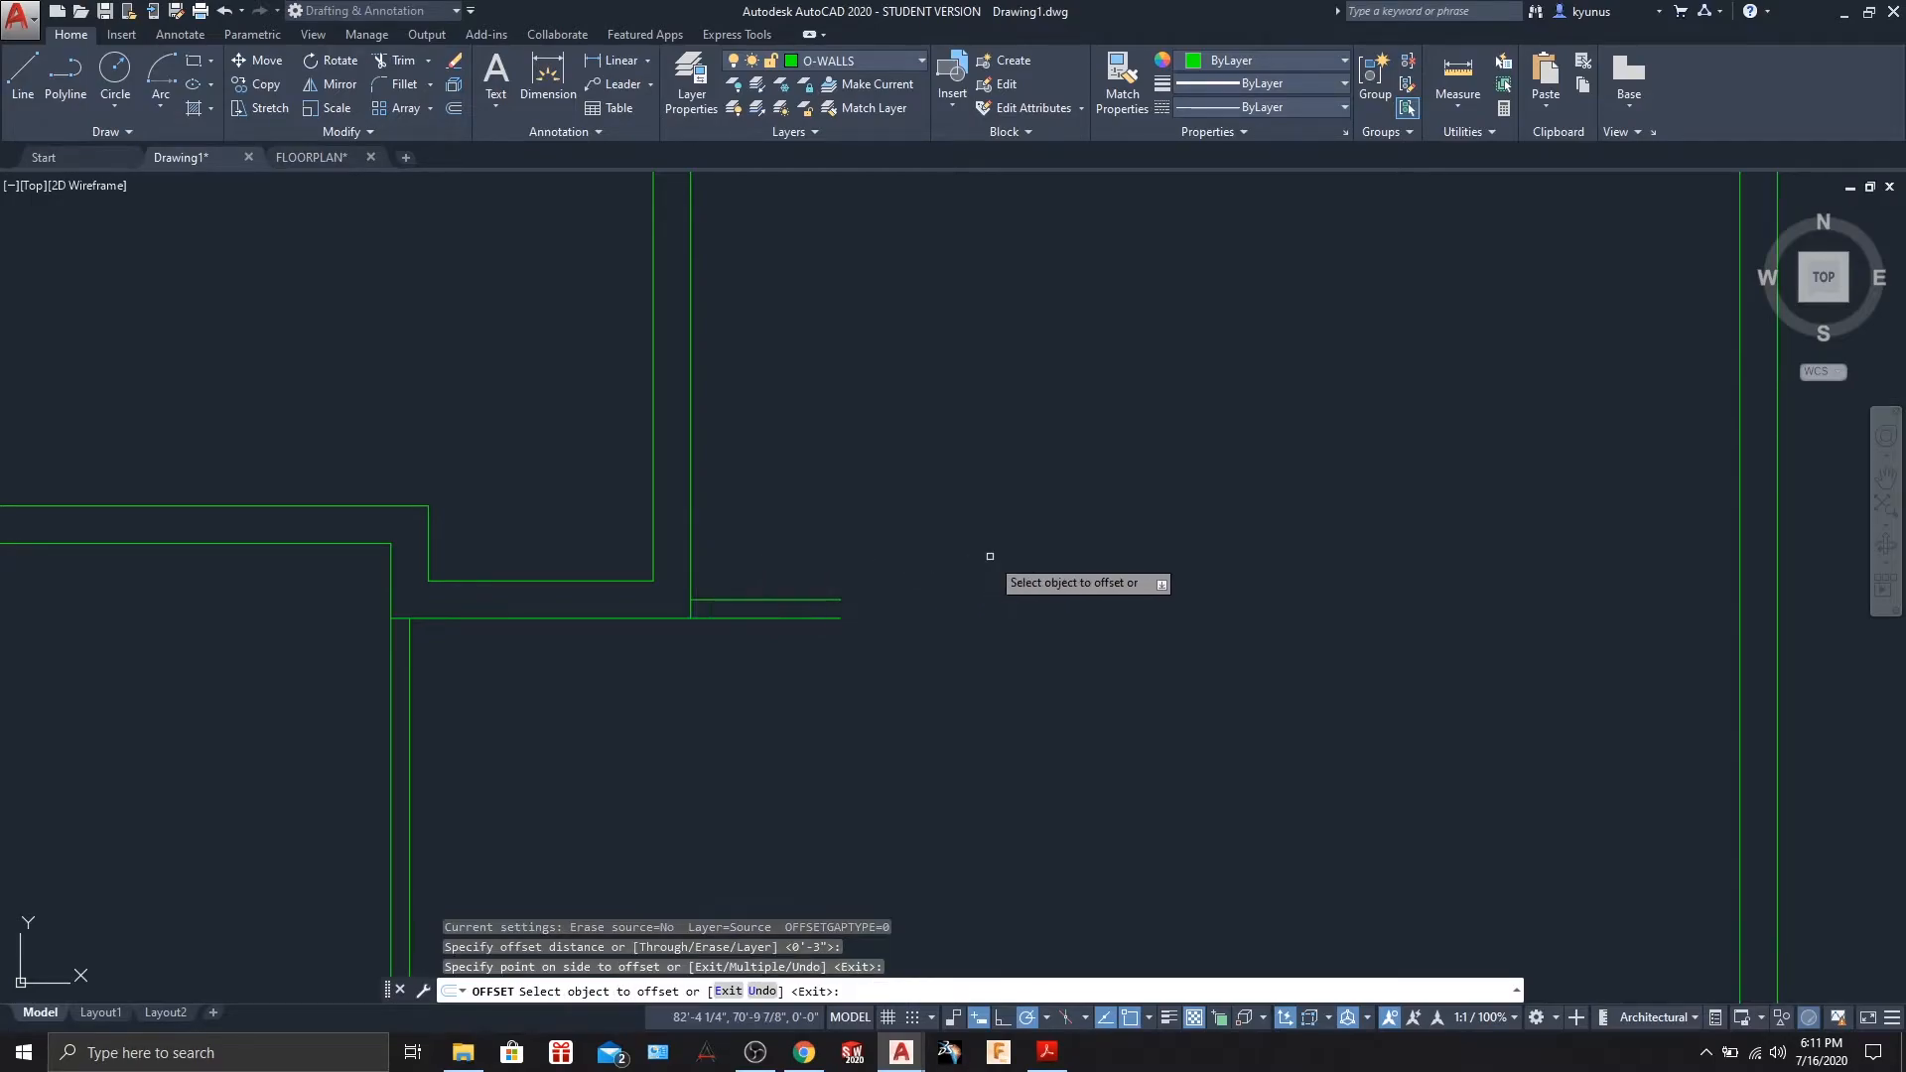
- Close the open right end of the stub wall with a short vertical line between its two parallel lines
{"action": "left_click", "coordinate": [14, 103]}
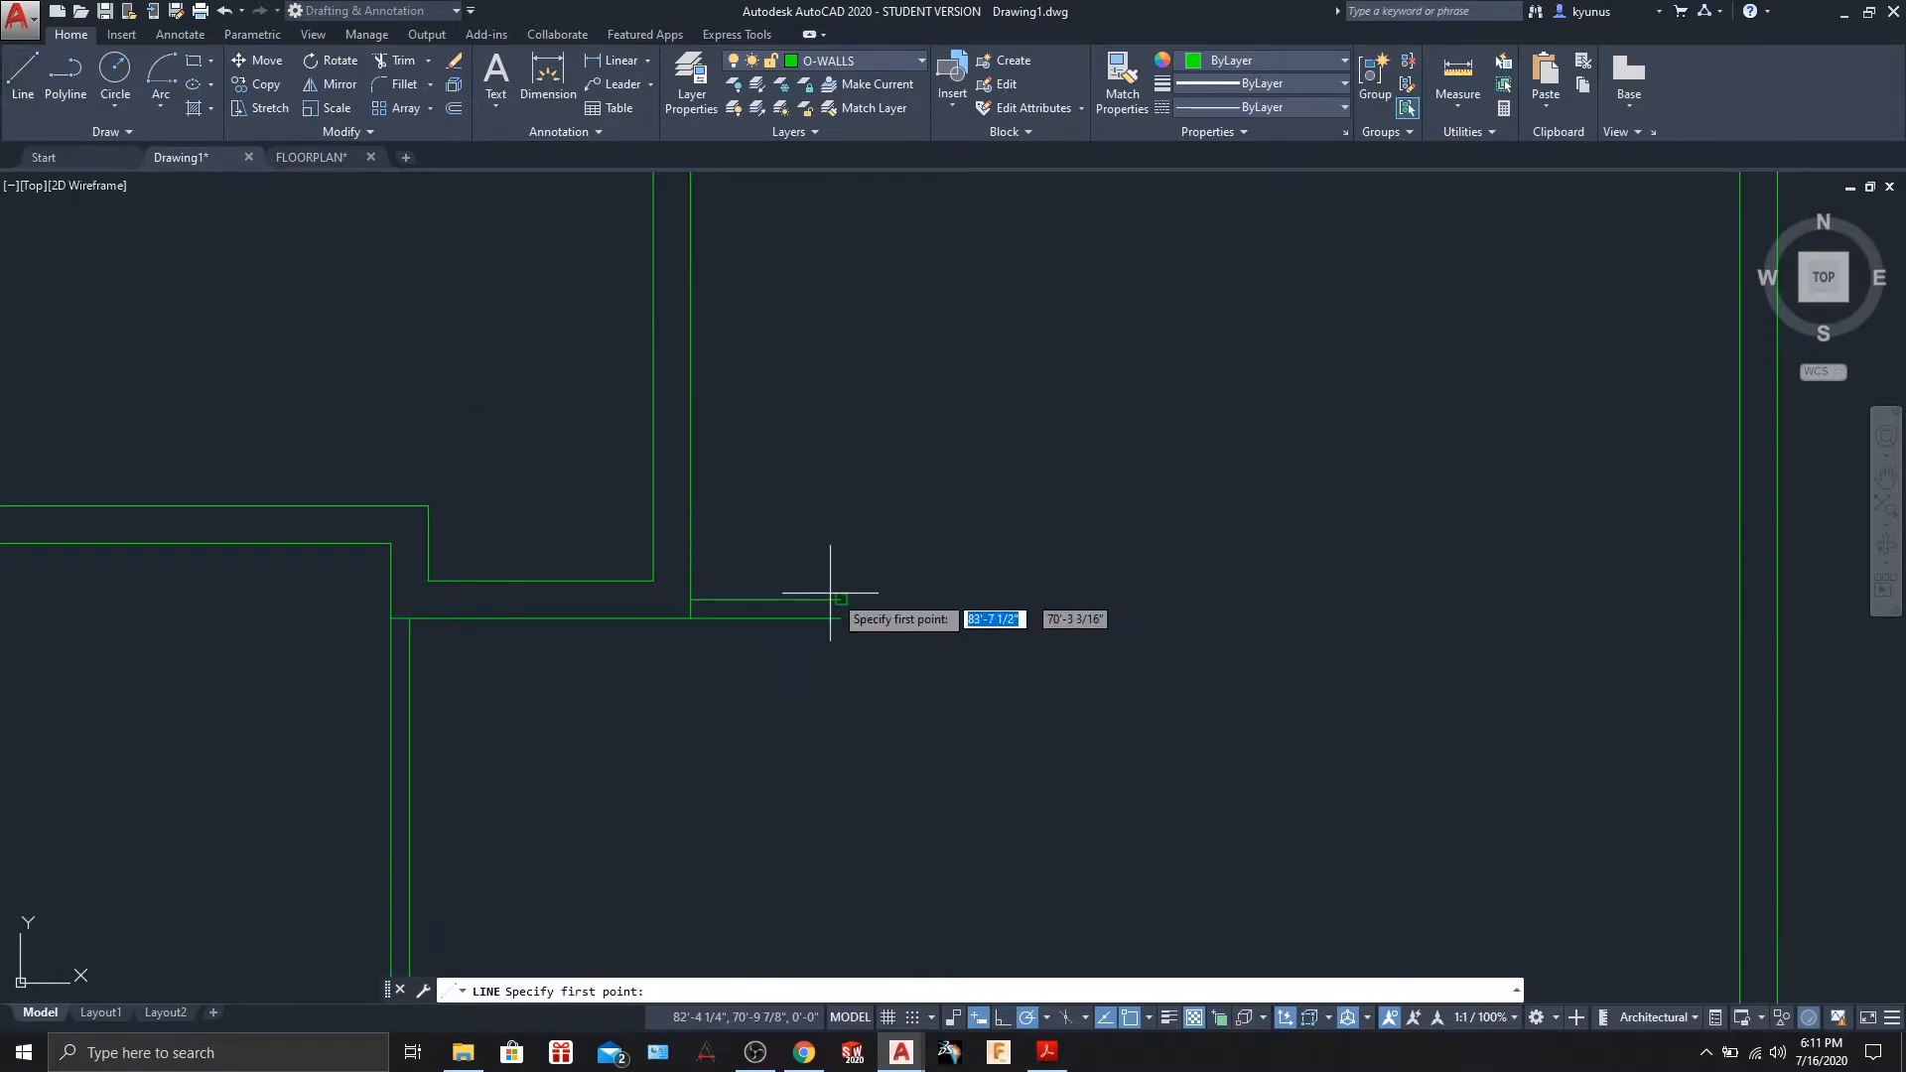
{"action": "left_click", "coordinate": [841, 600]}
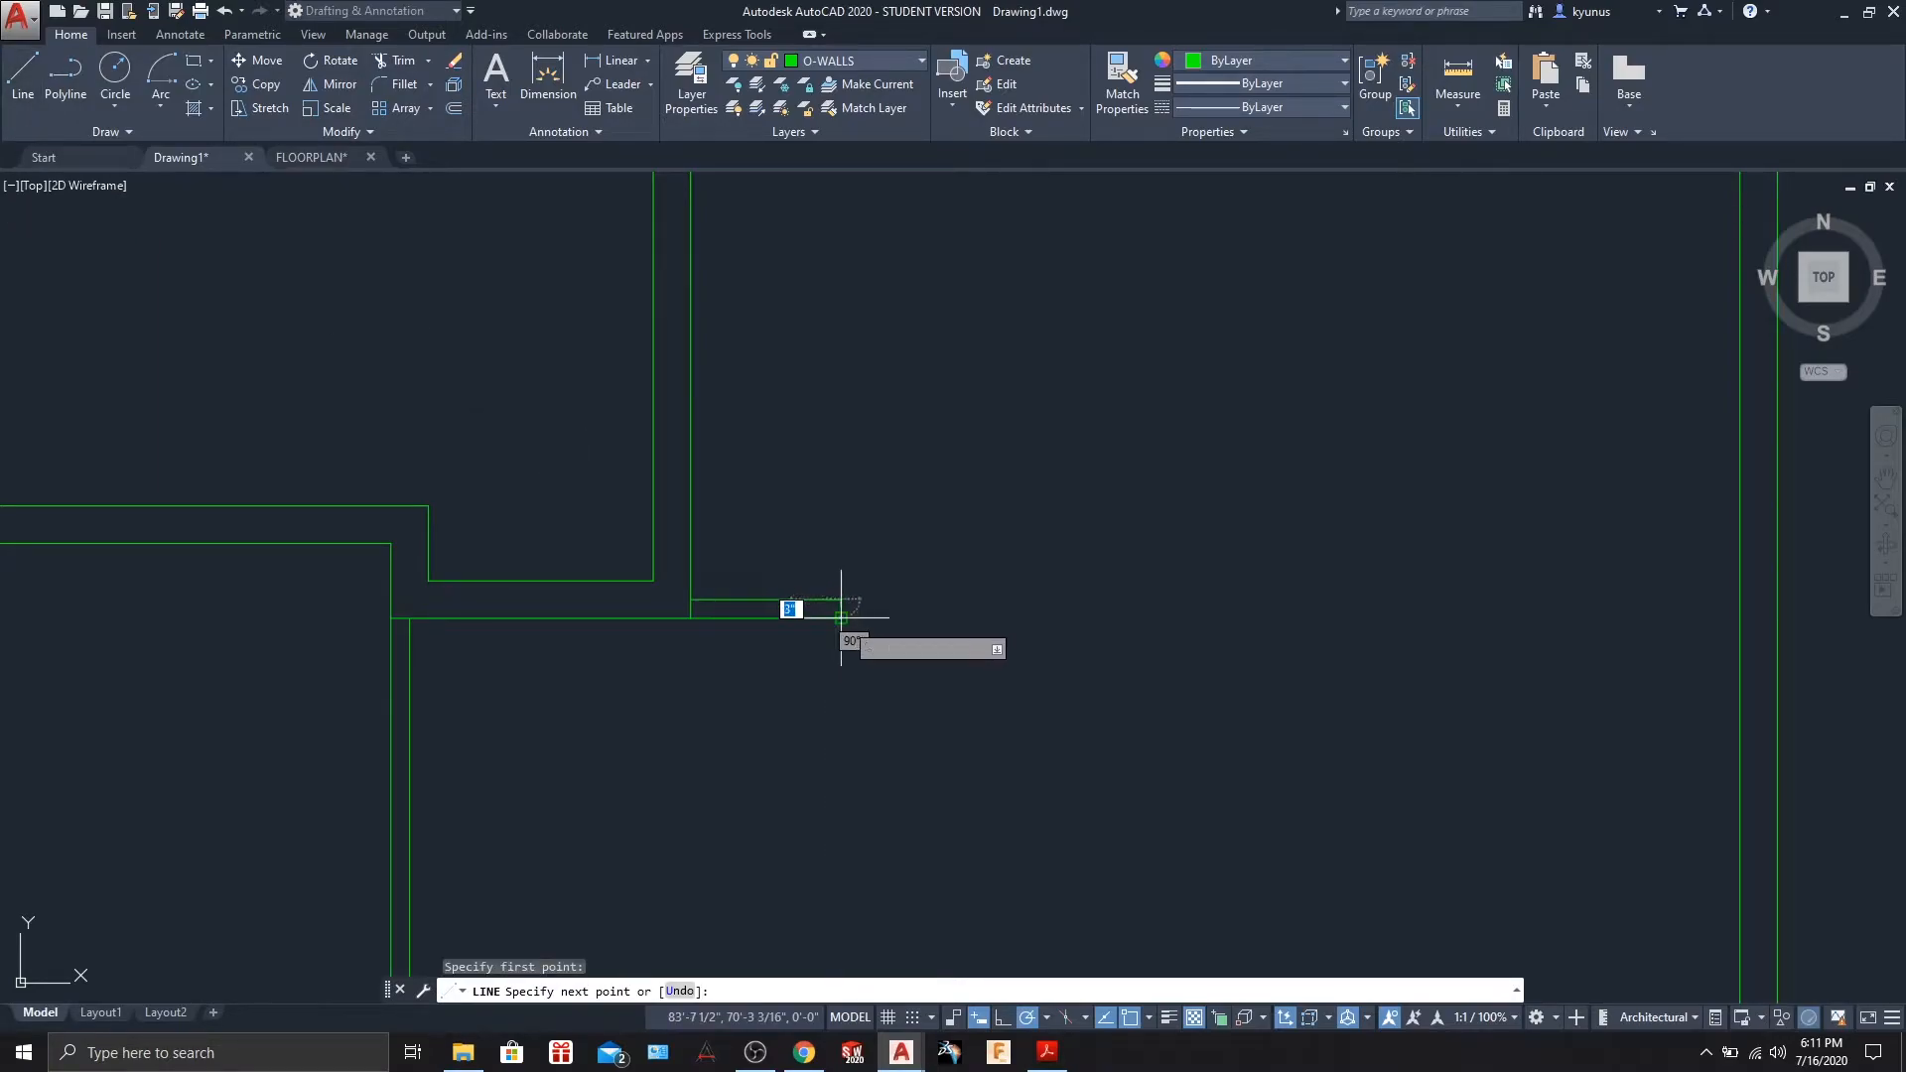
{"action": "left_click", "coordinate": [840, 618]}
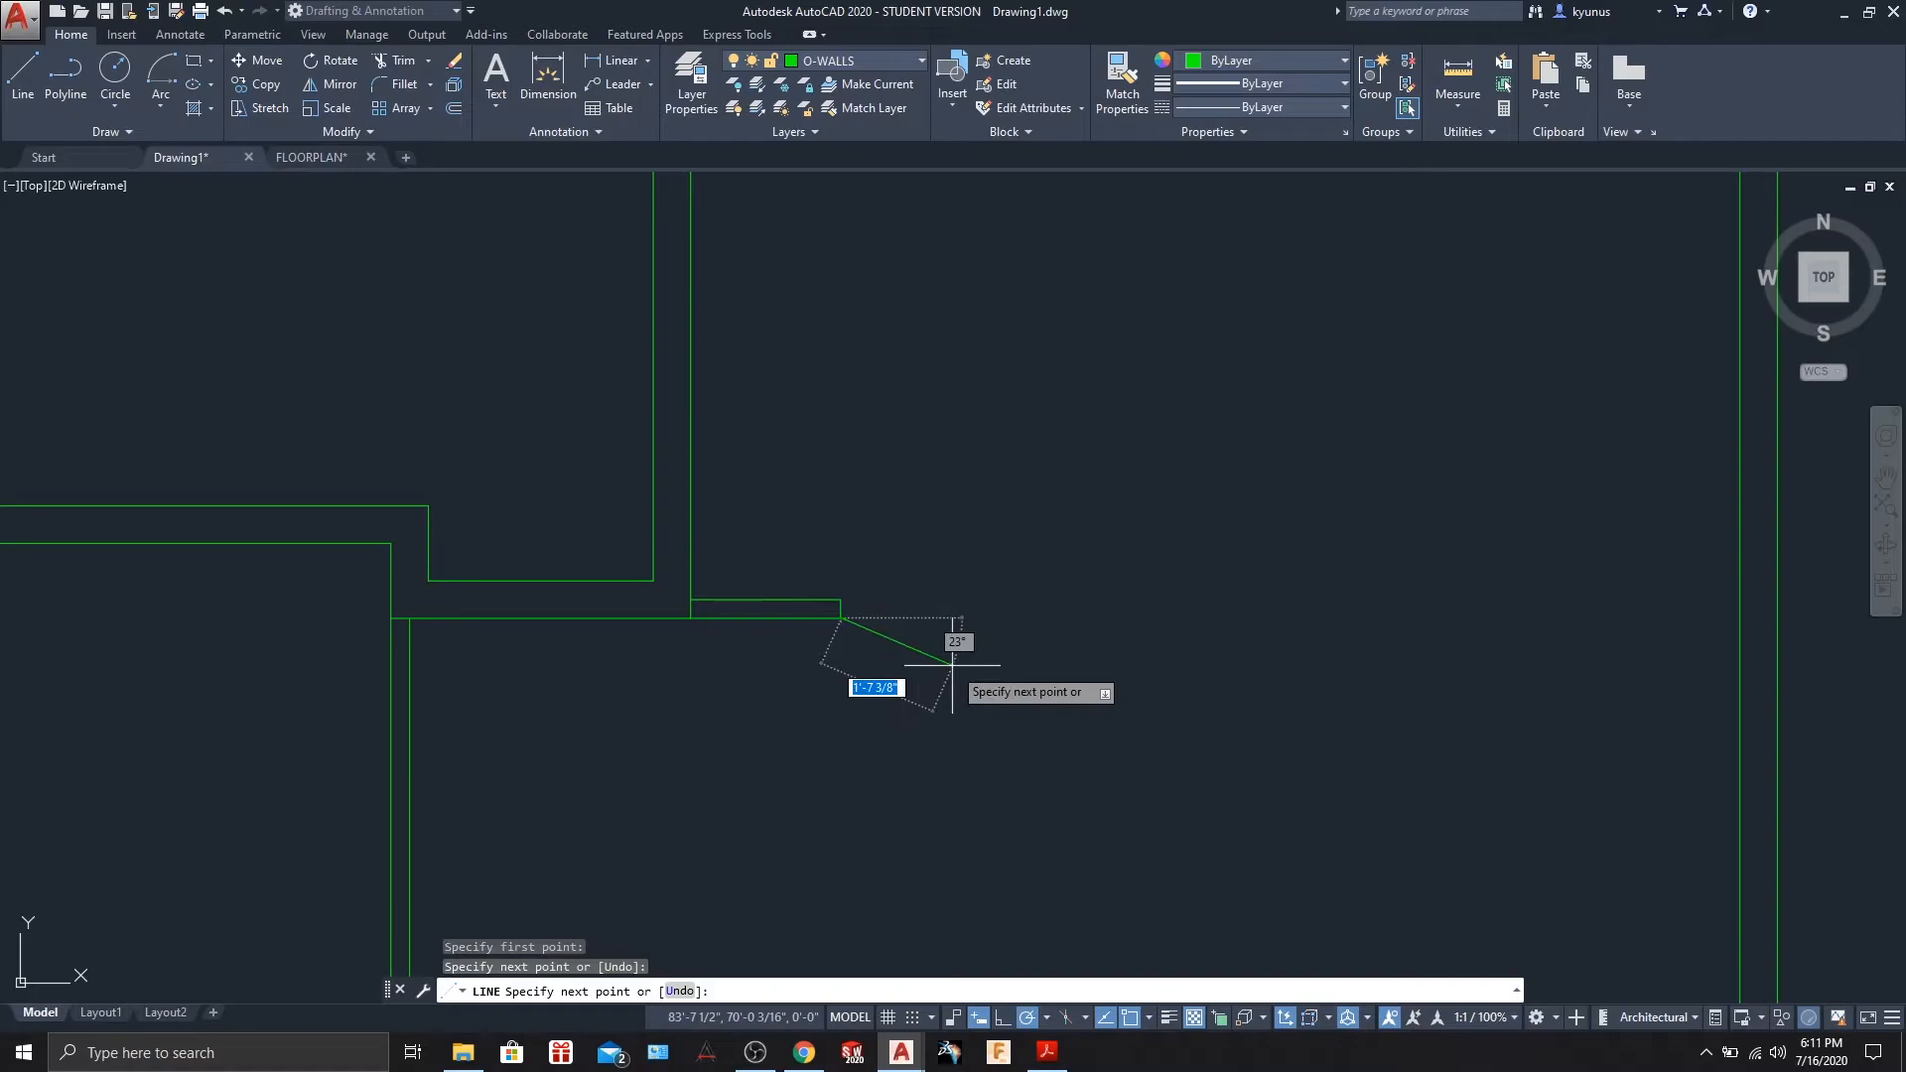
{"action": "key", "text": "Escape"}
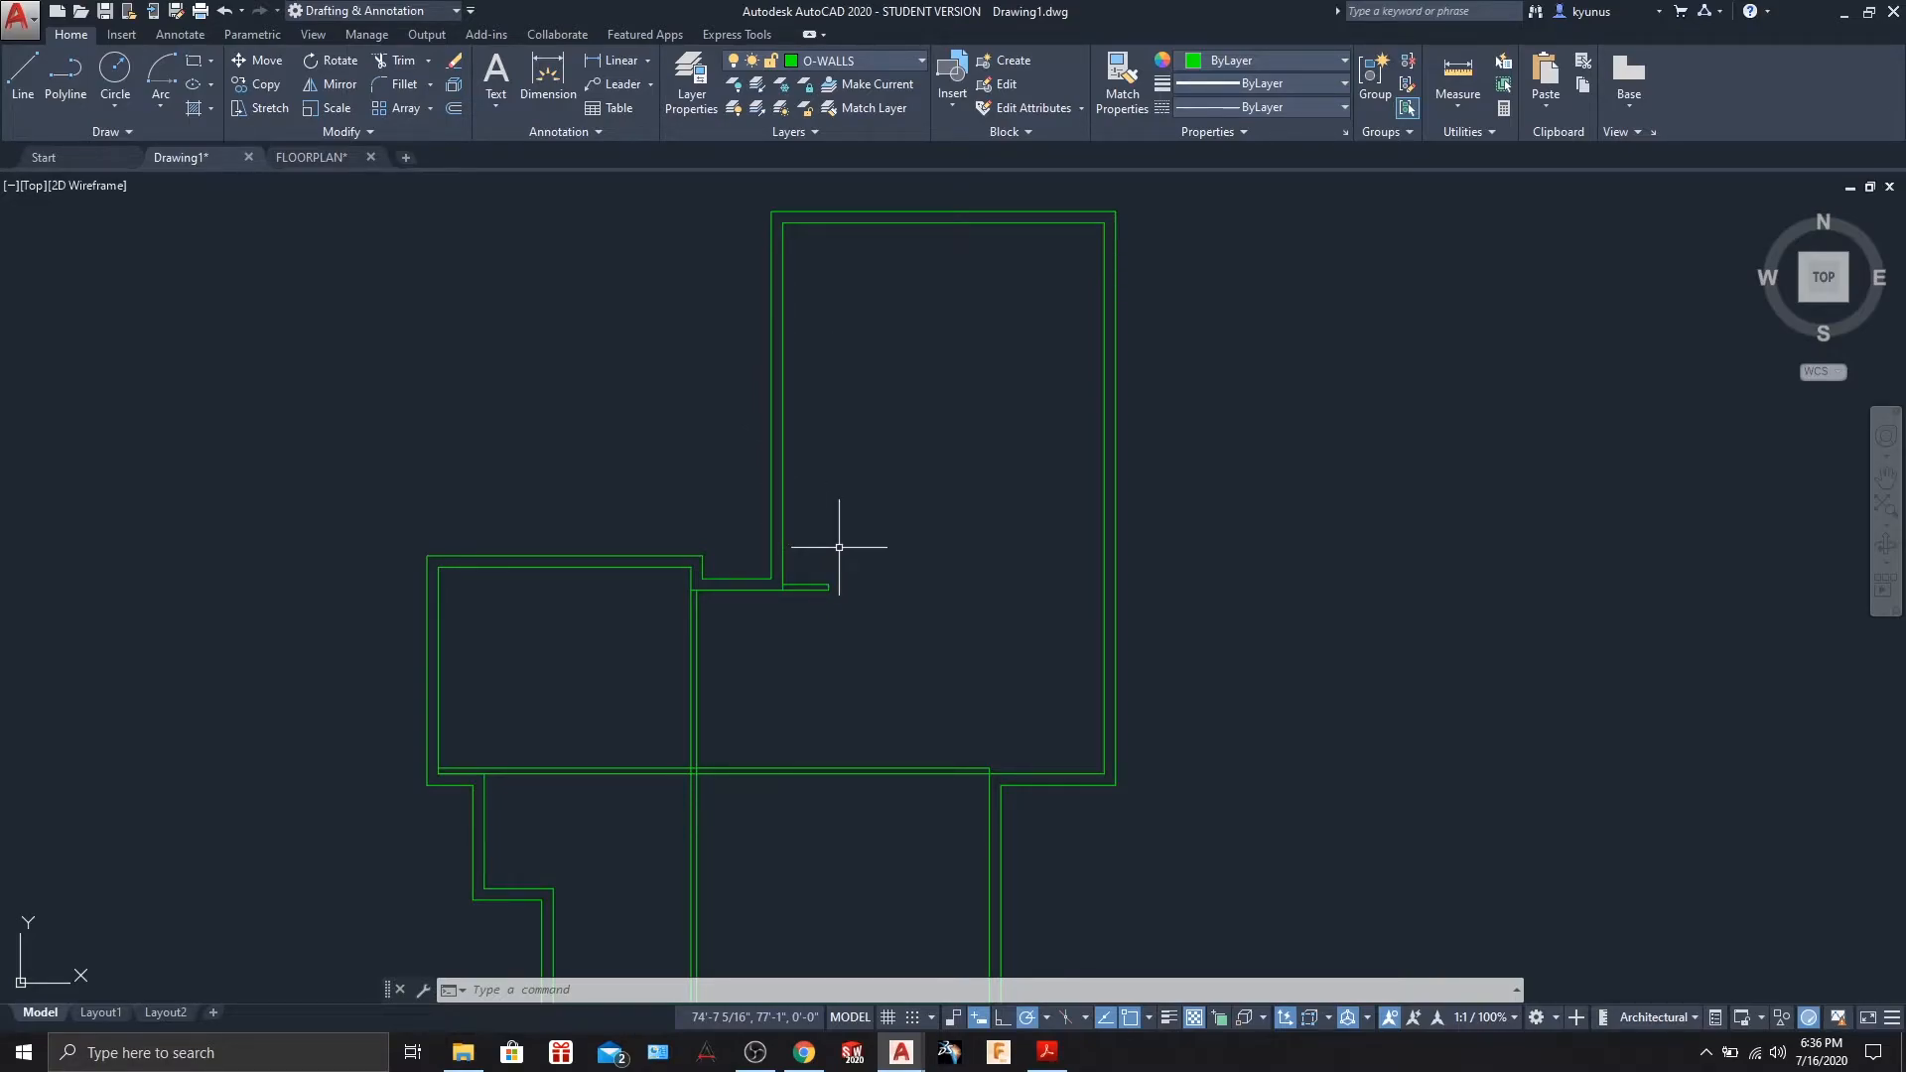
- Draw a polyline across the right exterior wall's thickness, starting 4' below its upper outer corner
{"action": "mouse_move", "coordinate": [881, 439]}
{"action": "middle_mouse_down"}
{"action": "mouse_move", "coordinate": [860, 469]}
{"action": "mouse_move", "coordinate": [790, 432]}
{"action": "middle_mouse_up"}
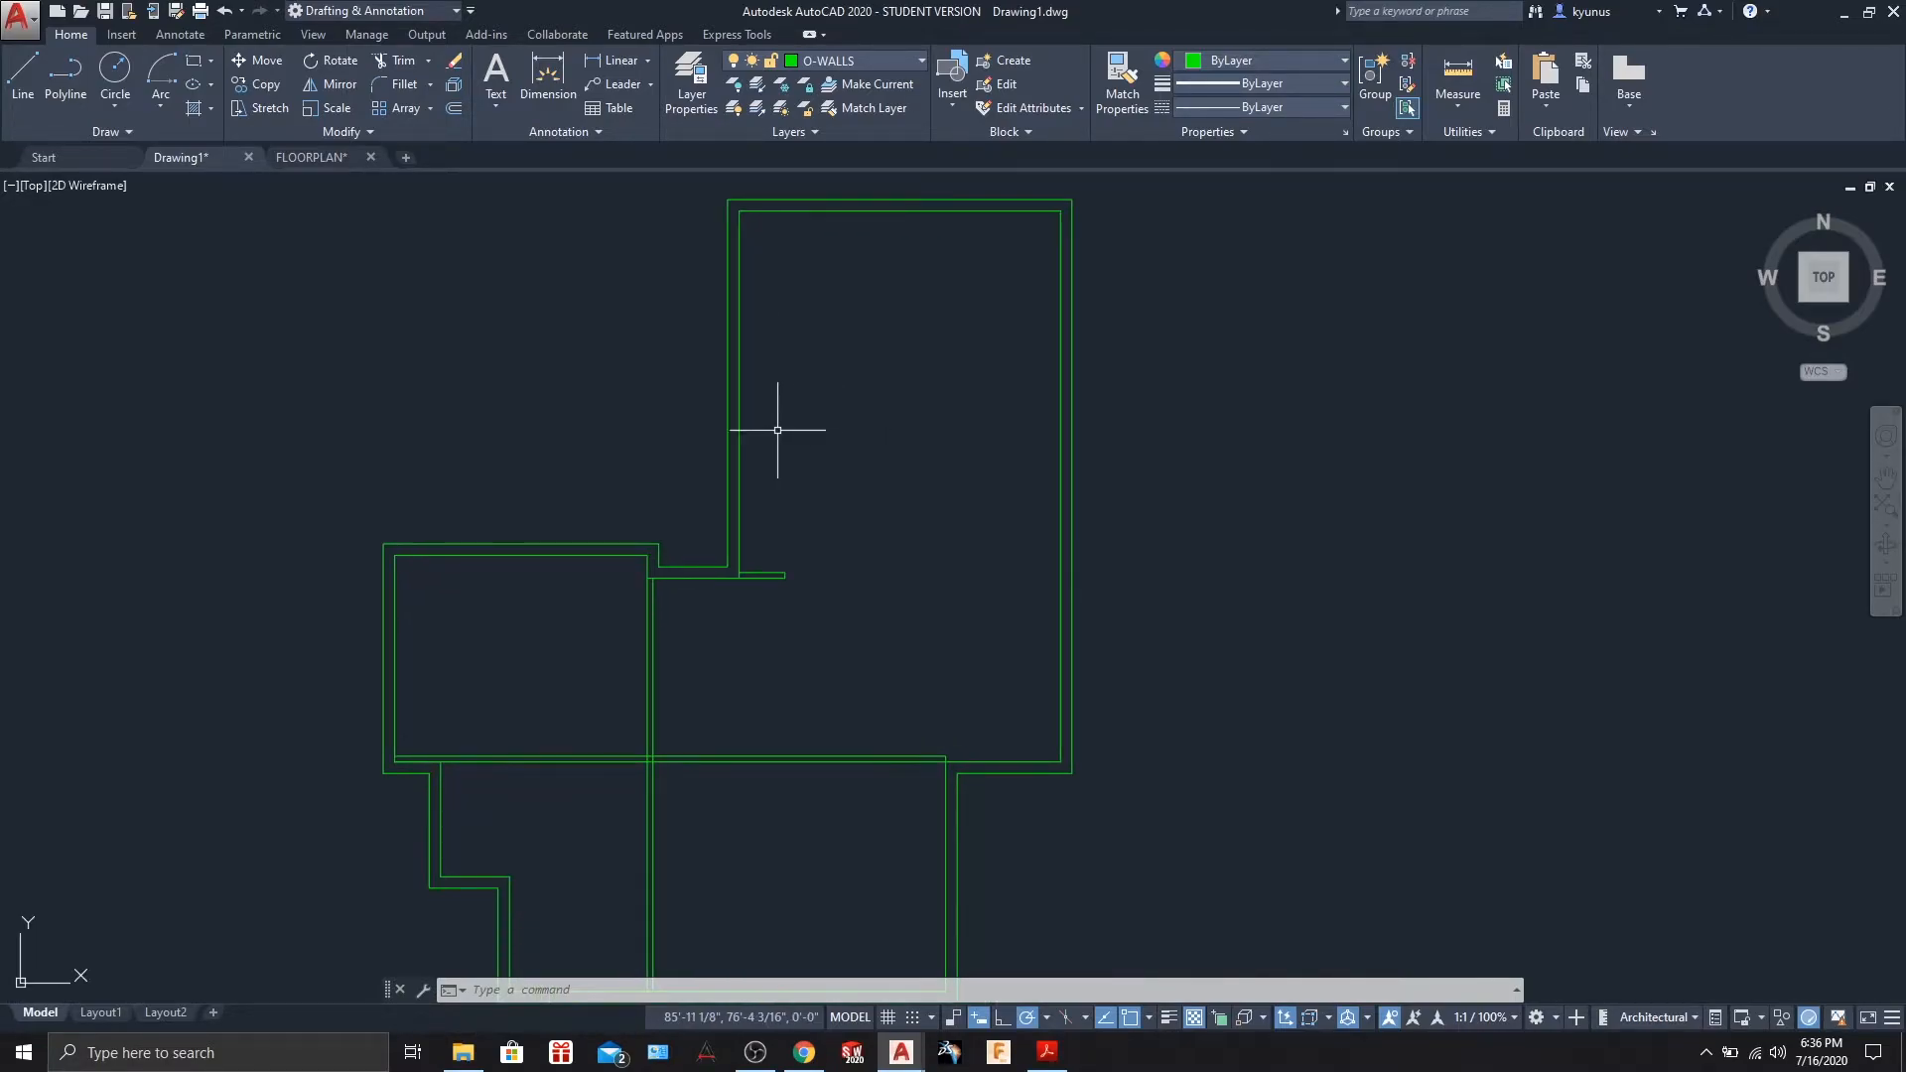
{"action": "left_click", "coordinate": [65, 89]}
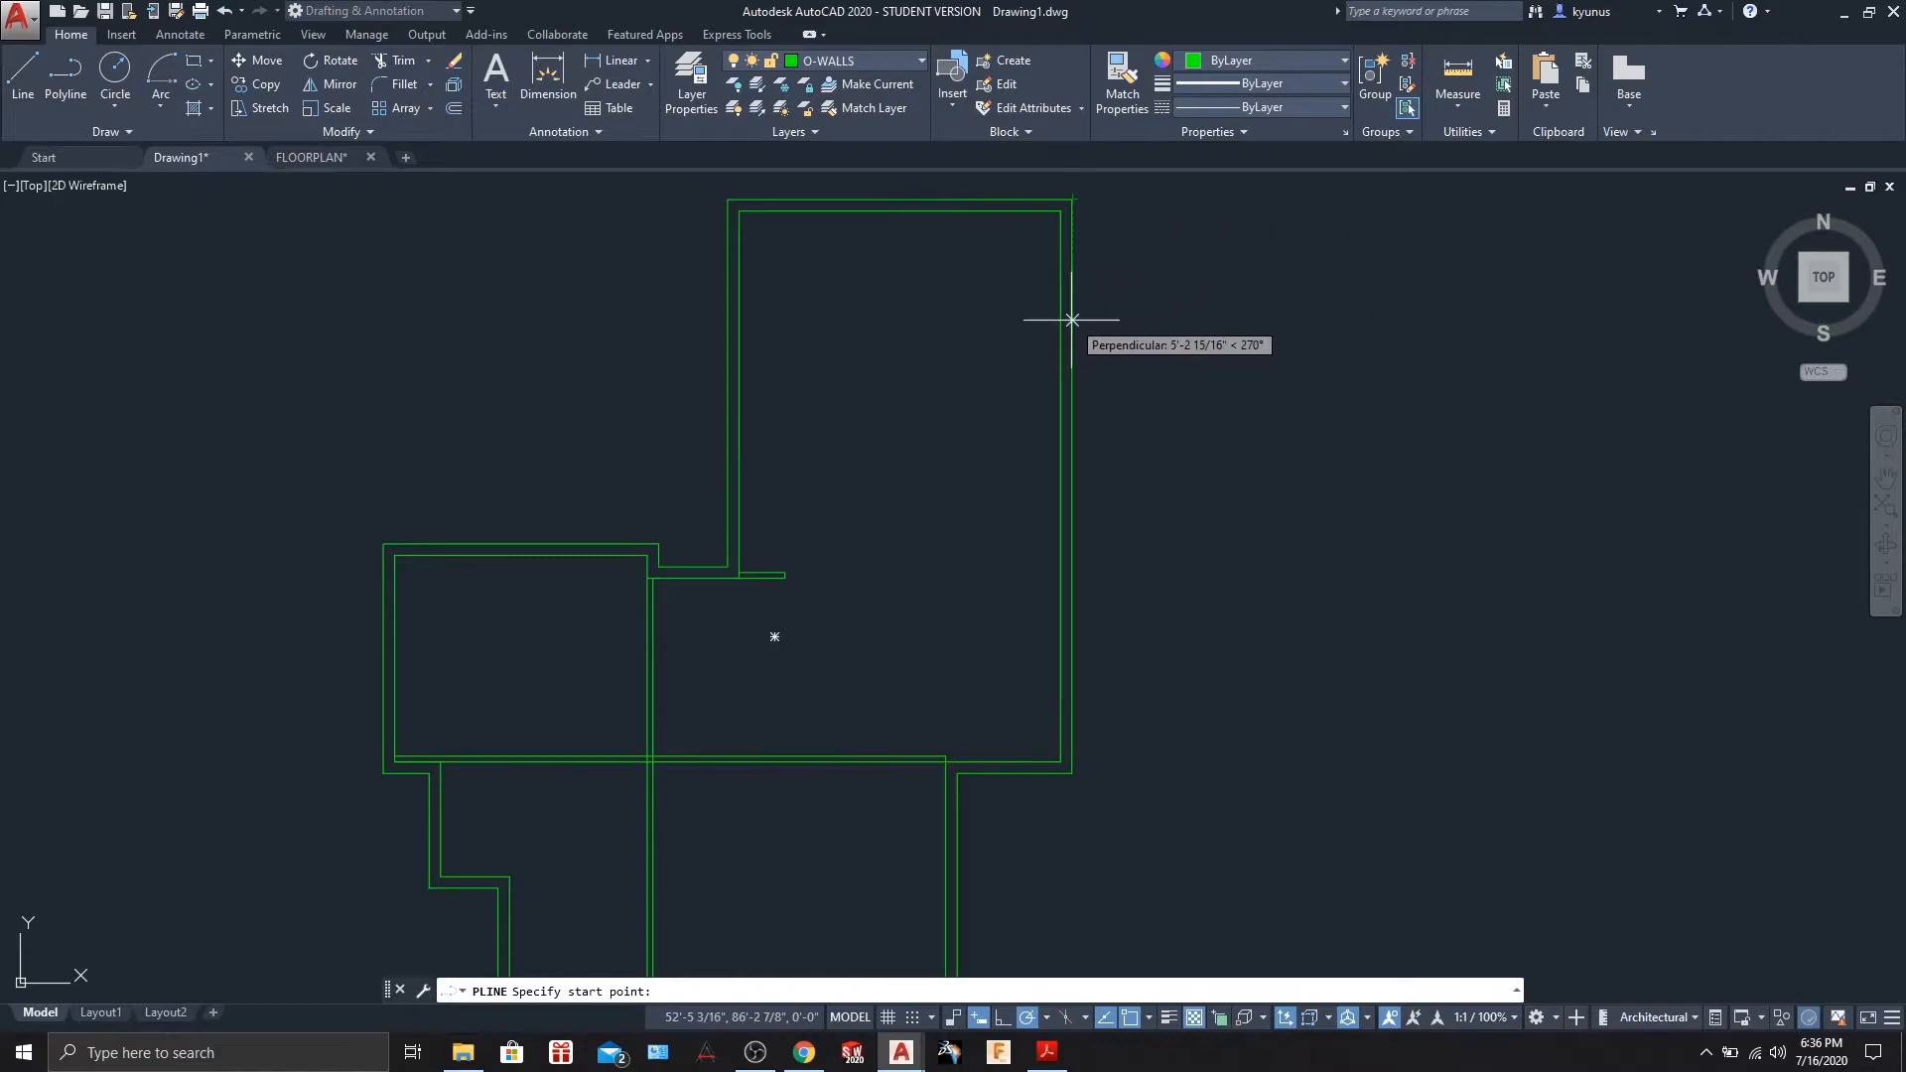
{"action": "type", "text": "4'"}
{"action": "key", "text": "Return"}
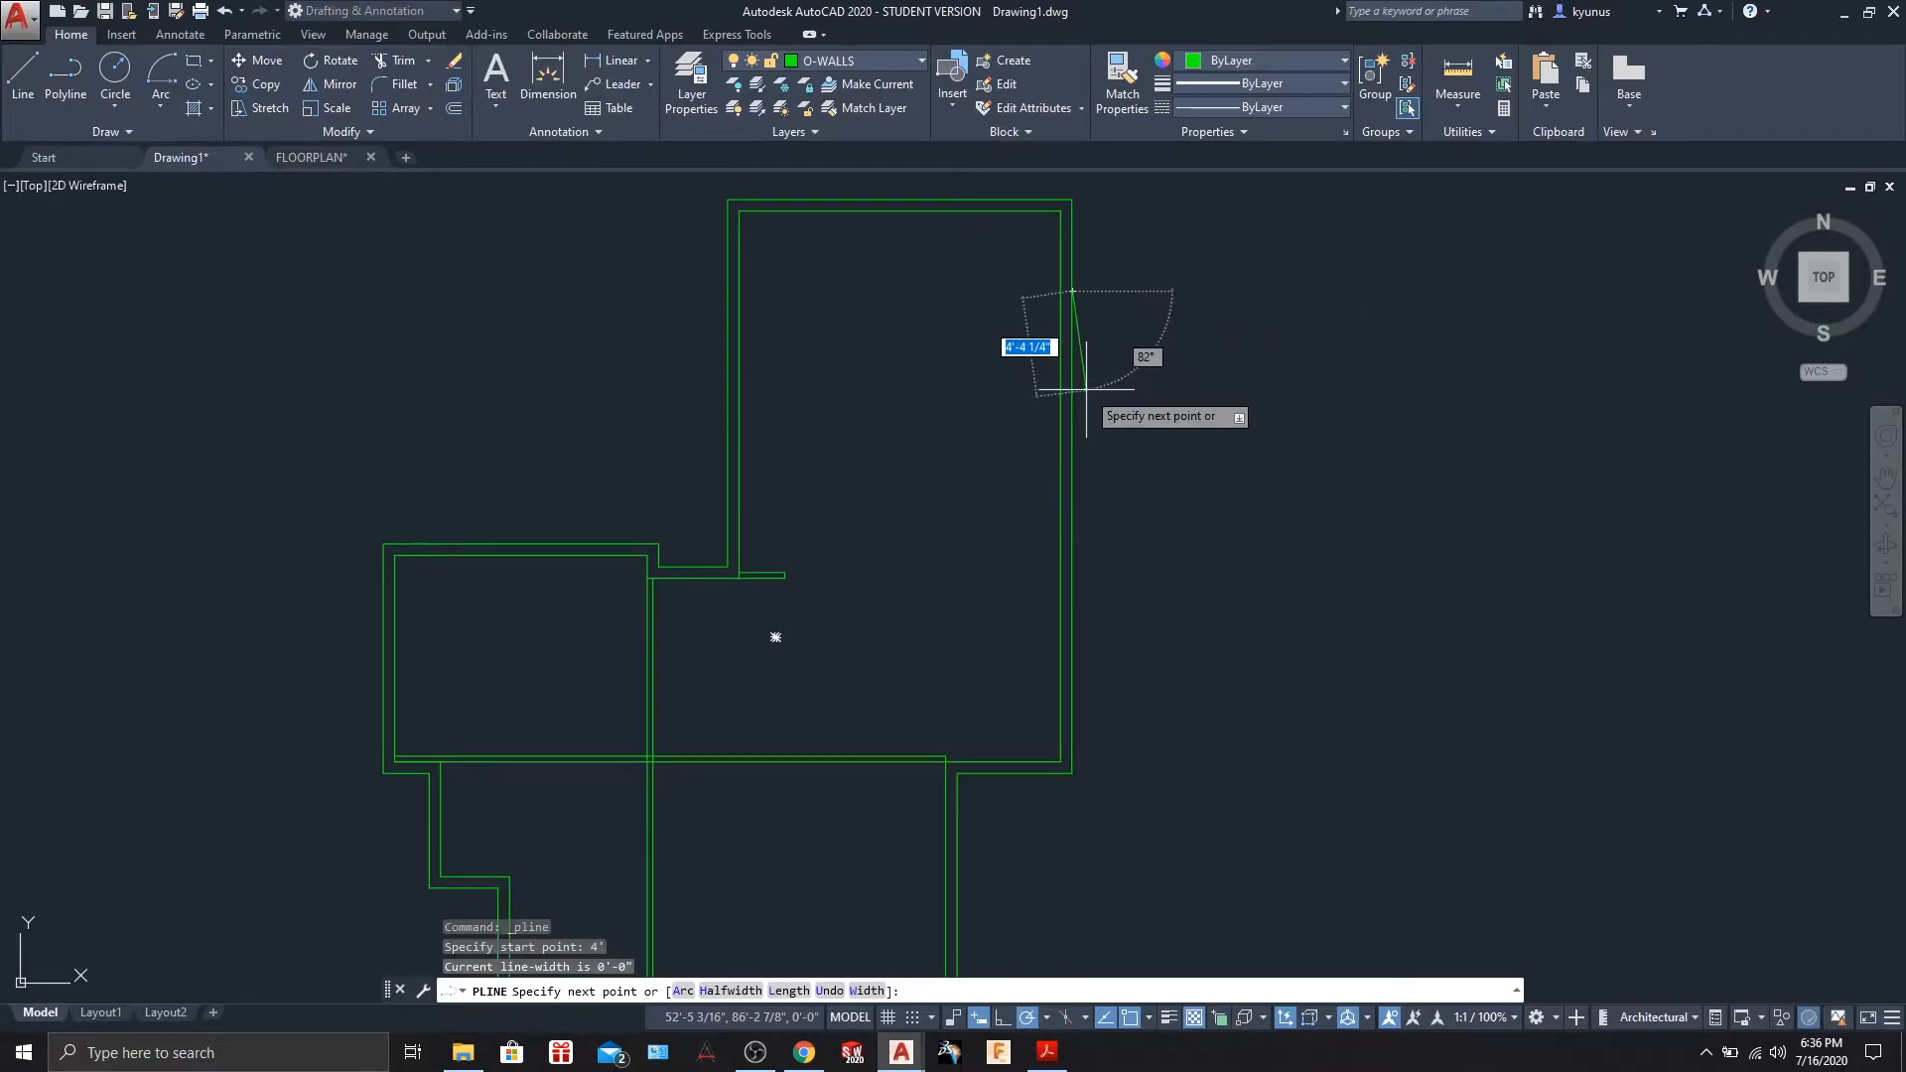
{"action": "scroll", "coordinate": [1062, 291], "scroll_direction": "up", "scroll_amount": 4}
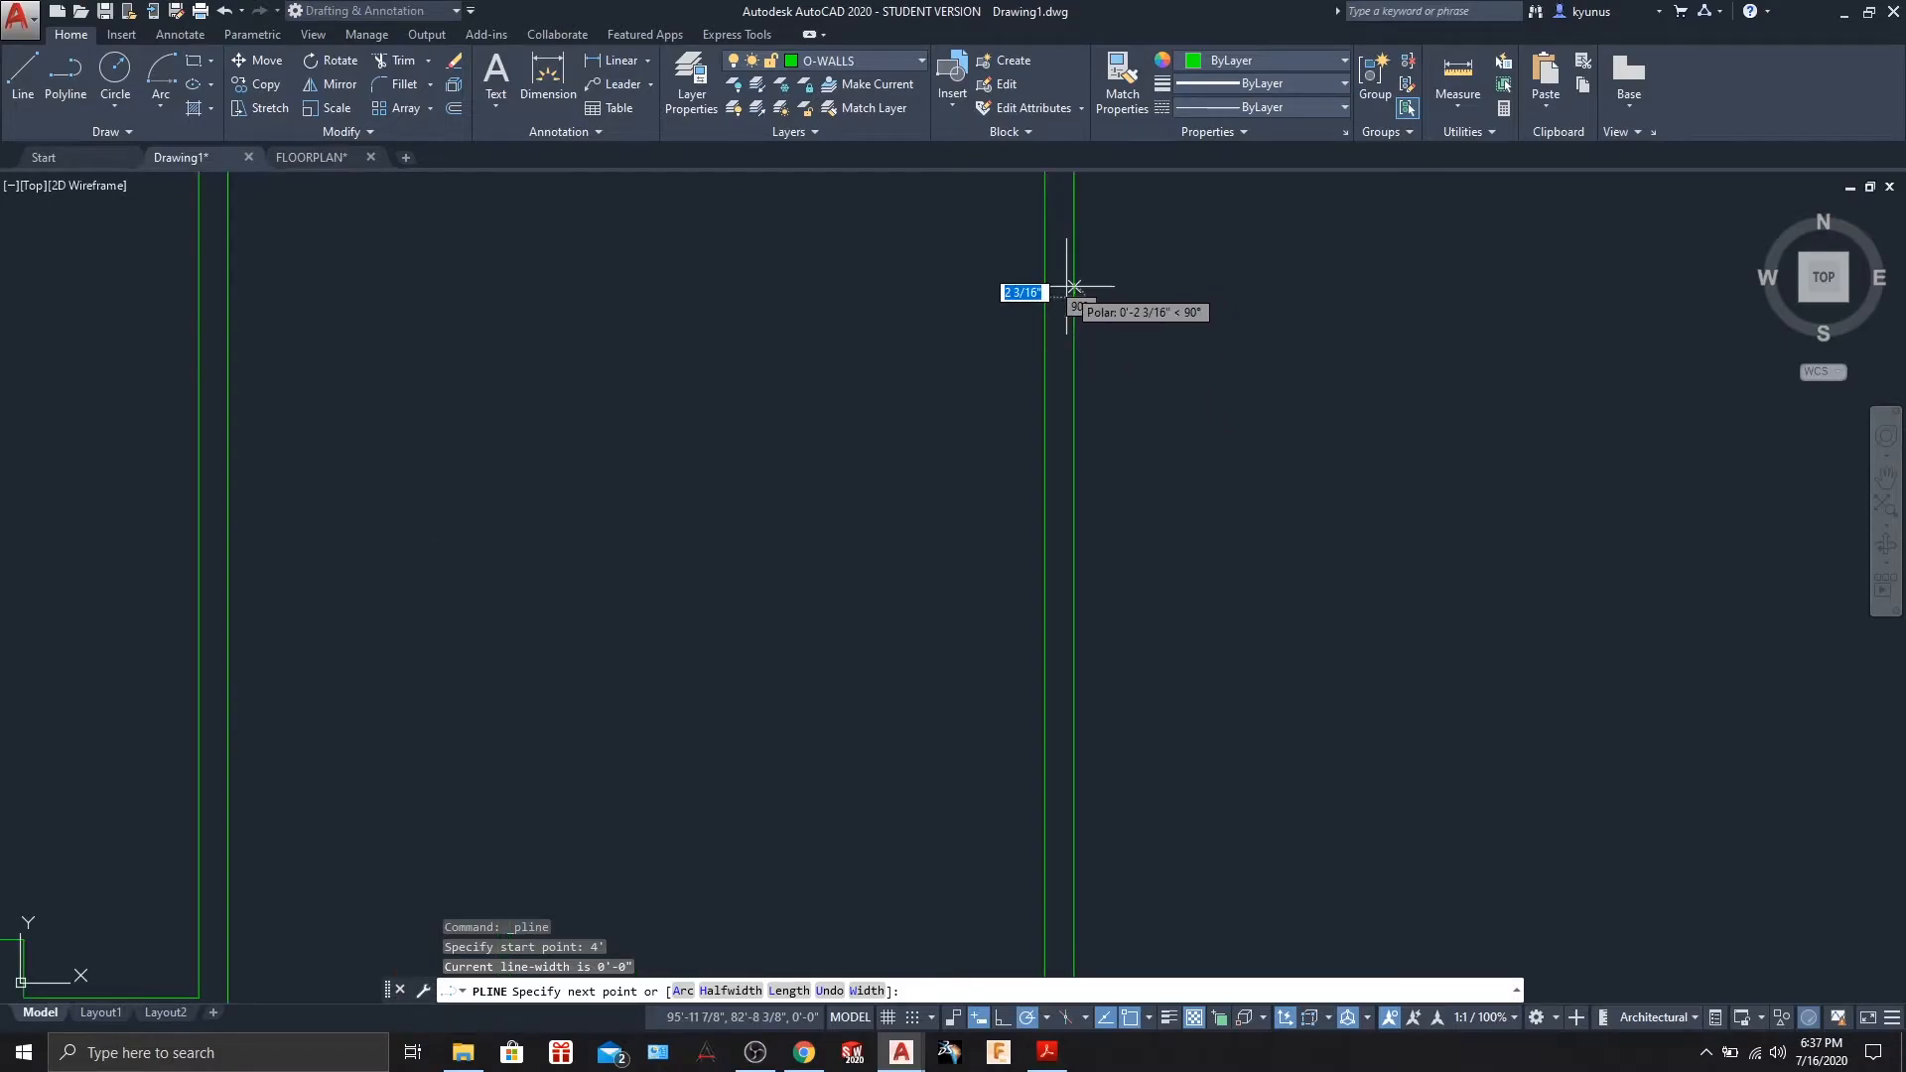
{"action": "left_click", "coordinate": [1073, 296]}
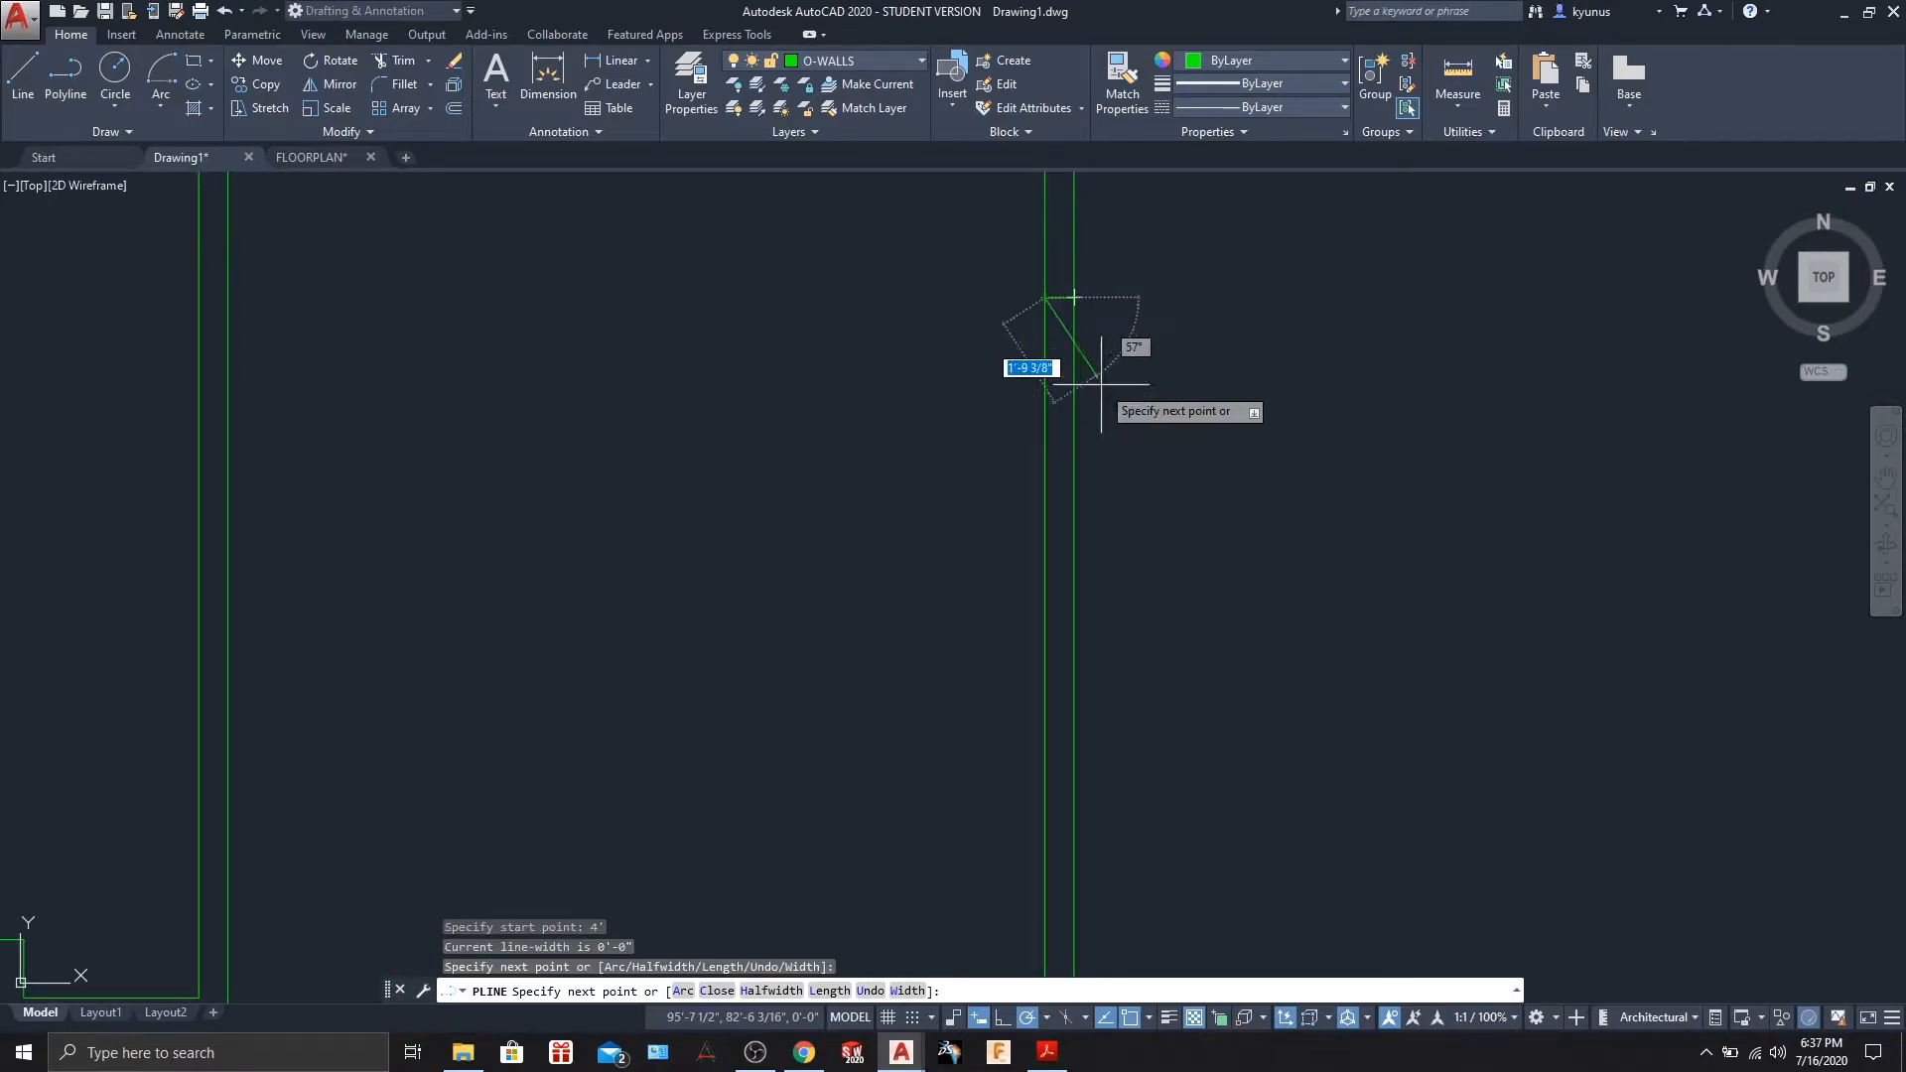
{"action": "key", "text": "Return"}
{"action": "scroll", "coordinate": [1132, 427], "scroll_direction": "down", "scroll_amount": 4}
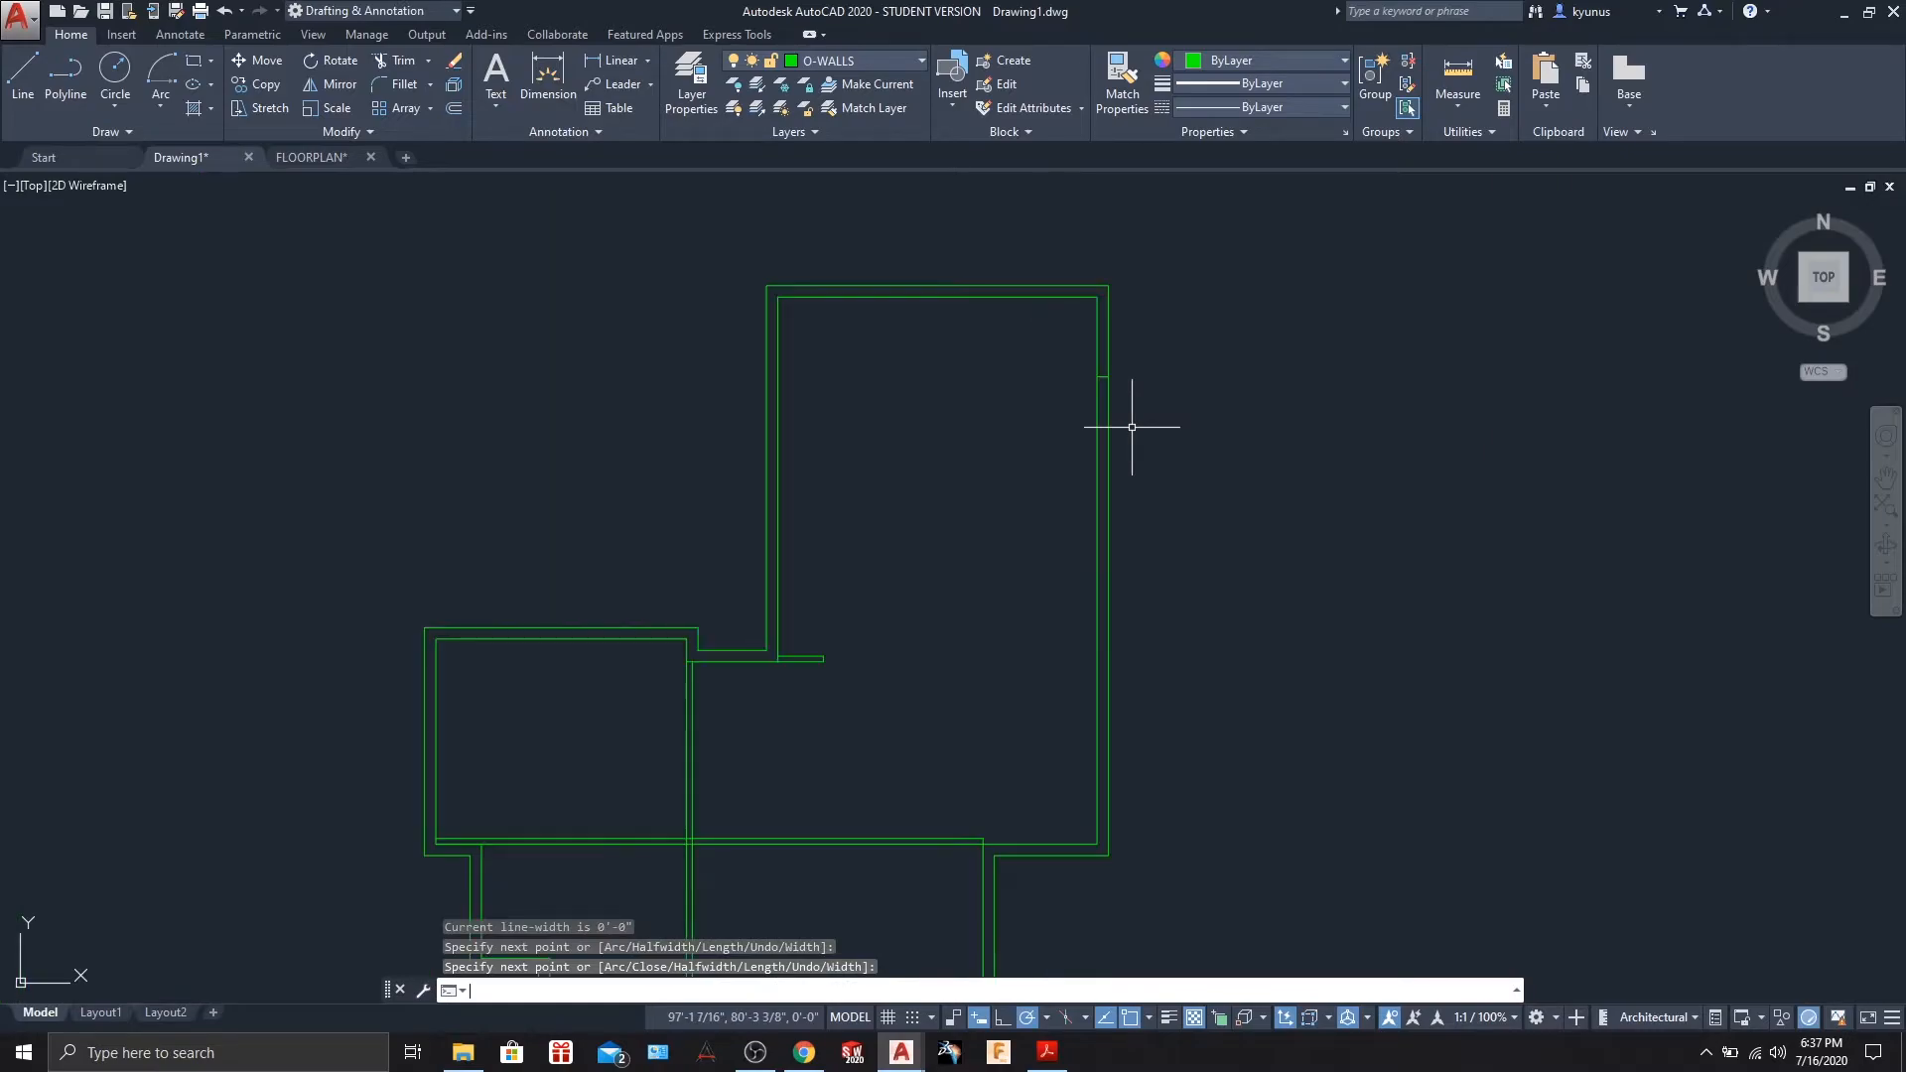
{"action": "scroll", "coordinate": [1144, 378], "scroll_direction": "up", "scroll_amount": 2}
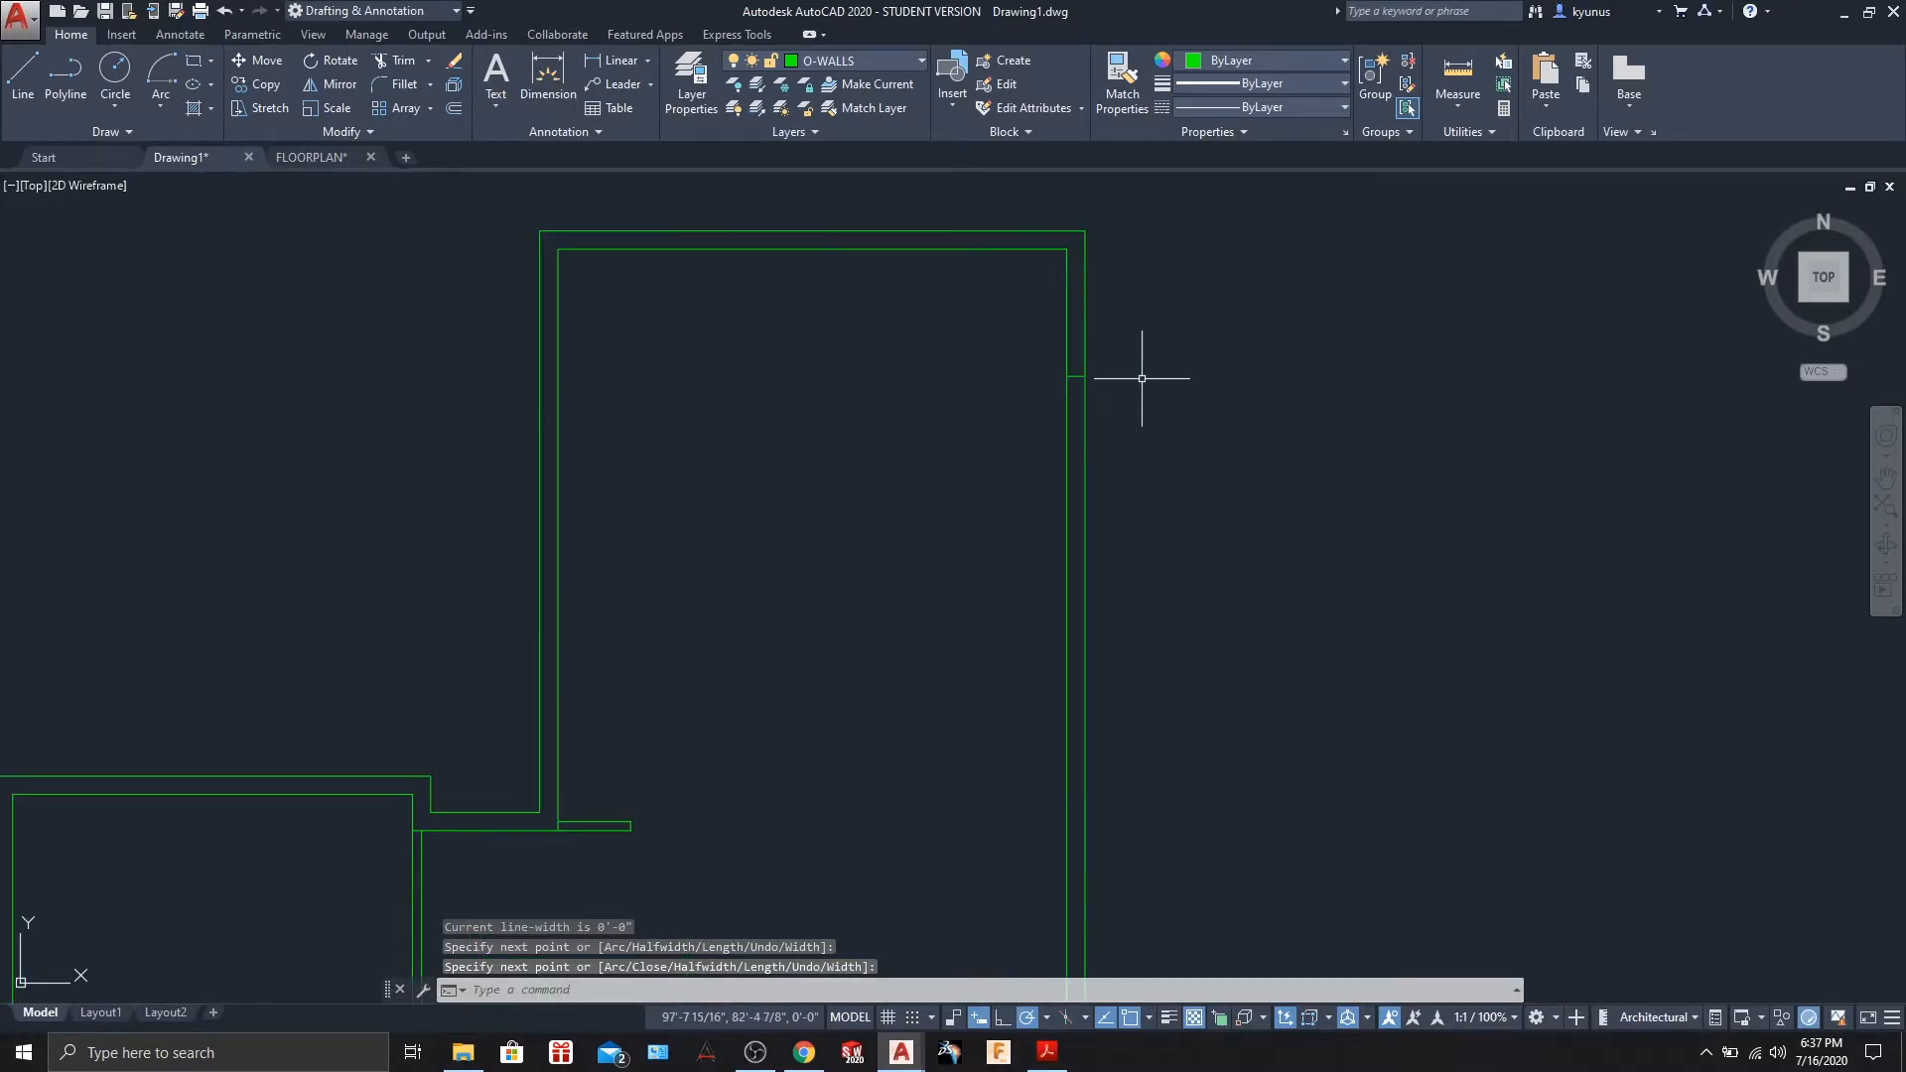
- Offset the short marker line near the top of the right exterior wall 4' downward
{"action": "left_click", "coordinate": [1077, 377]}
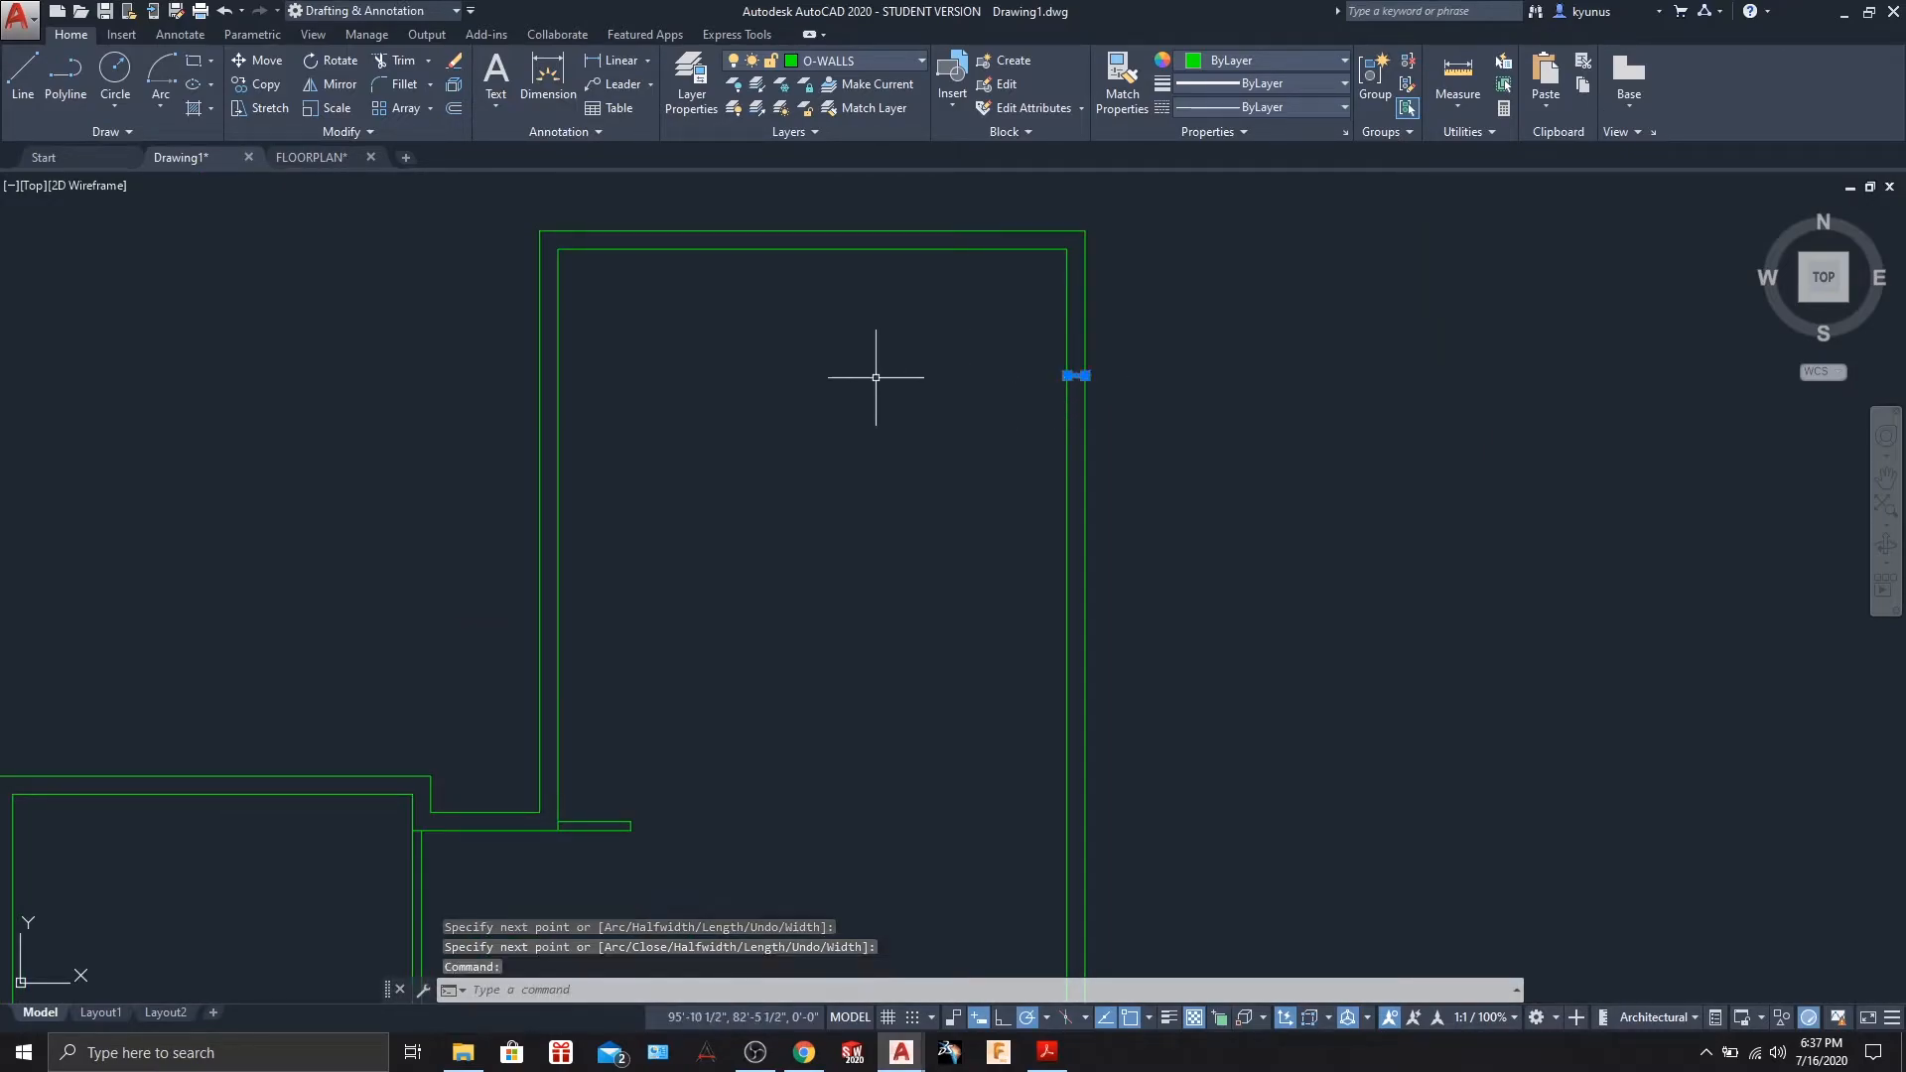
{"action": "left_click", "coordinate": [454, 109]}
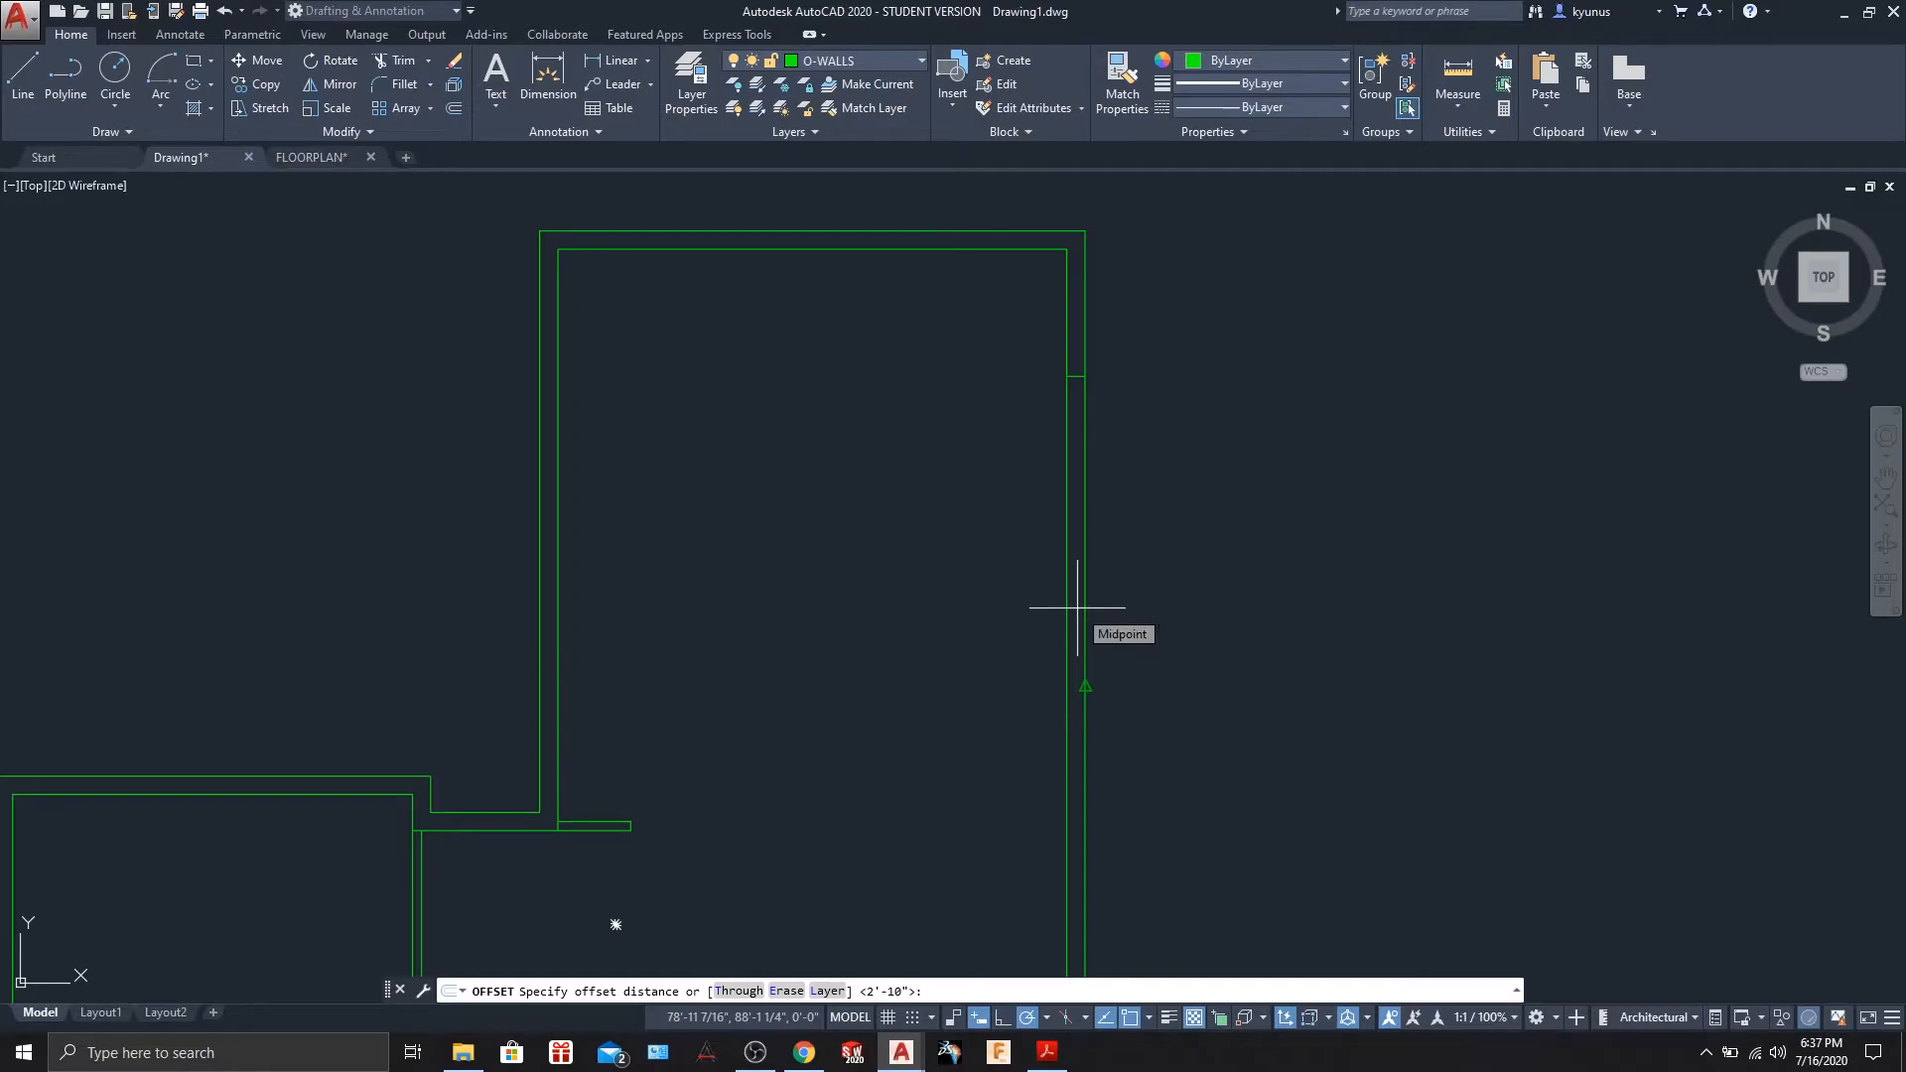
{"action": "type", "text": "4"}
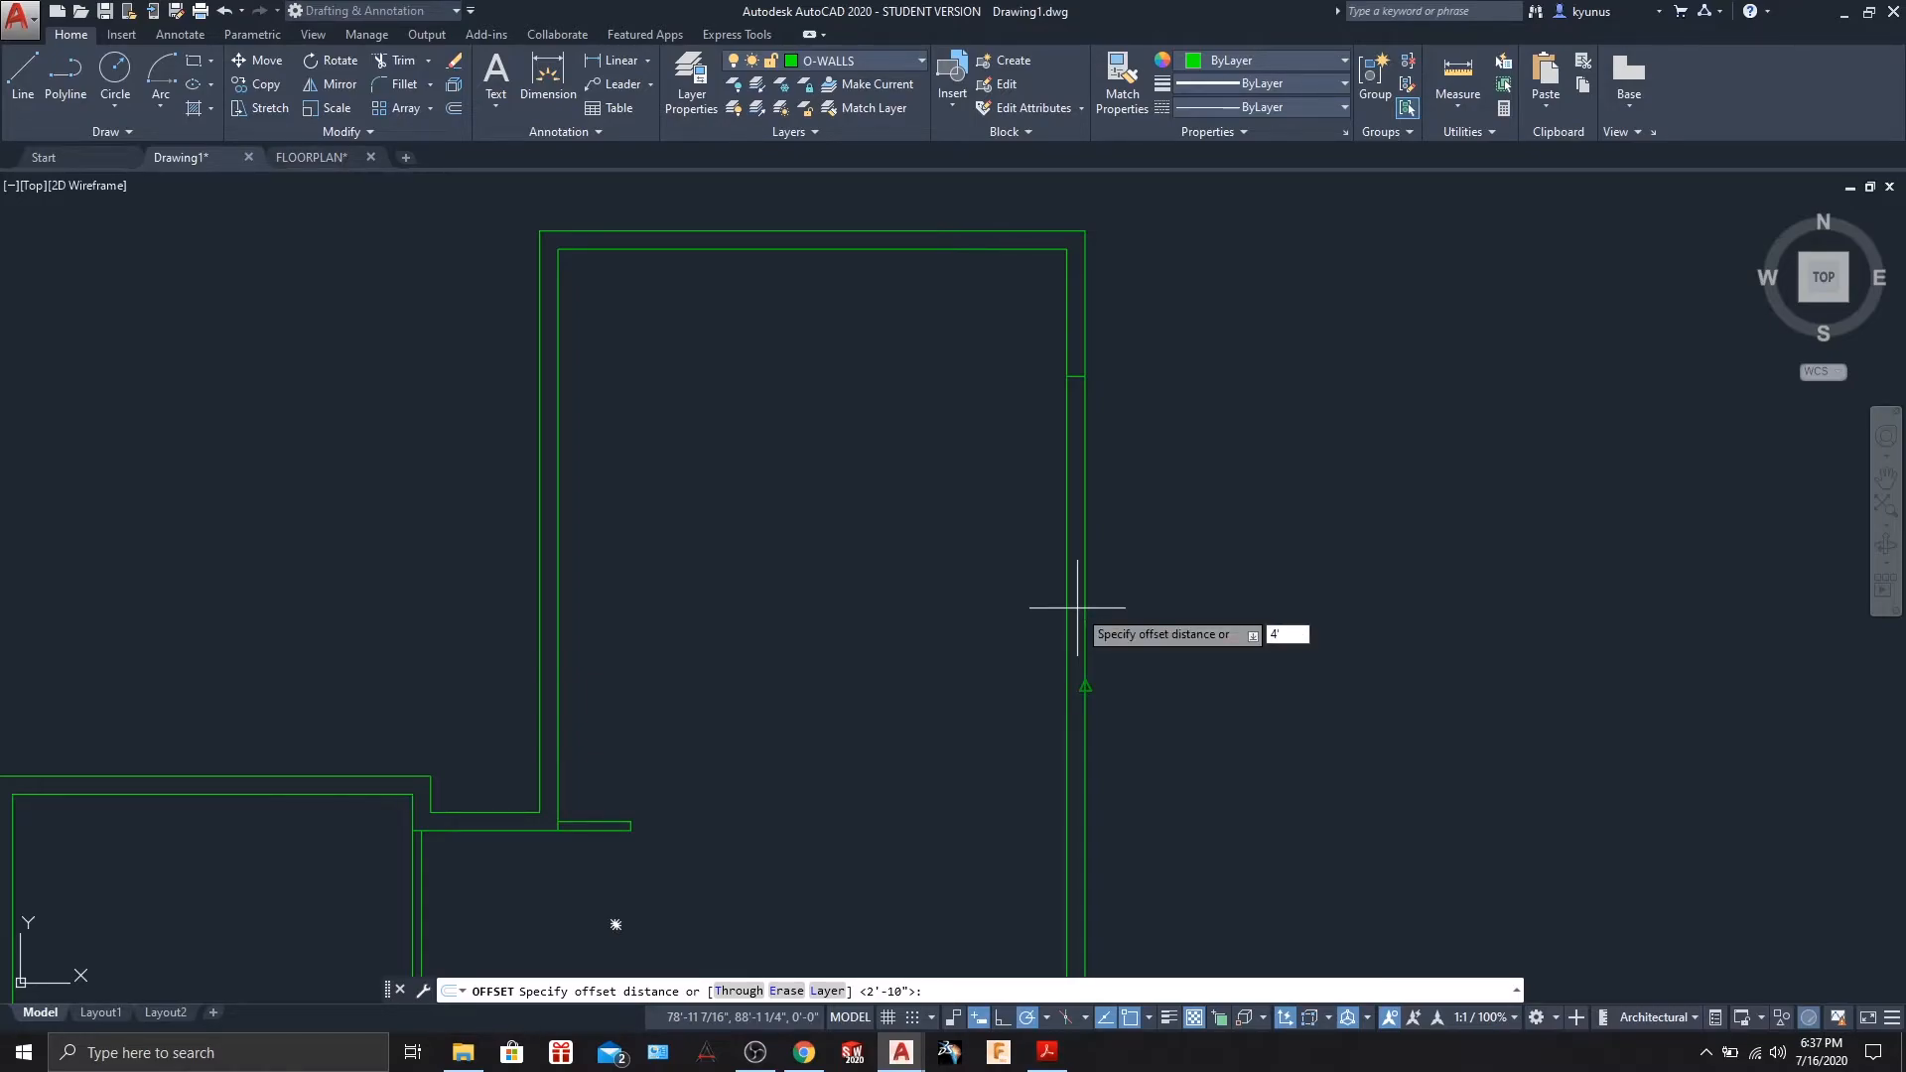
{"action": "type", "text": "'"}
{"action": "key", "text": "Return"}
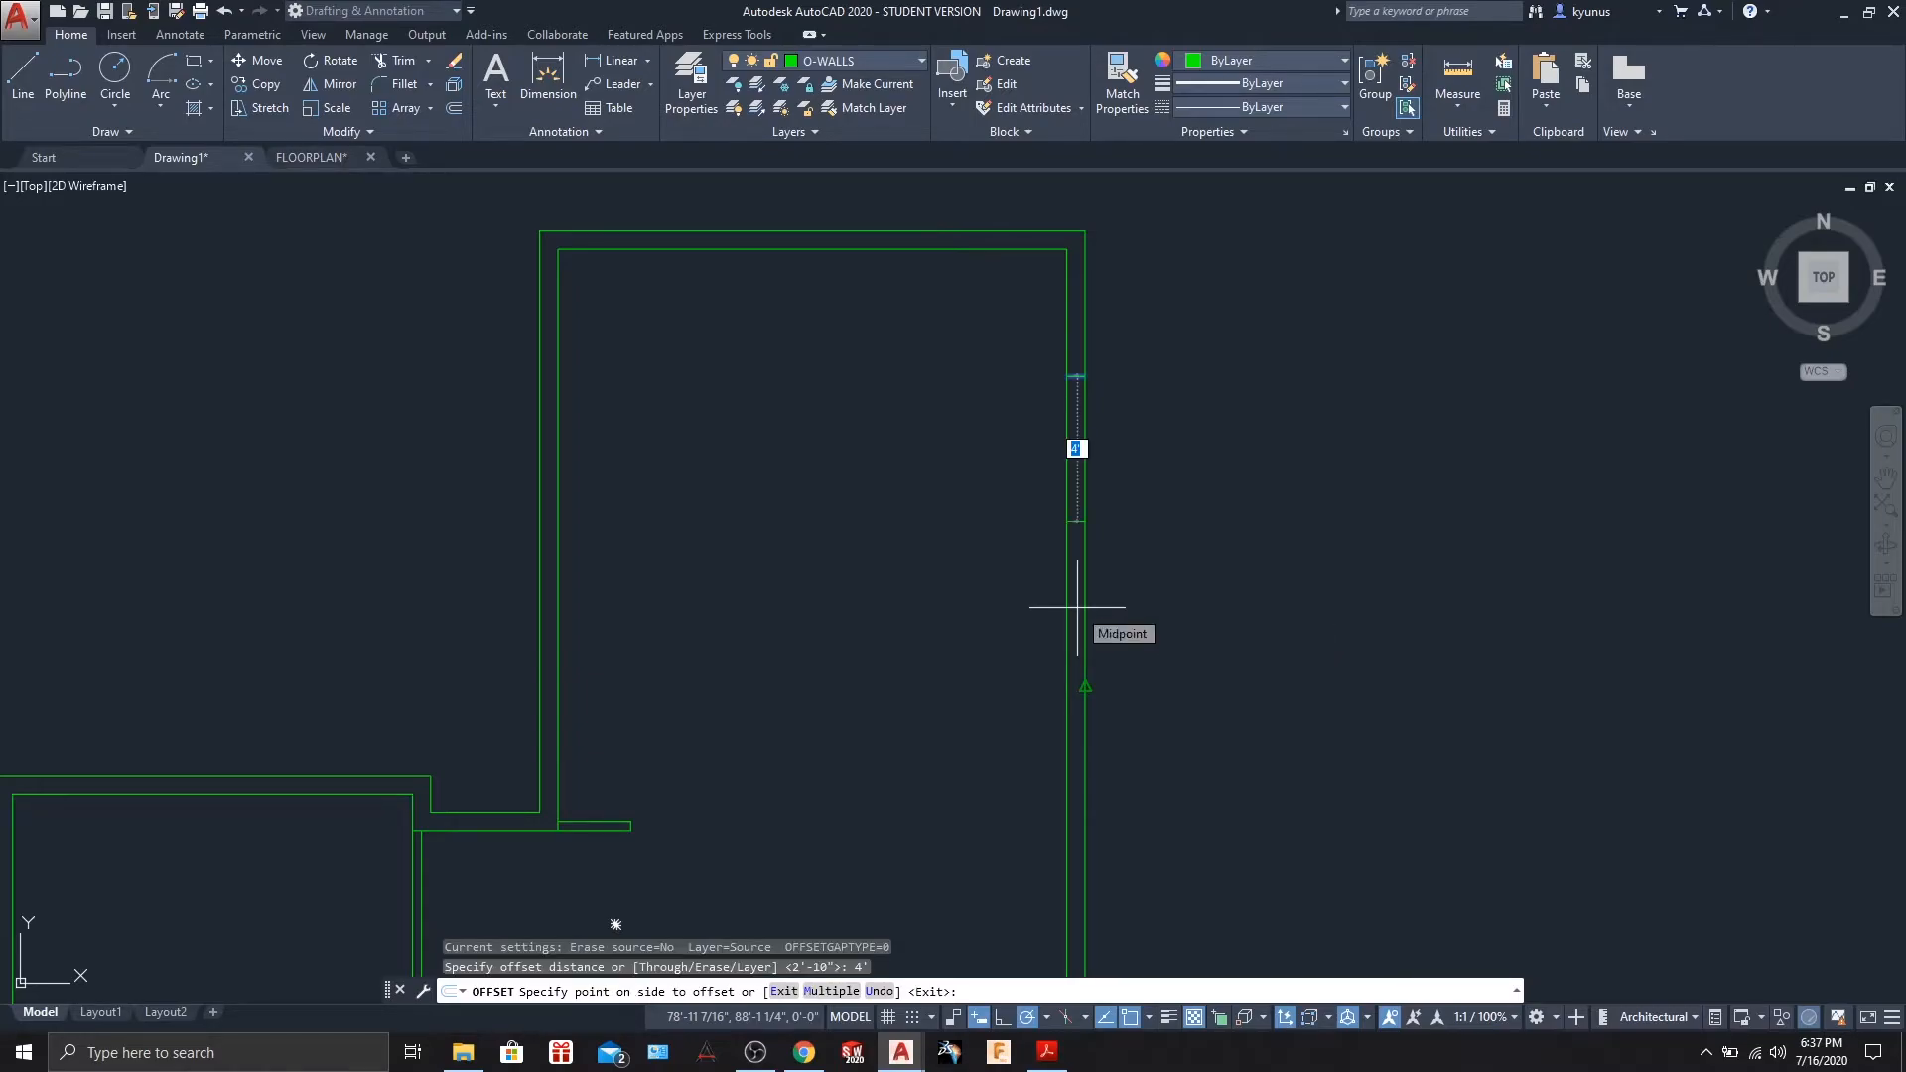
{"action": "left_click", "coordinate": [1080, 608]}
- Draw a polyline across the right exterior wall's thickness, starting 4' above its lower outer corner
{"action": "scroll", "coordinate": [1336, 551], "scroll_direction": "down", "scroll_amount": 2}
{"action": "middle_click_drag", "start_coordinate": [1266, 678], "coordinate": [1290, 553]}
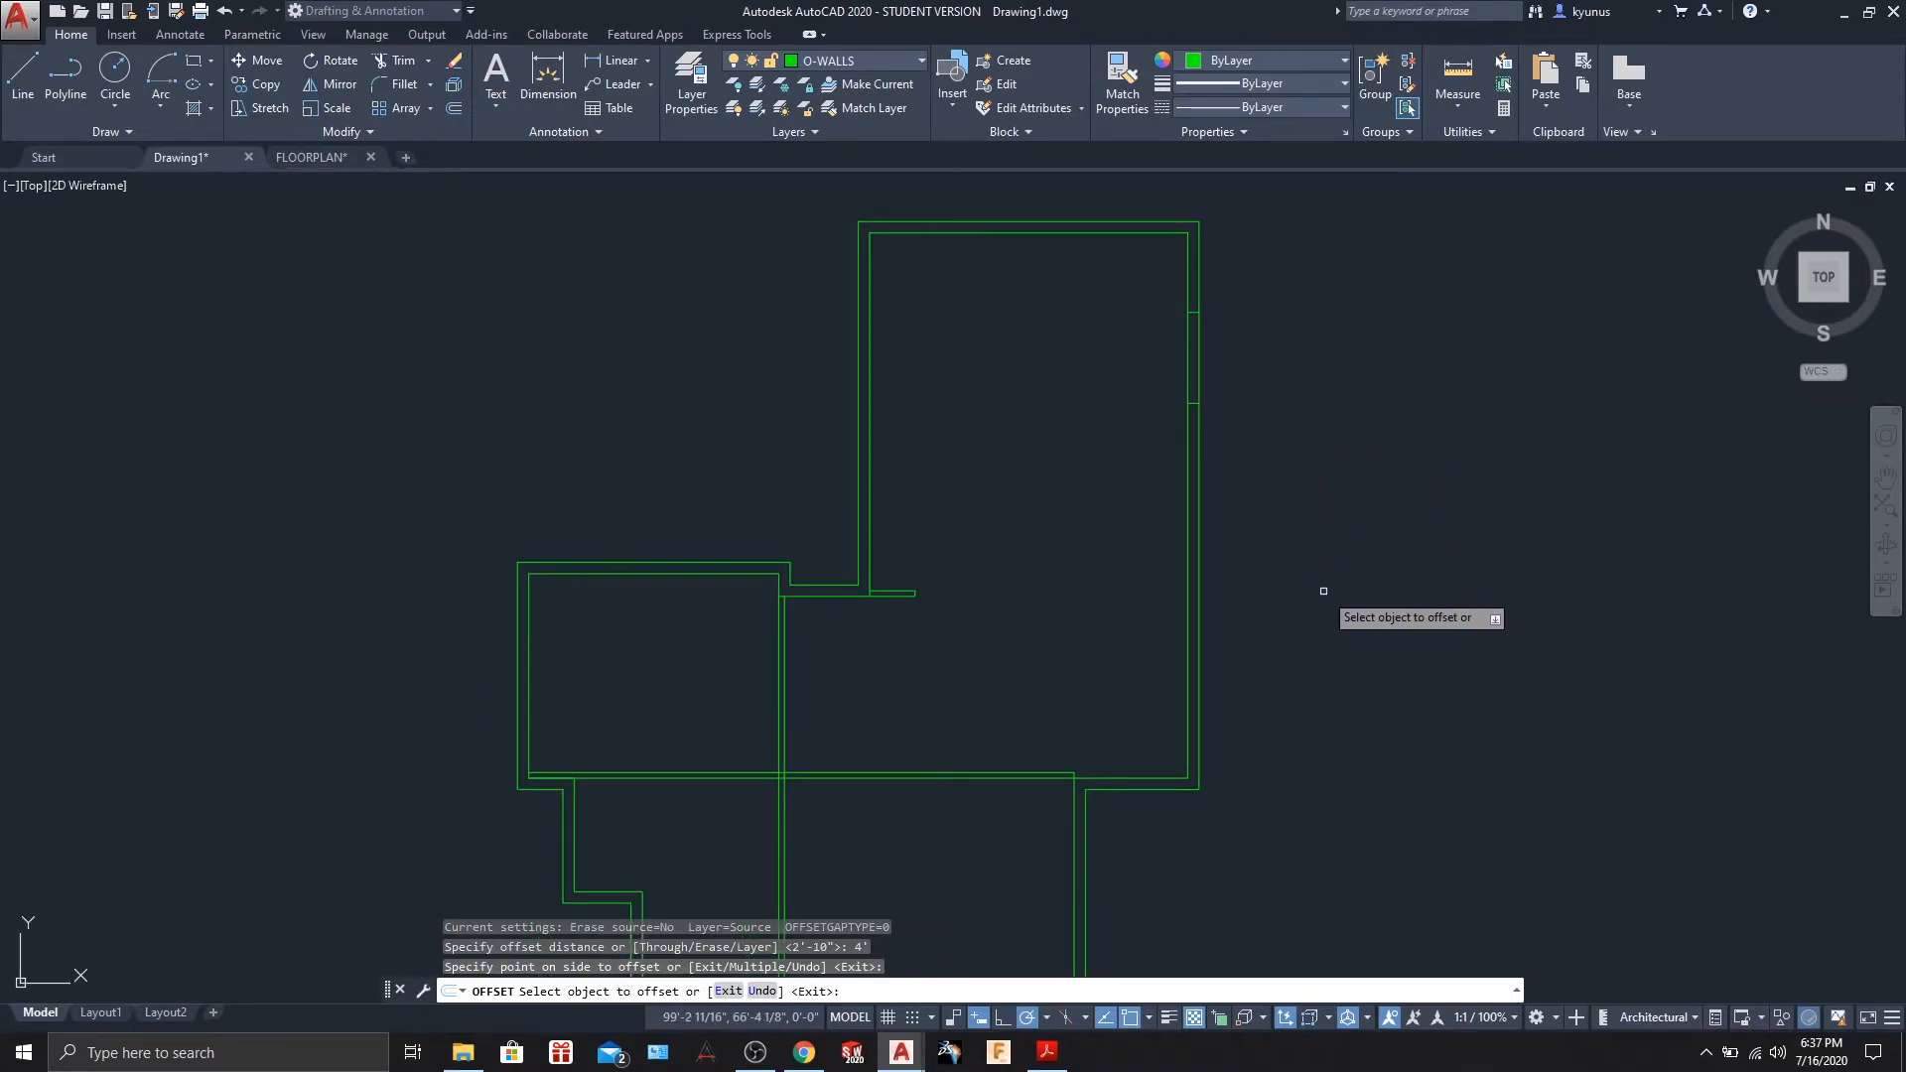
{"action": "middle_click_drag", "start_coordinate": [1318, 625], "coordinate": [1283, 544]}
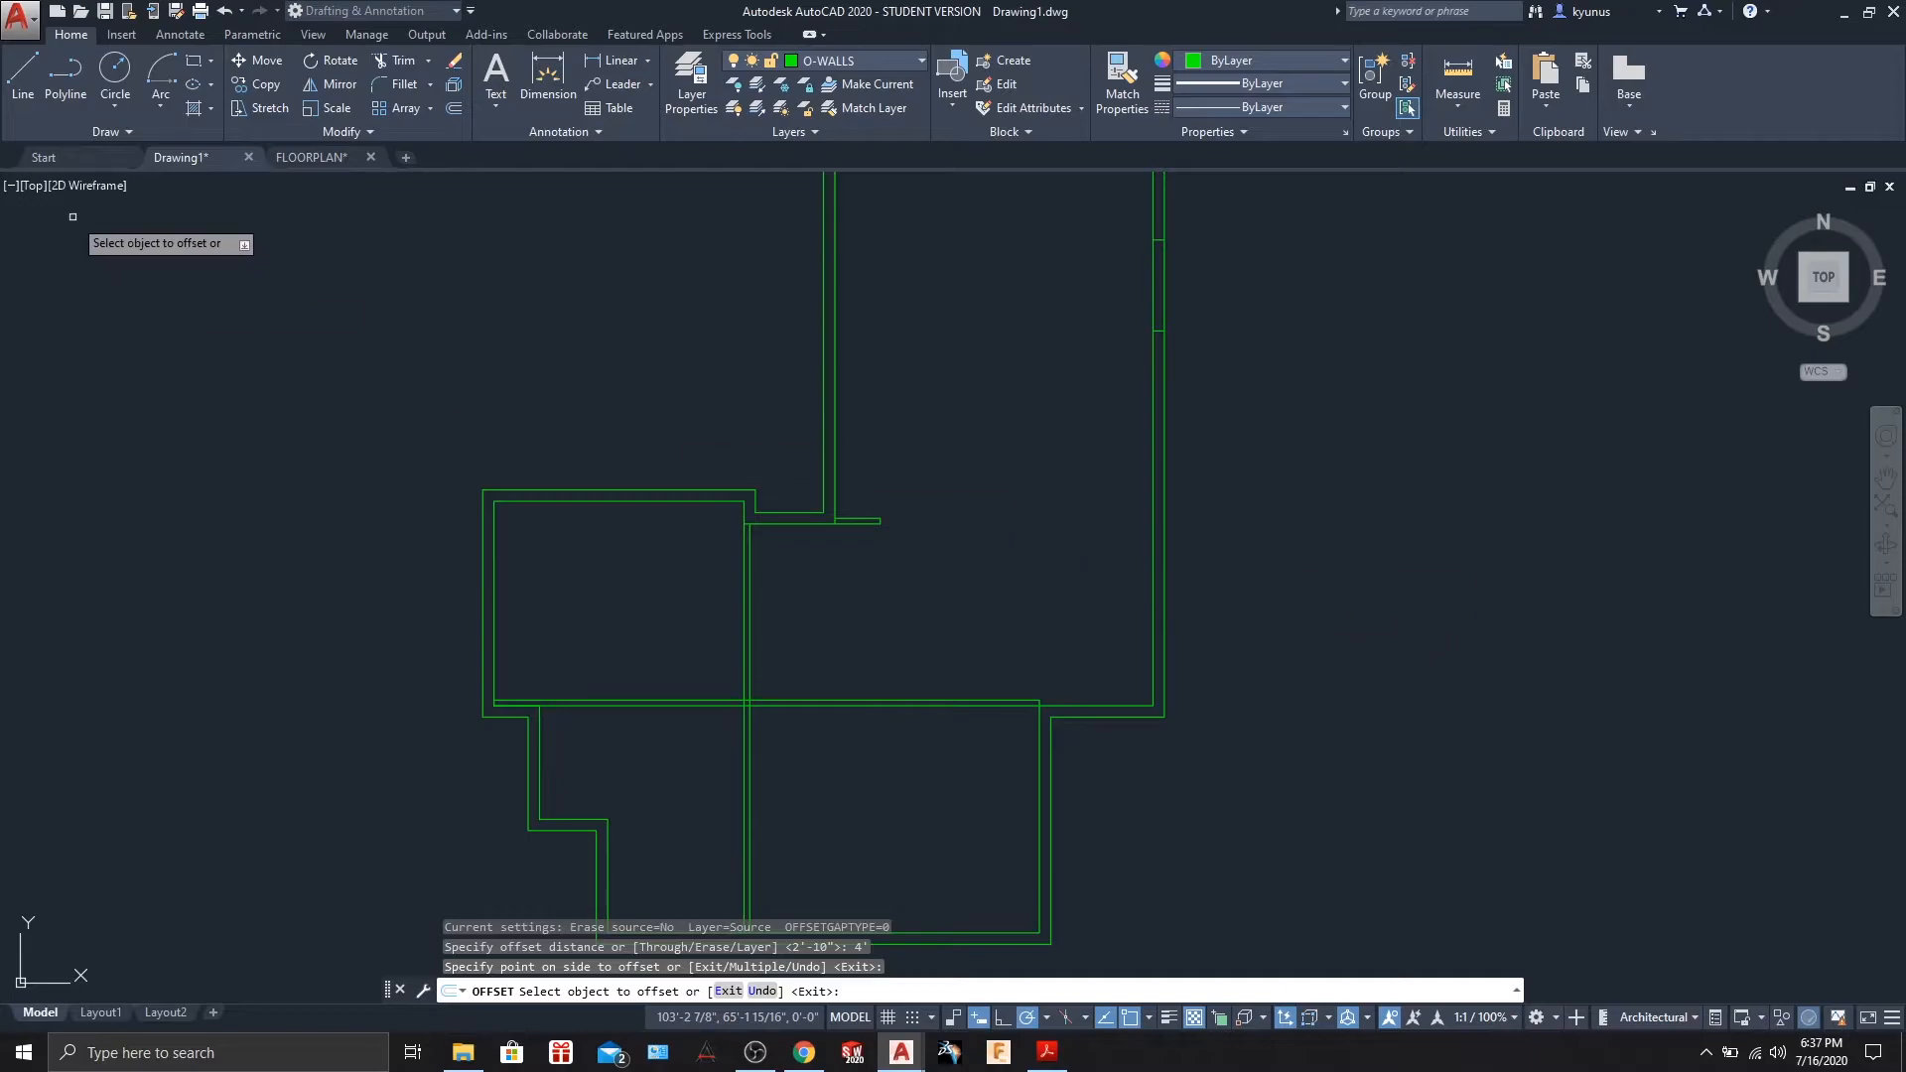
{"action": "left_click", "coordinate": [66, 79]}
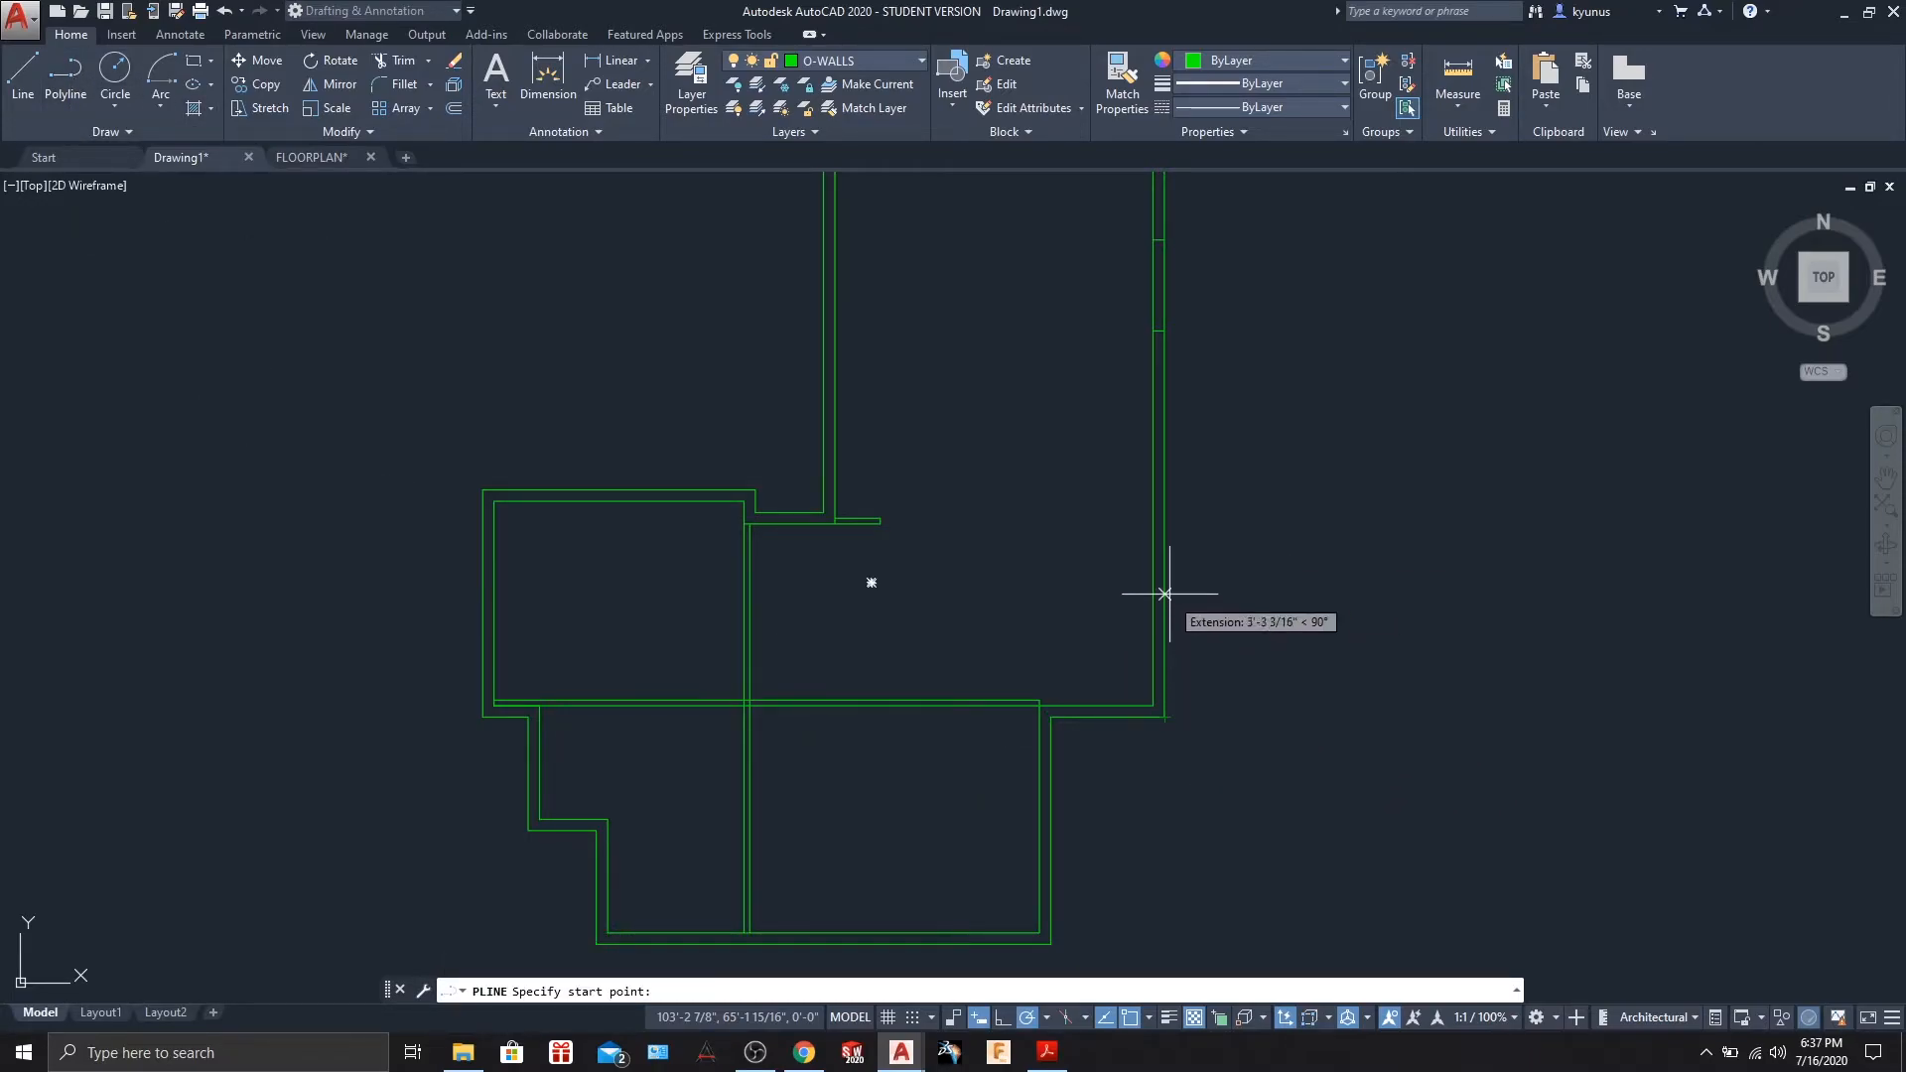
{"action": "type", "text": "4'"}
{"action": "key", "text": "Return"}
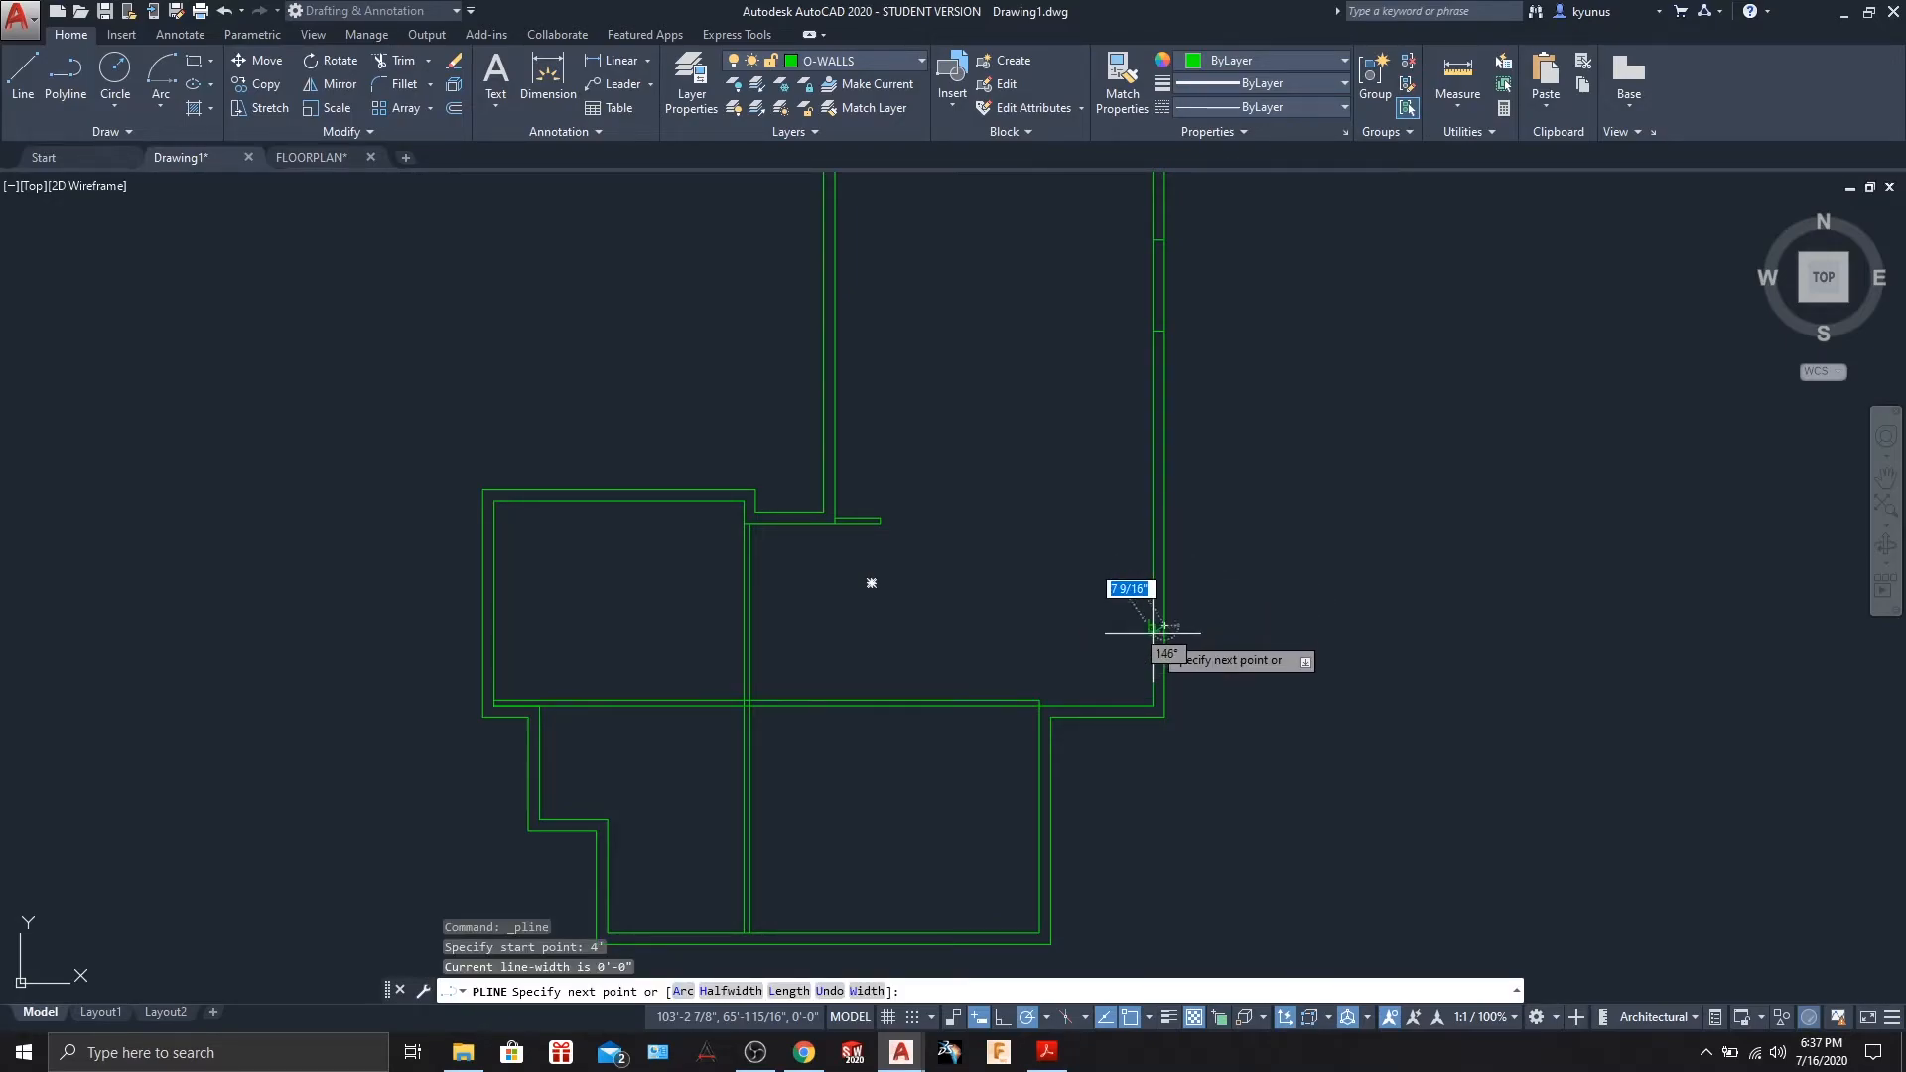
{"action": "left_click", "coordinate": [1152, 626]}
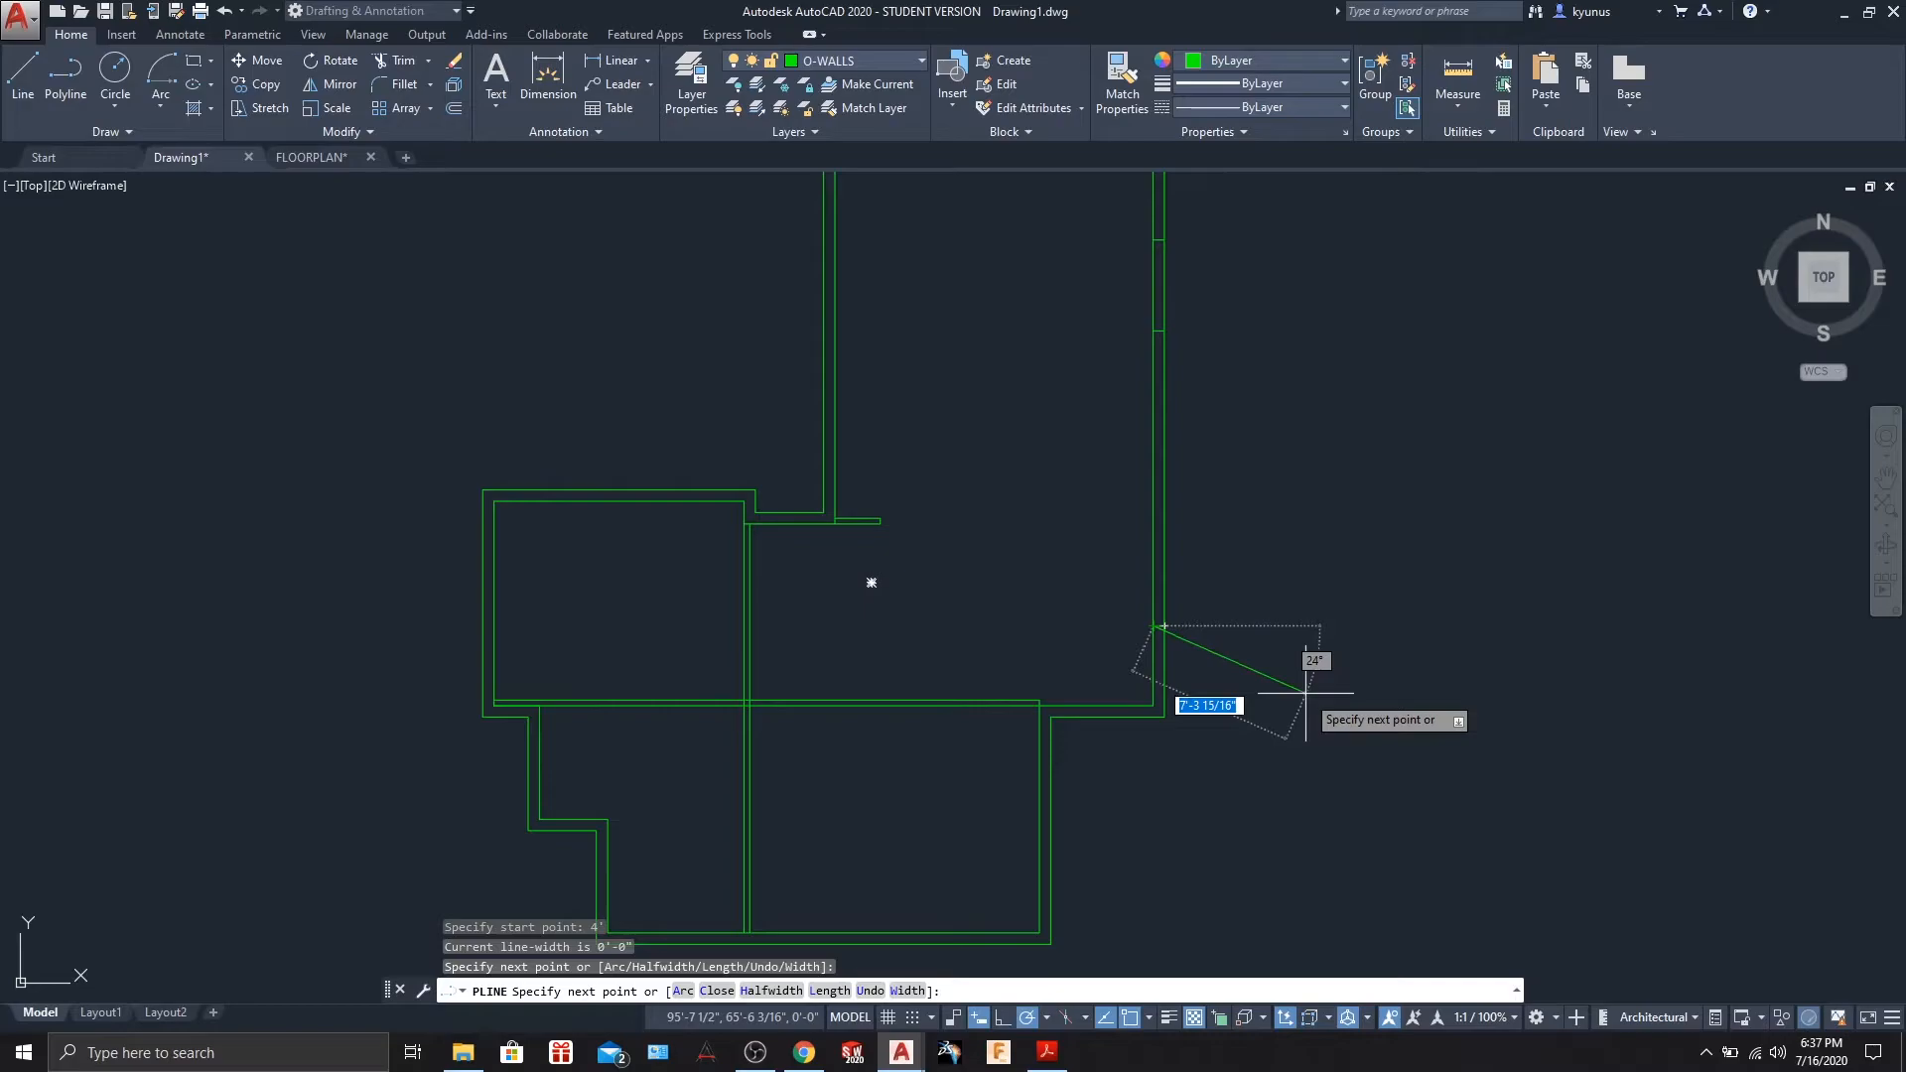
{"action": "key", "text": "Return"}
- Offset the lower marker line on the right exterior wall 4' upward
{"action": "scroll", "coordinate": [1306, 687], "scroll_direction": "up", "scroll_amount": 2}
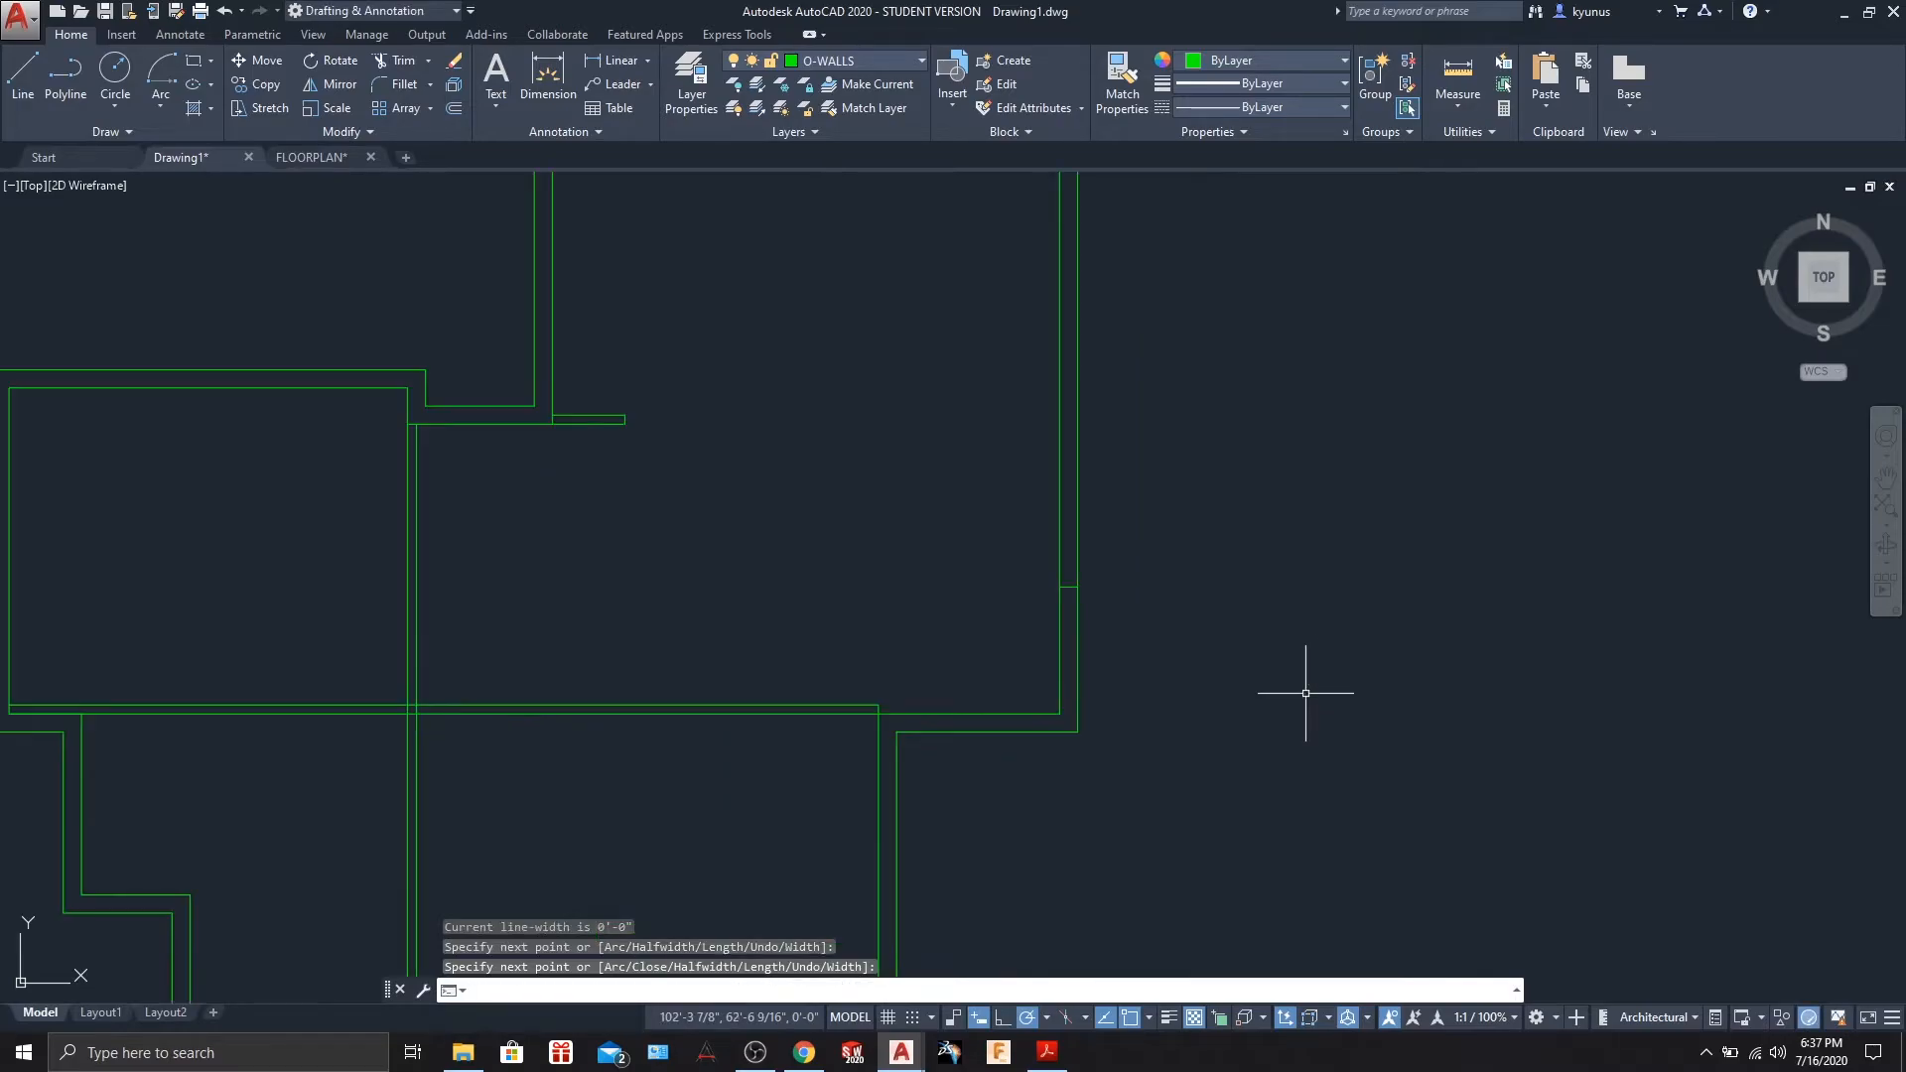
{"action": "left_click", "coordinate": [1071, 588]}
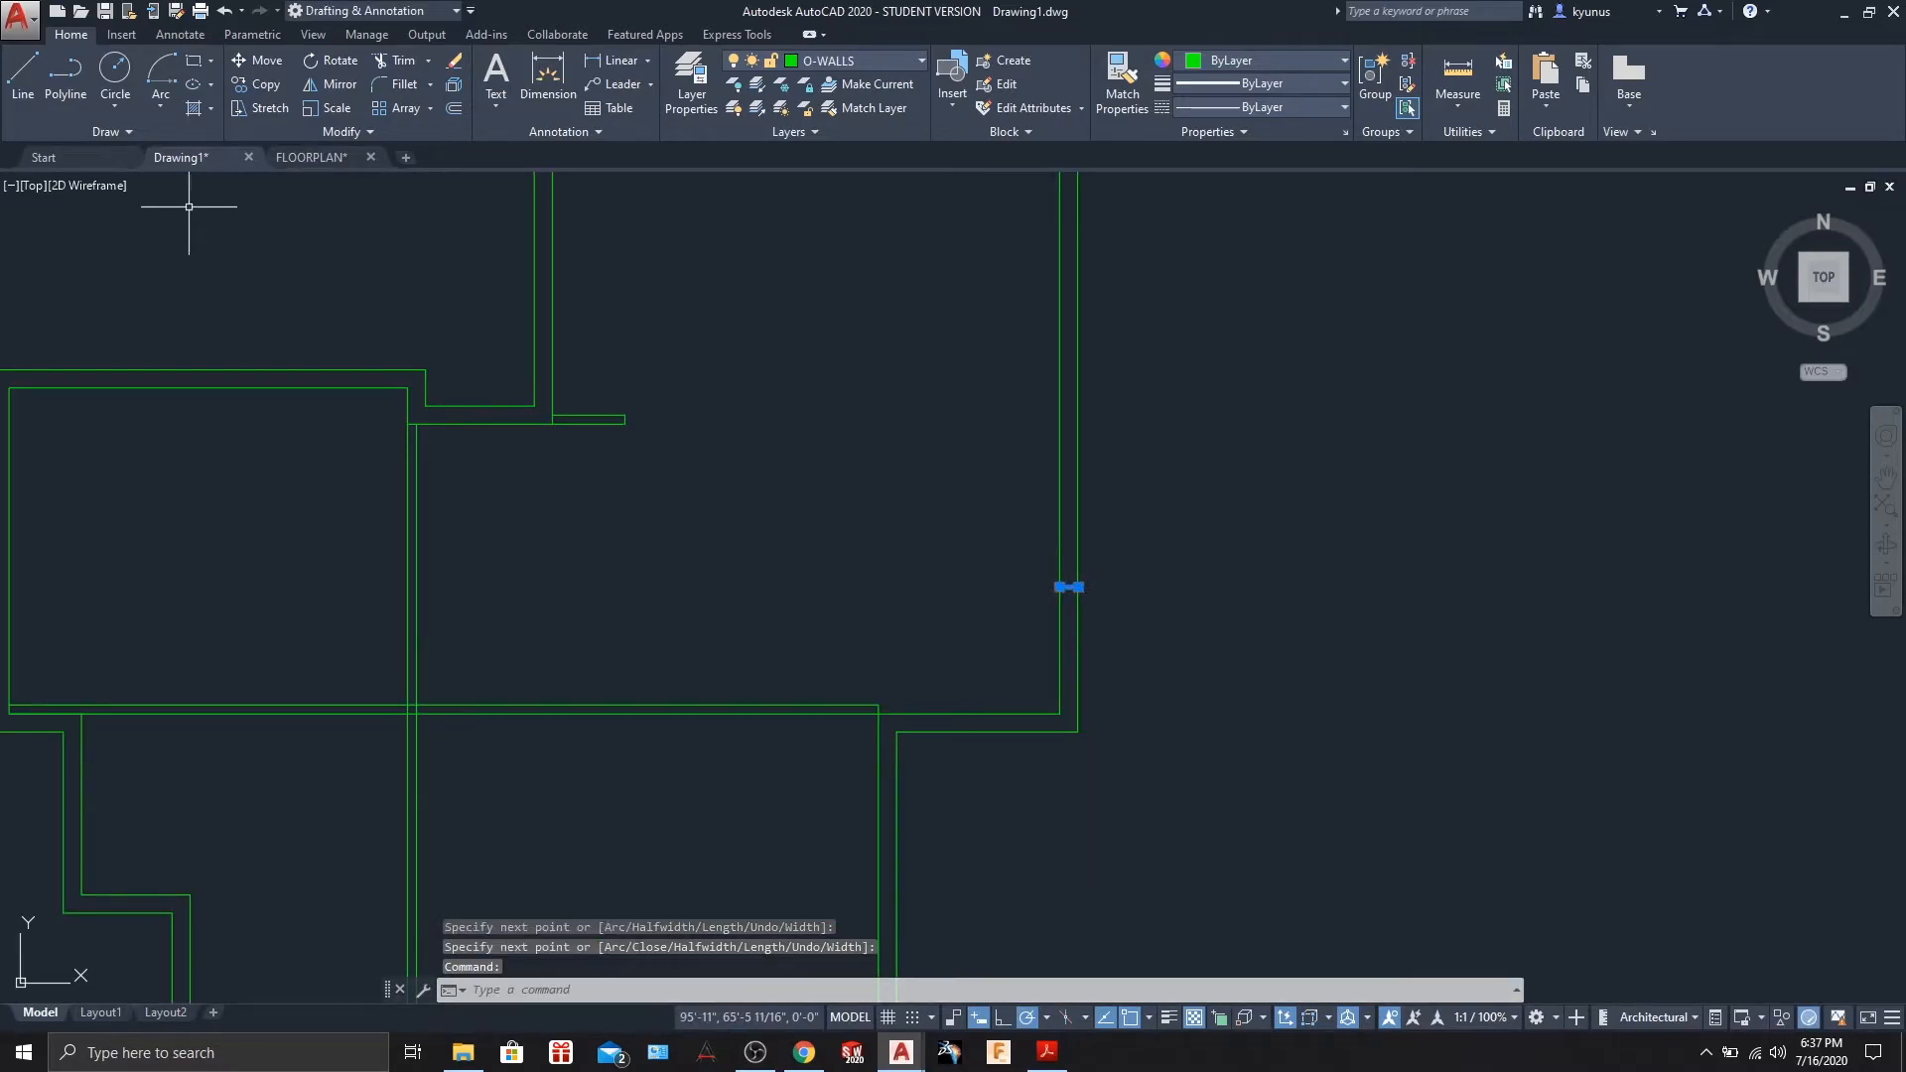
{"action": "left_click", "coordinate": [452, 107]}
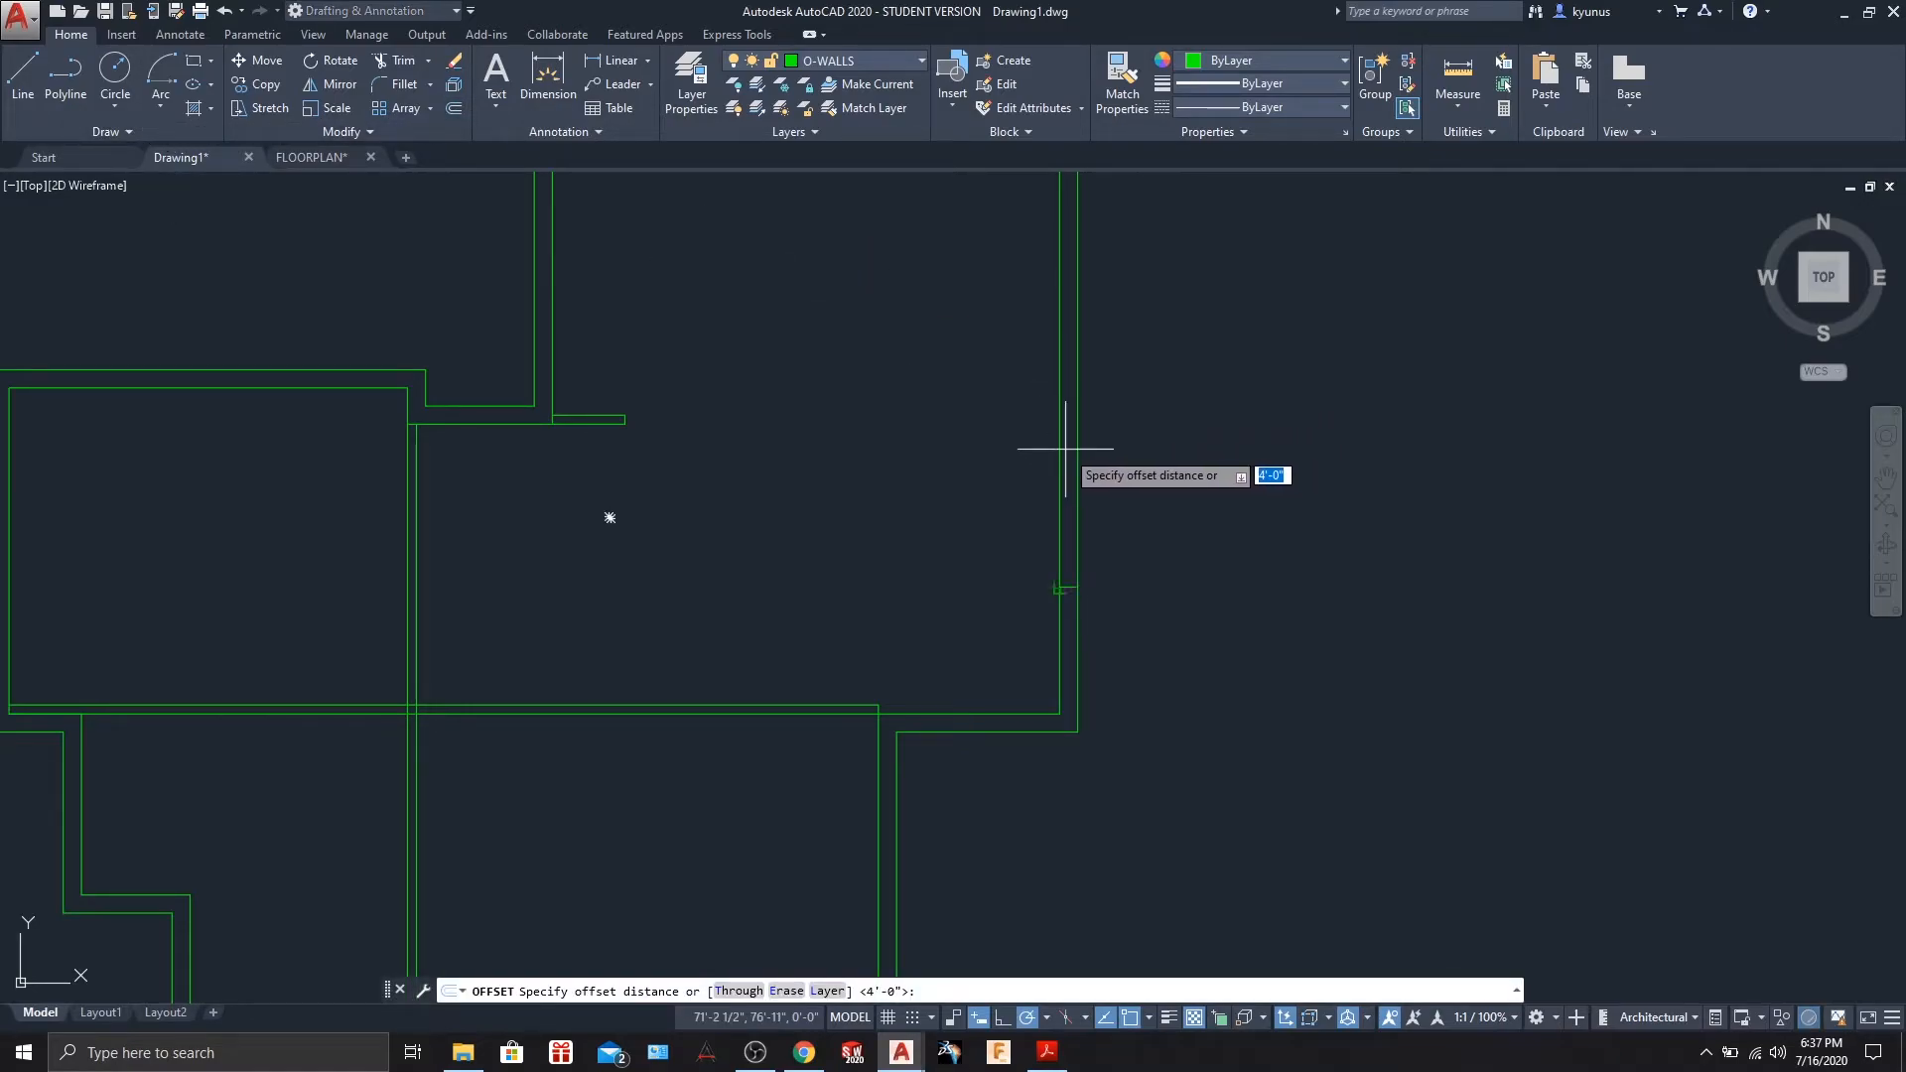
{"action": "key", "text": "Return"}
{"action": "left_click", "coordinate": [1071, 536]}
{"action": "type", "text": "4'"}
{"action": "key", "text": "Return"}
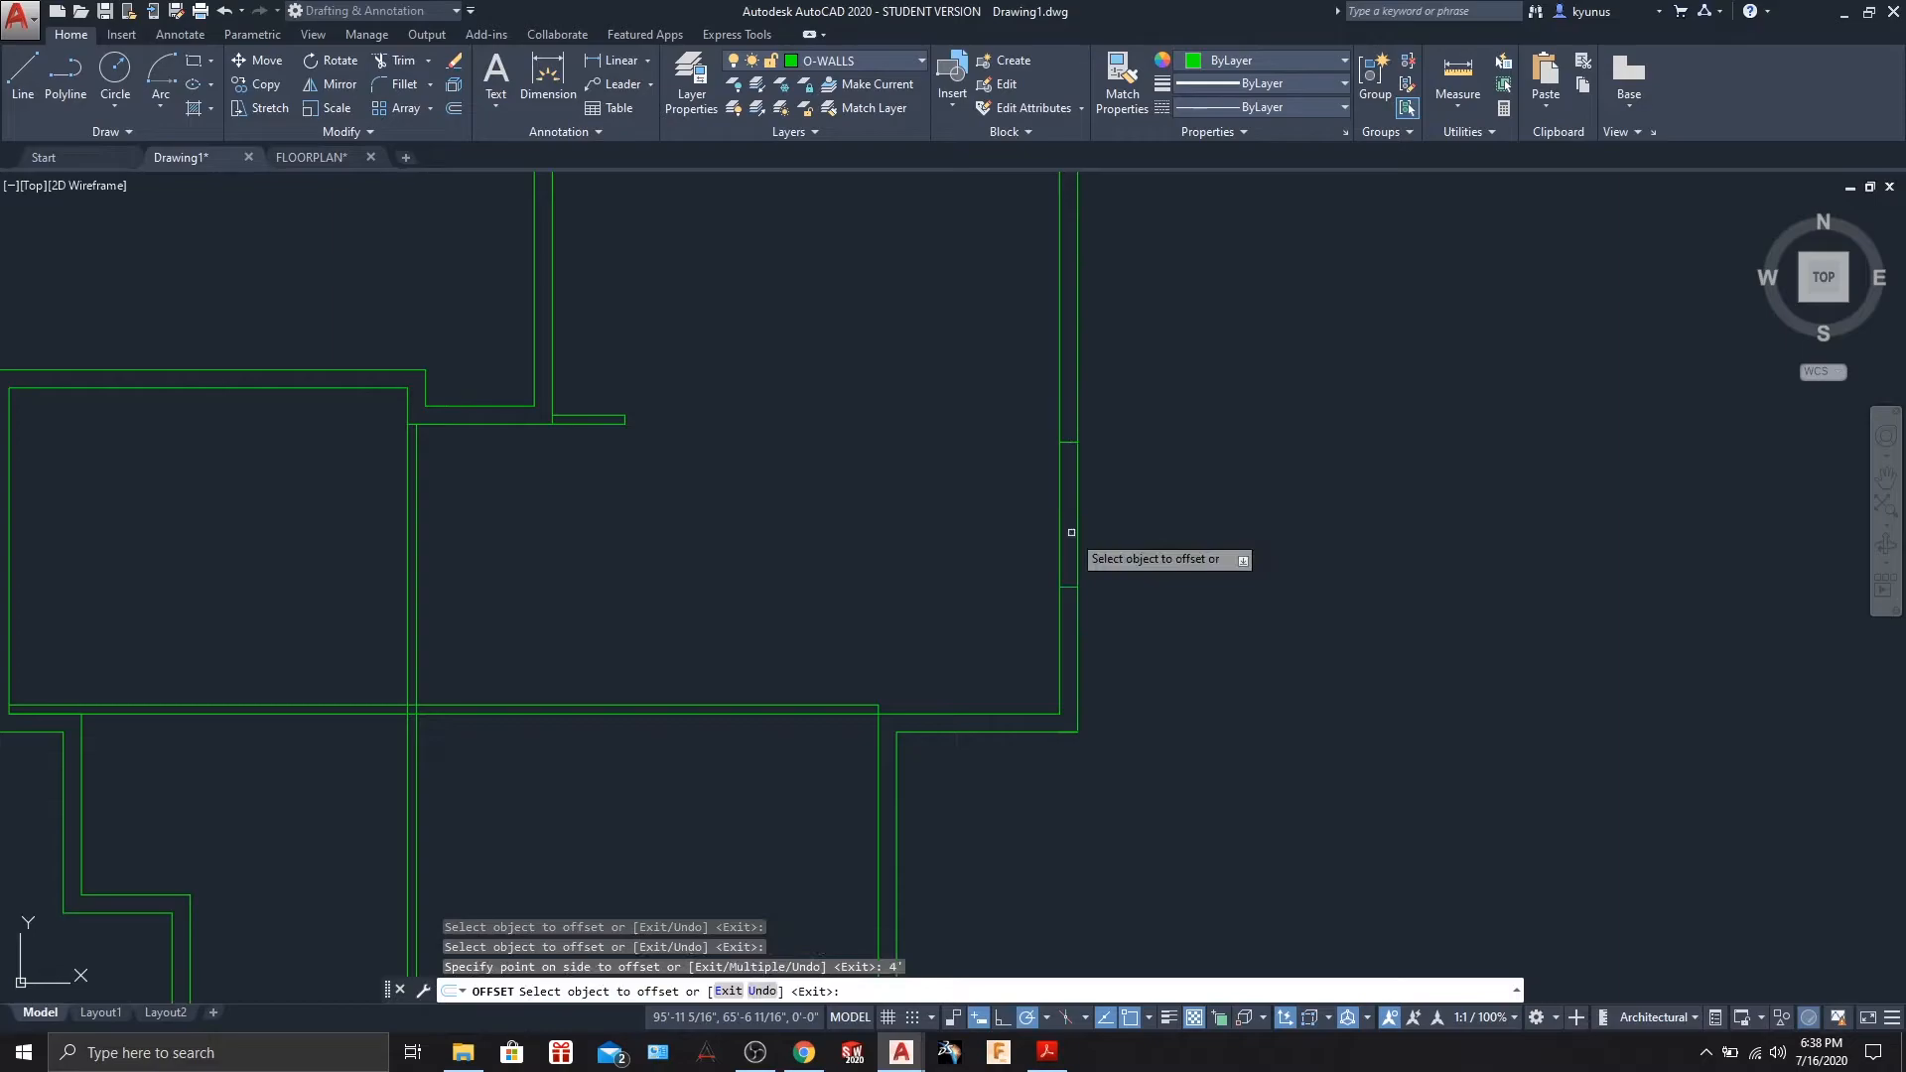
{"action": "scroll", "coordinate": [1201, 491], "scroll_direction": "down", "scroll_amount": 2}
{"action": "key", "text": "Escape"}
- Draw a polyline across the thickness of the lower room's right exterior wall at the wall's midpoint
{"action": "middle_click_drag", "start_coordinate": [1198, 479], "coordinate": [1190, 606]}
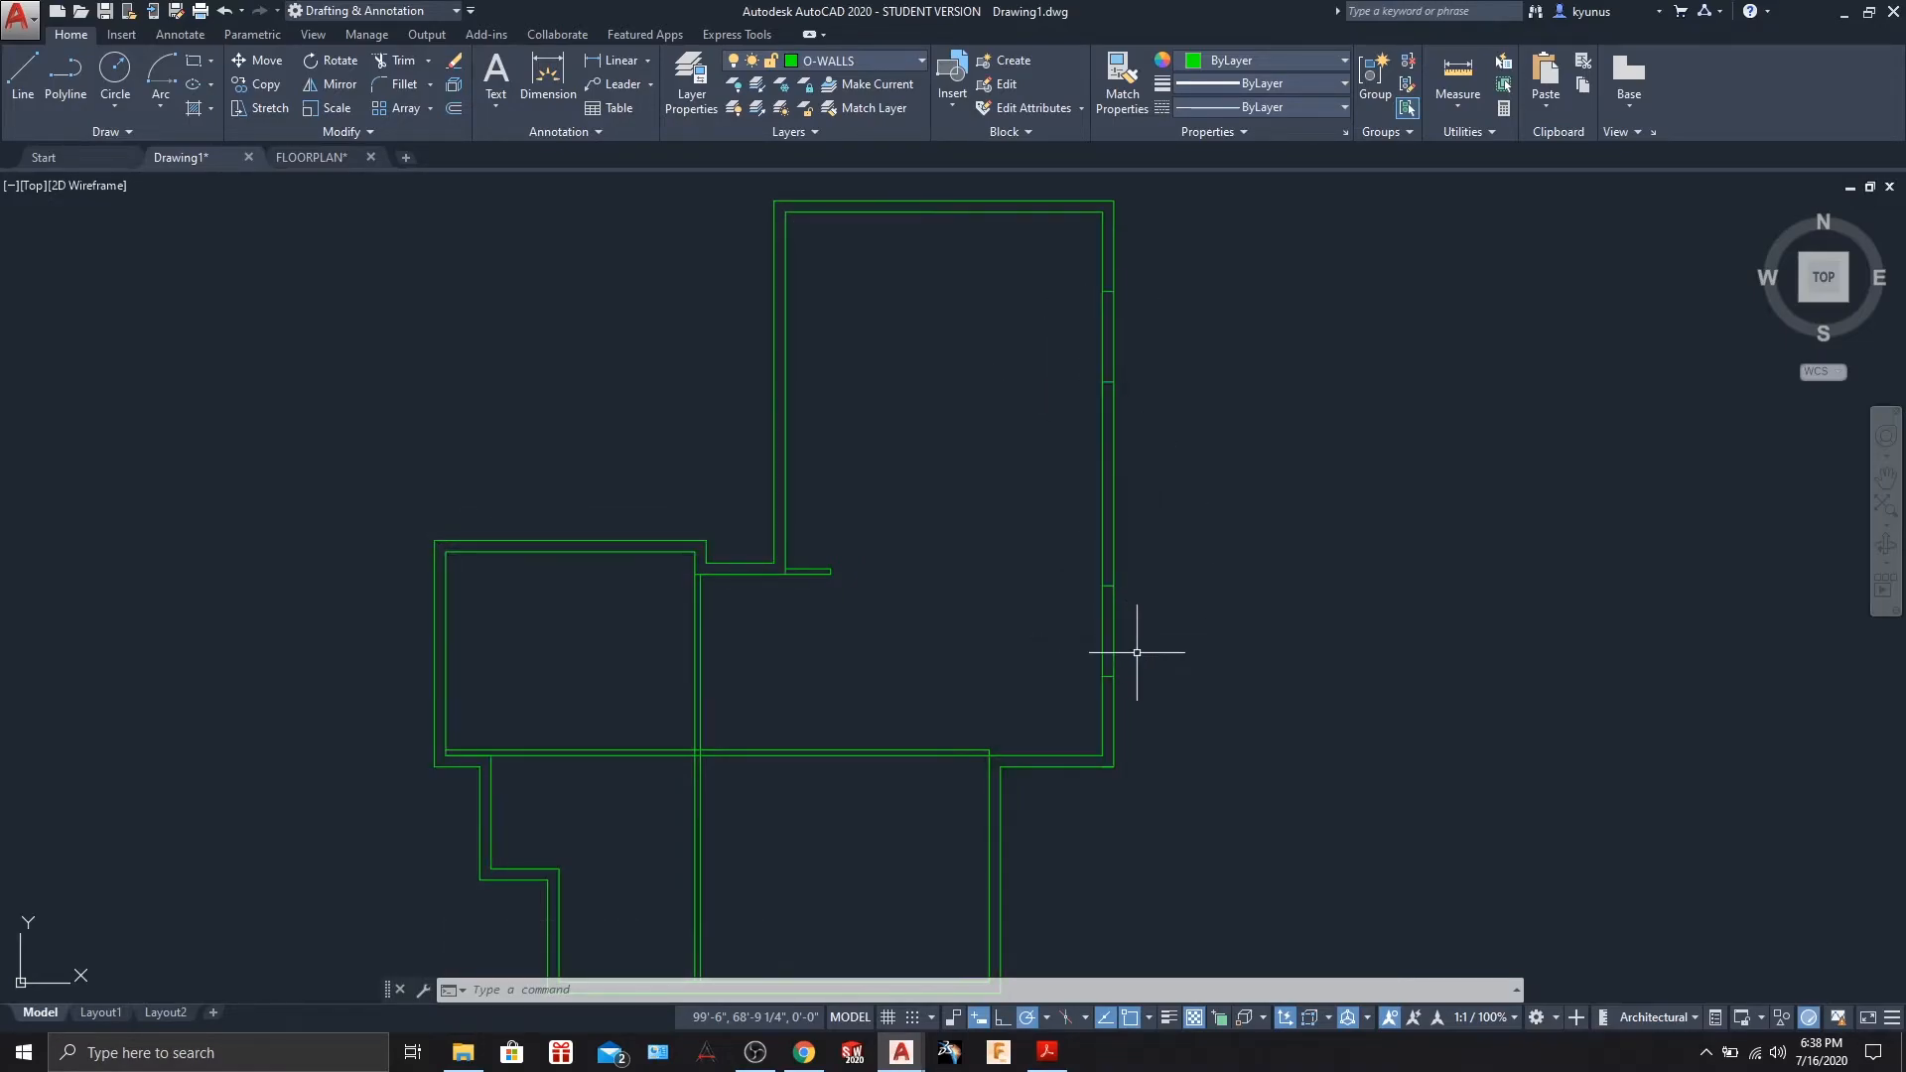
{"action": "middle_click_drag", "start_coordinate": [1212, 885], "coordinate": [1162, 625]}
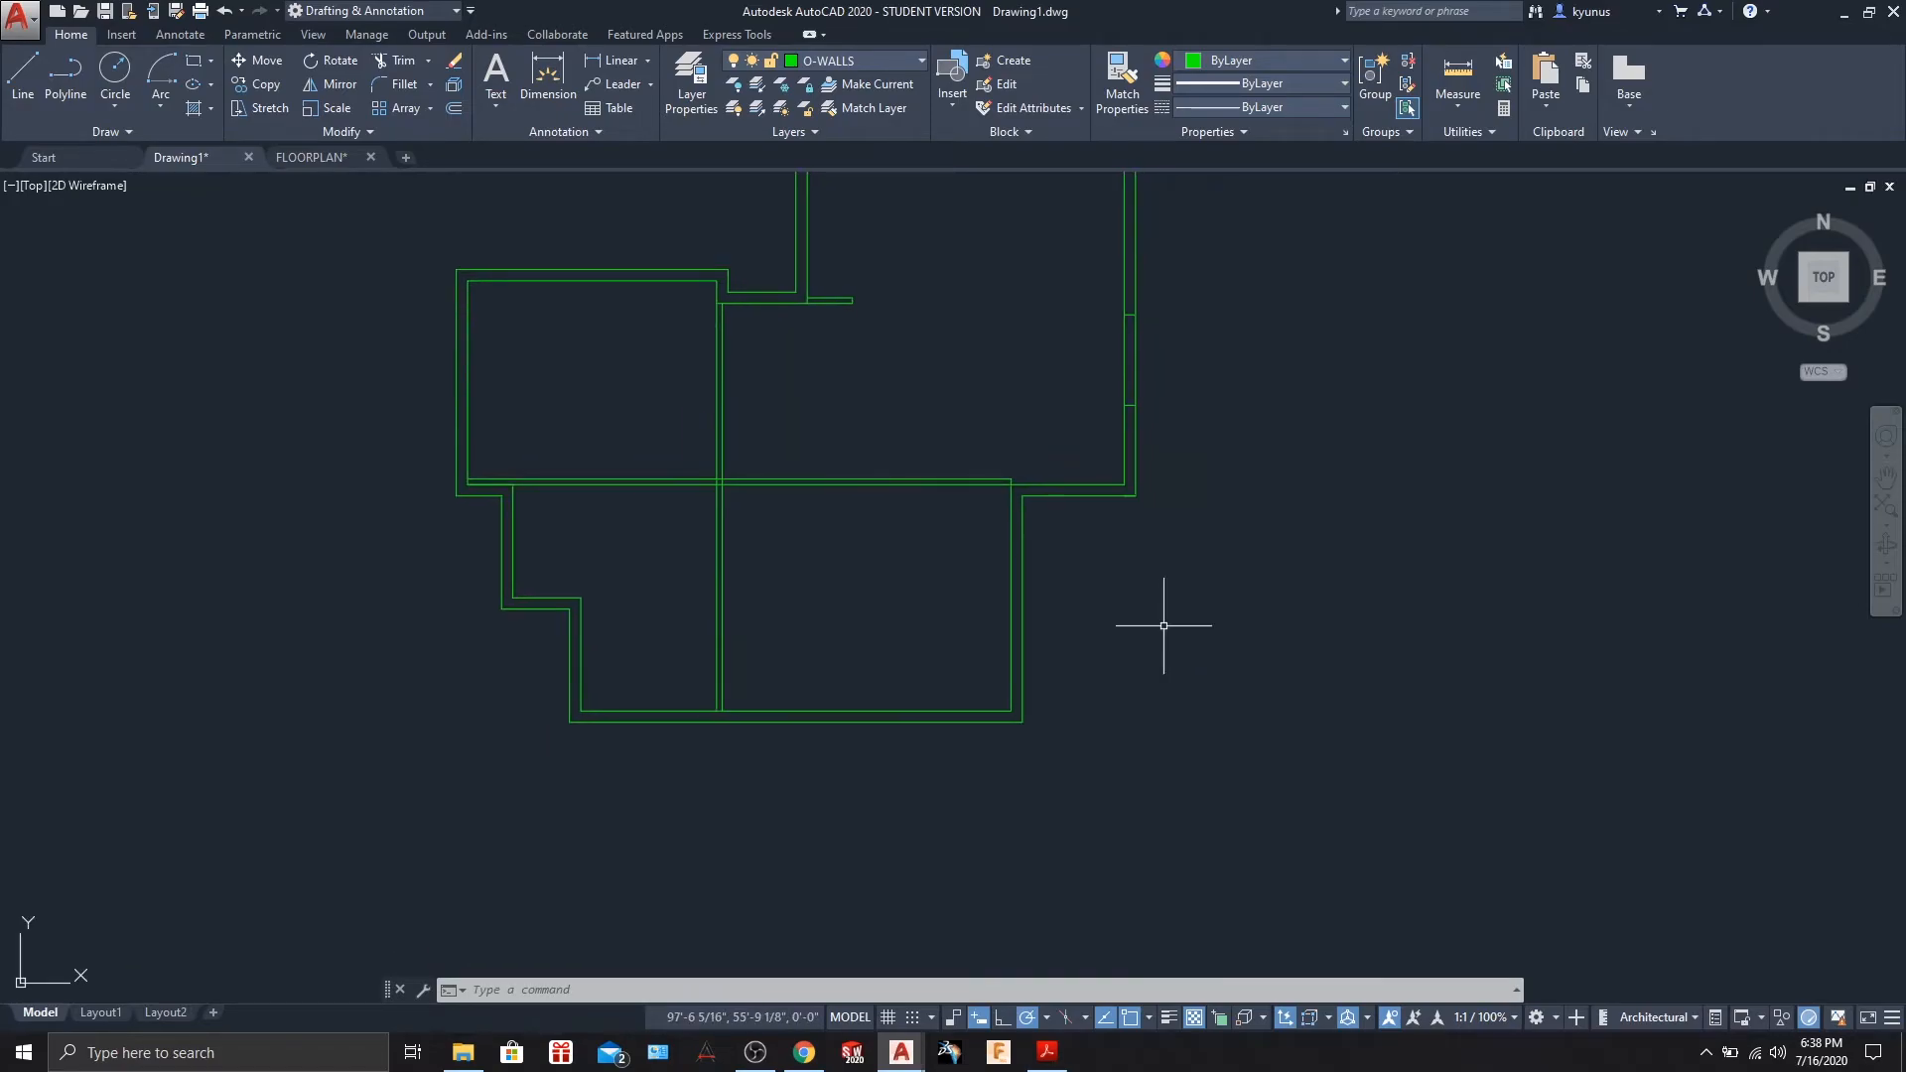
{"action": "left_click", "coordinate": [88, 104]}
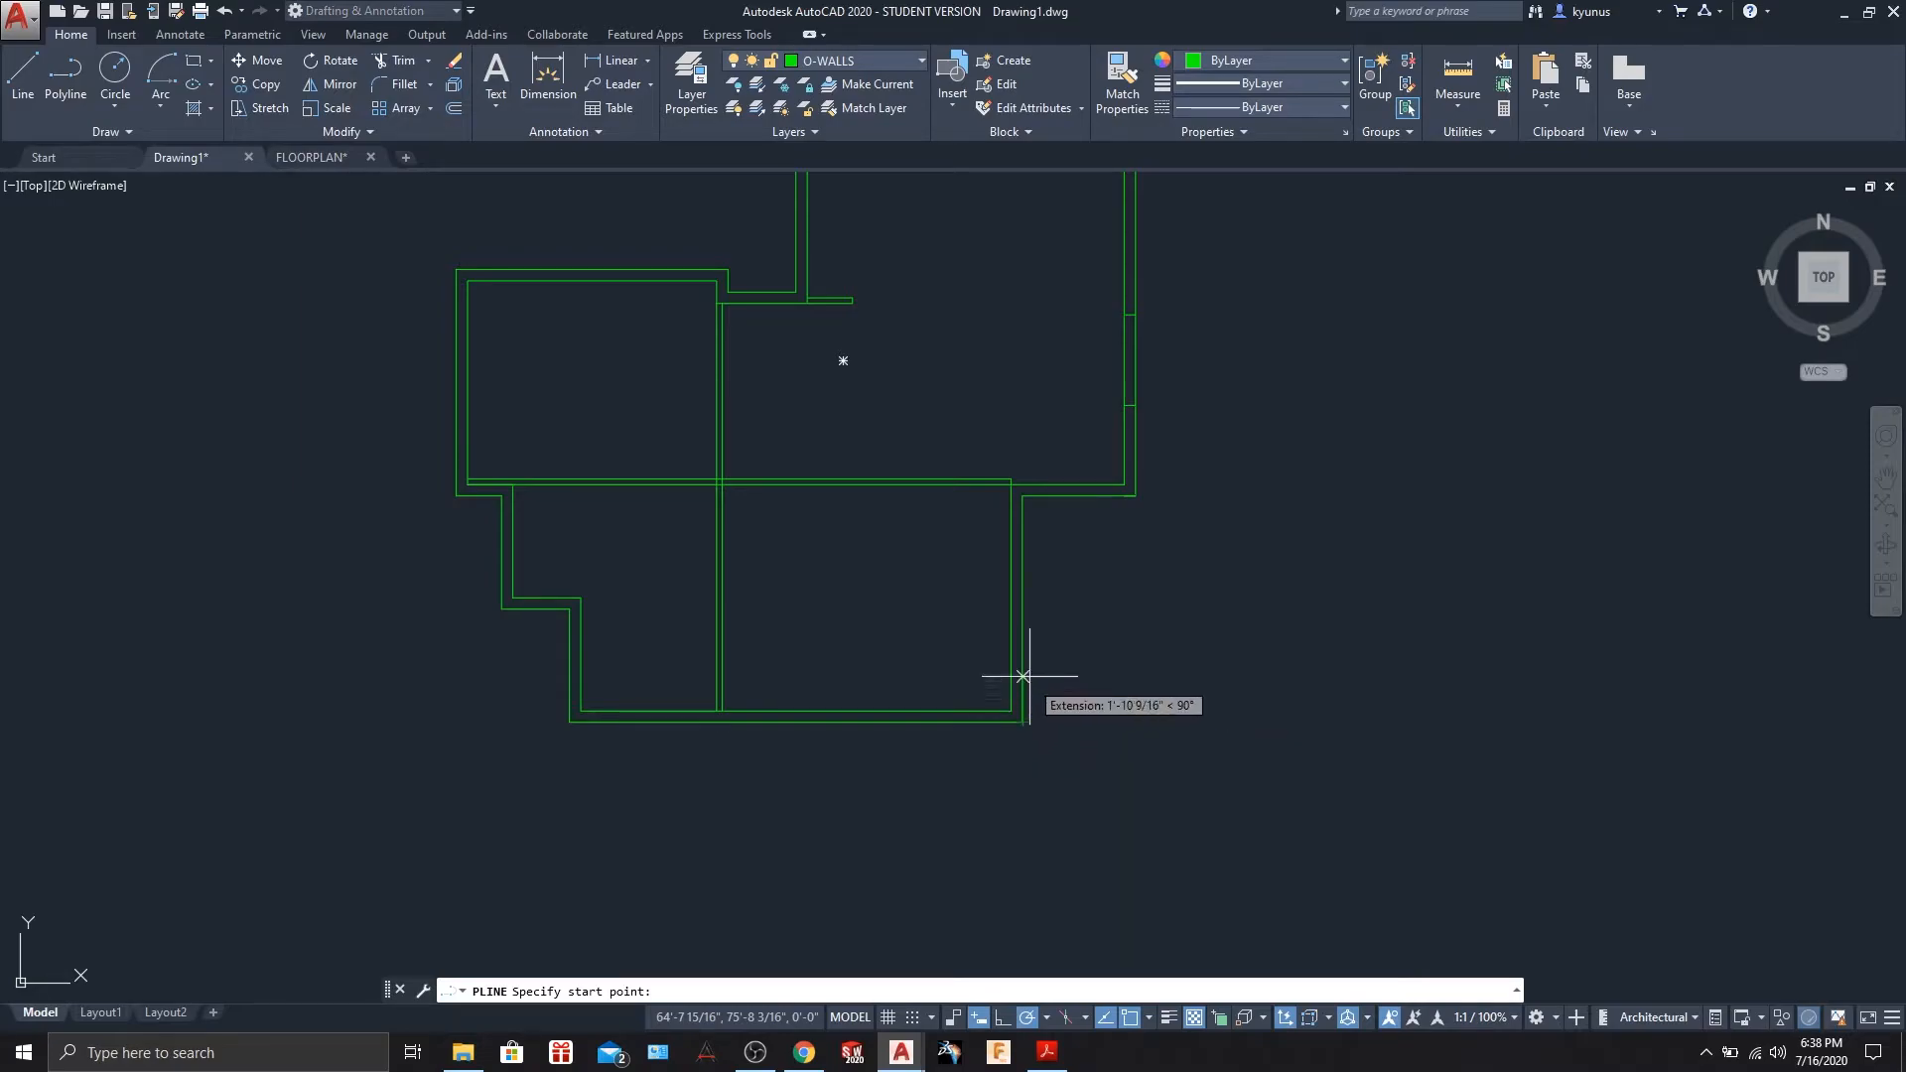
{"action": "key", "text": "Escape"}
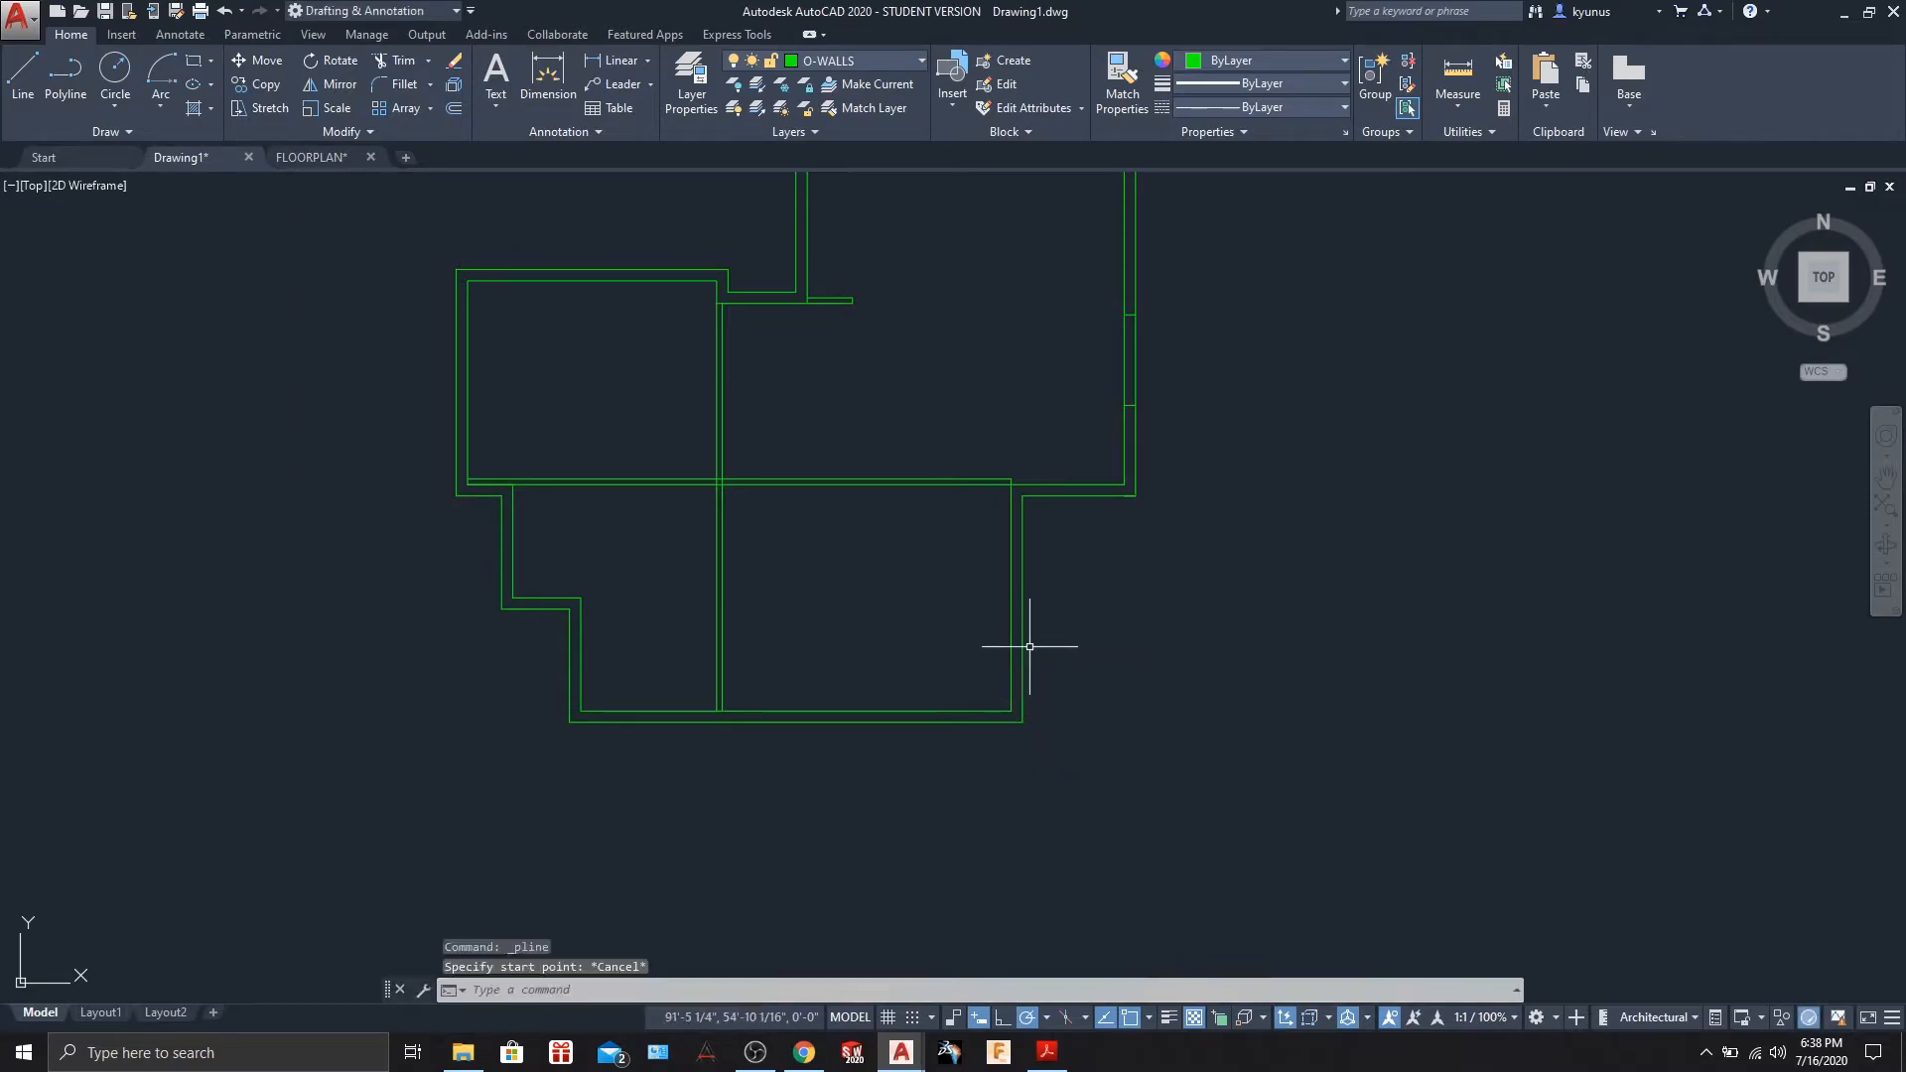
{"action": "left_click", "coordinate": [65, 74]}
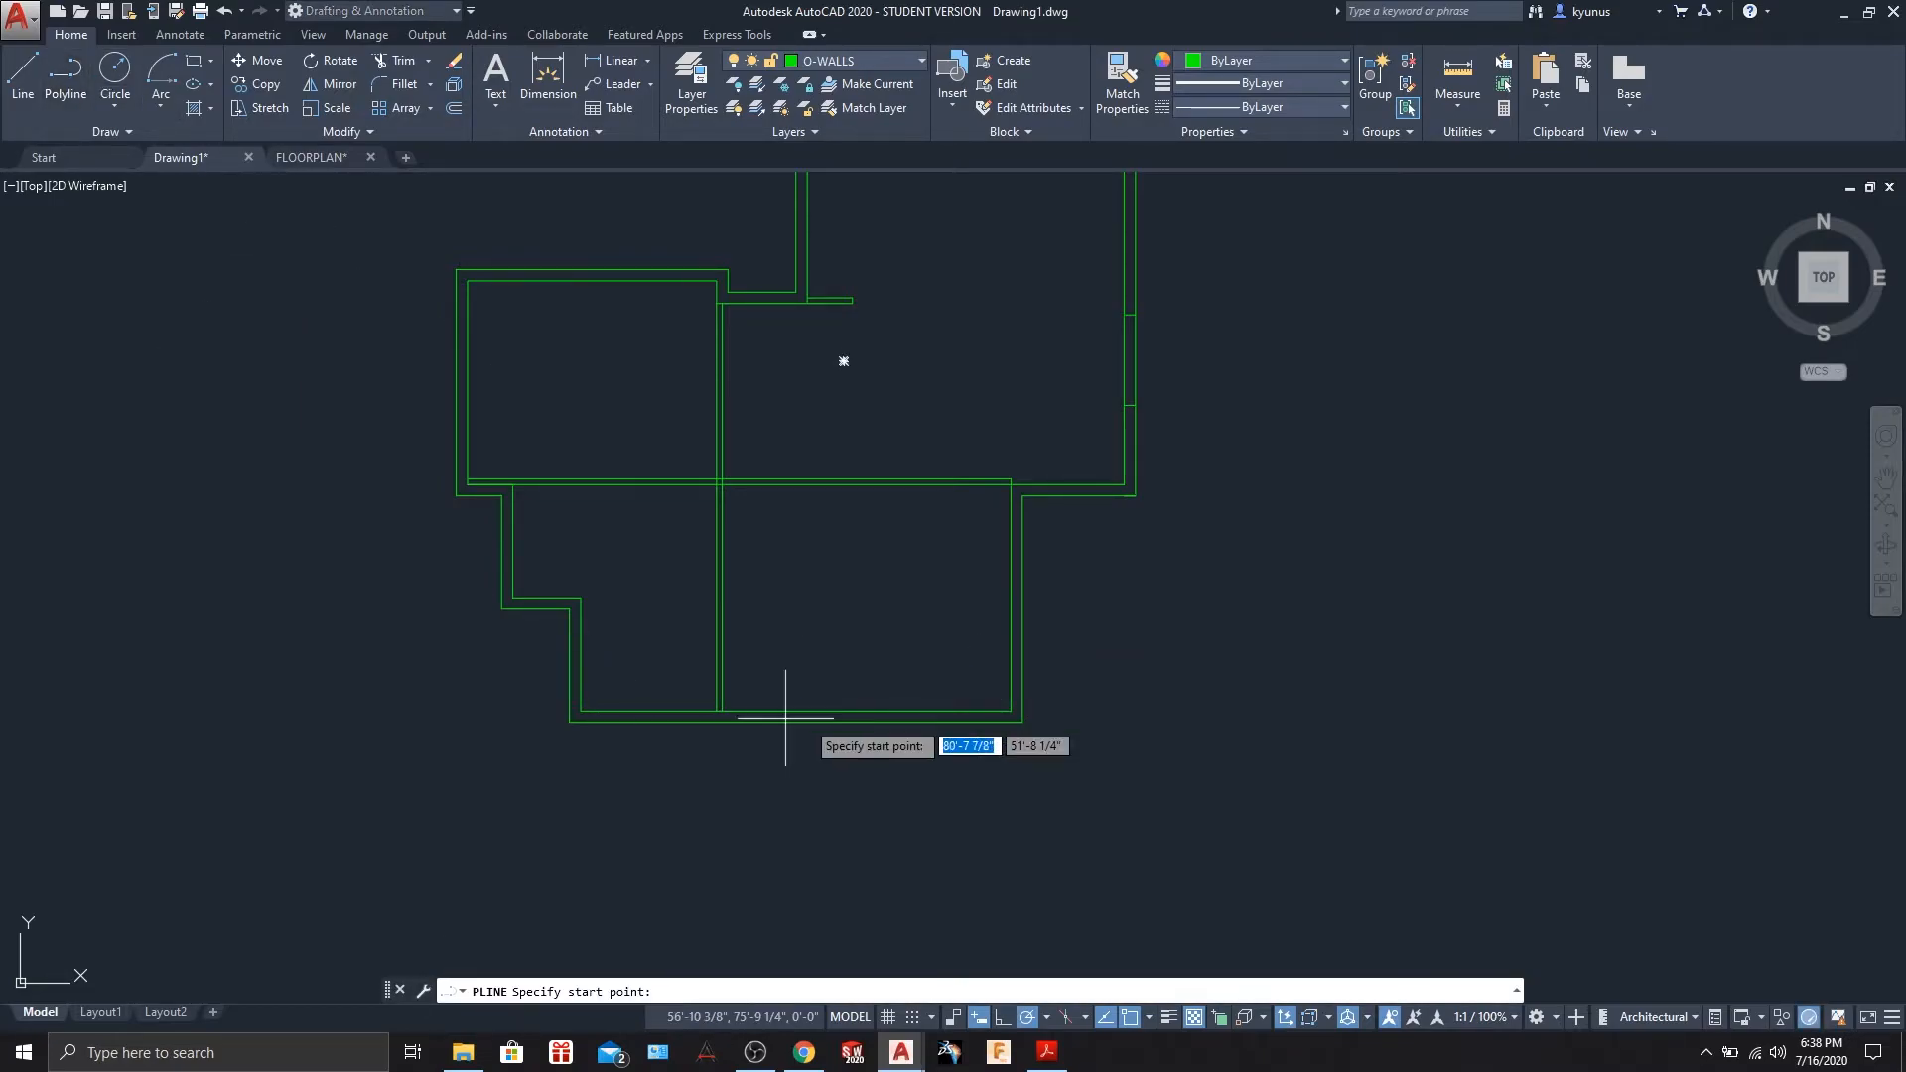
{"action": "left_click", "coordinate": [1010, 609]}
{"action": "left_click", "coordinate": [1010, 609]}
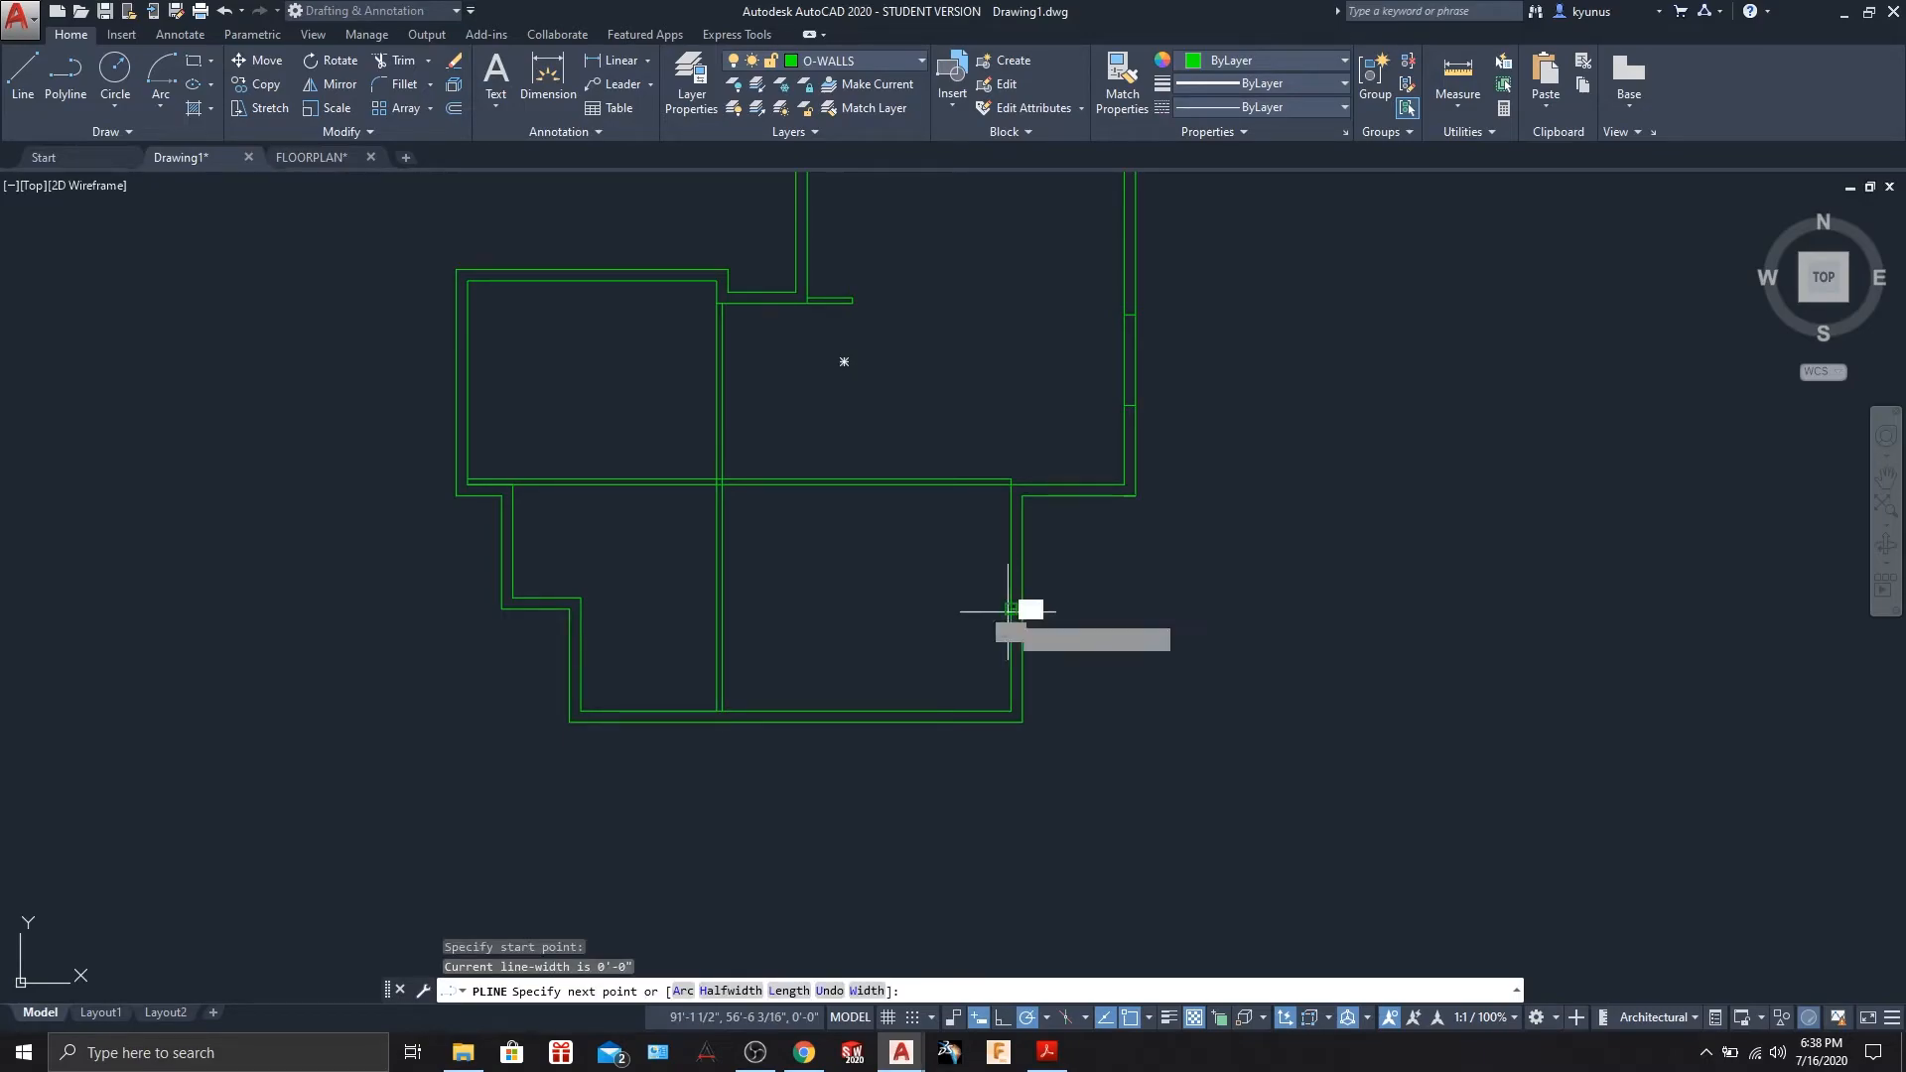
{"action": "key", "text": "Return"}
- Offset the midpoint line on the lower room's right wall 2' both upward and downward, and erase the original midpoint line
{"action": "scroll", "coordinate": [1162, 592], "scroll_direction": "up", "scroll_amount": 4}
{"action": "middle_click_drag", "start_coordinate": [992, 695], "coordinate": [1150, 613]}
{"action": "left_click", "coordinate": [453, 108]}
{"action": "left_click", "coordinate": [926, 569]}
{"action": "type", "text": "2'"}
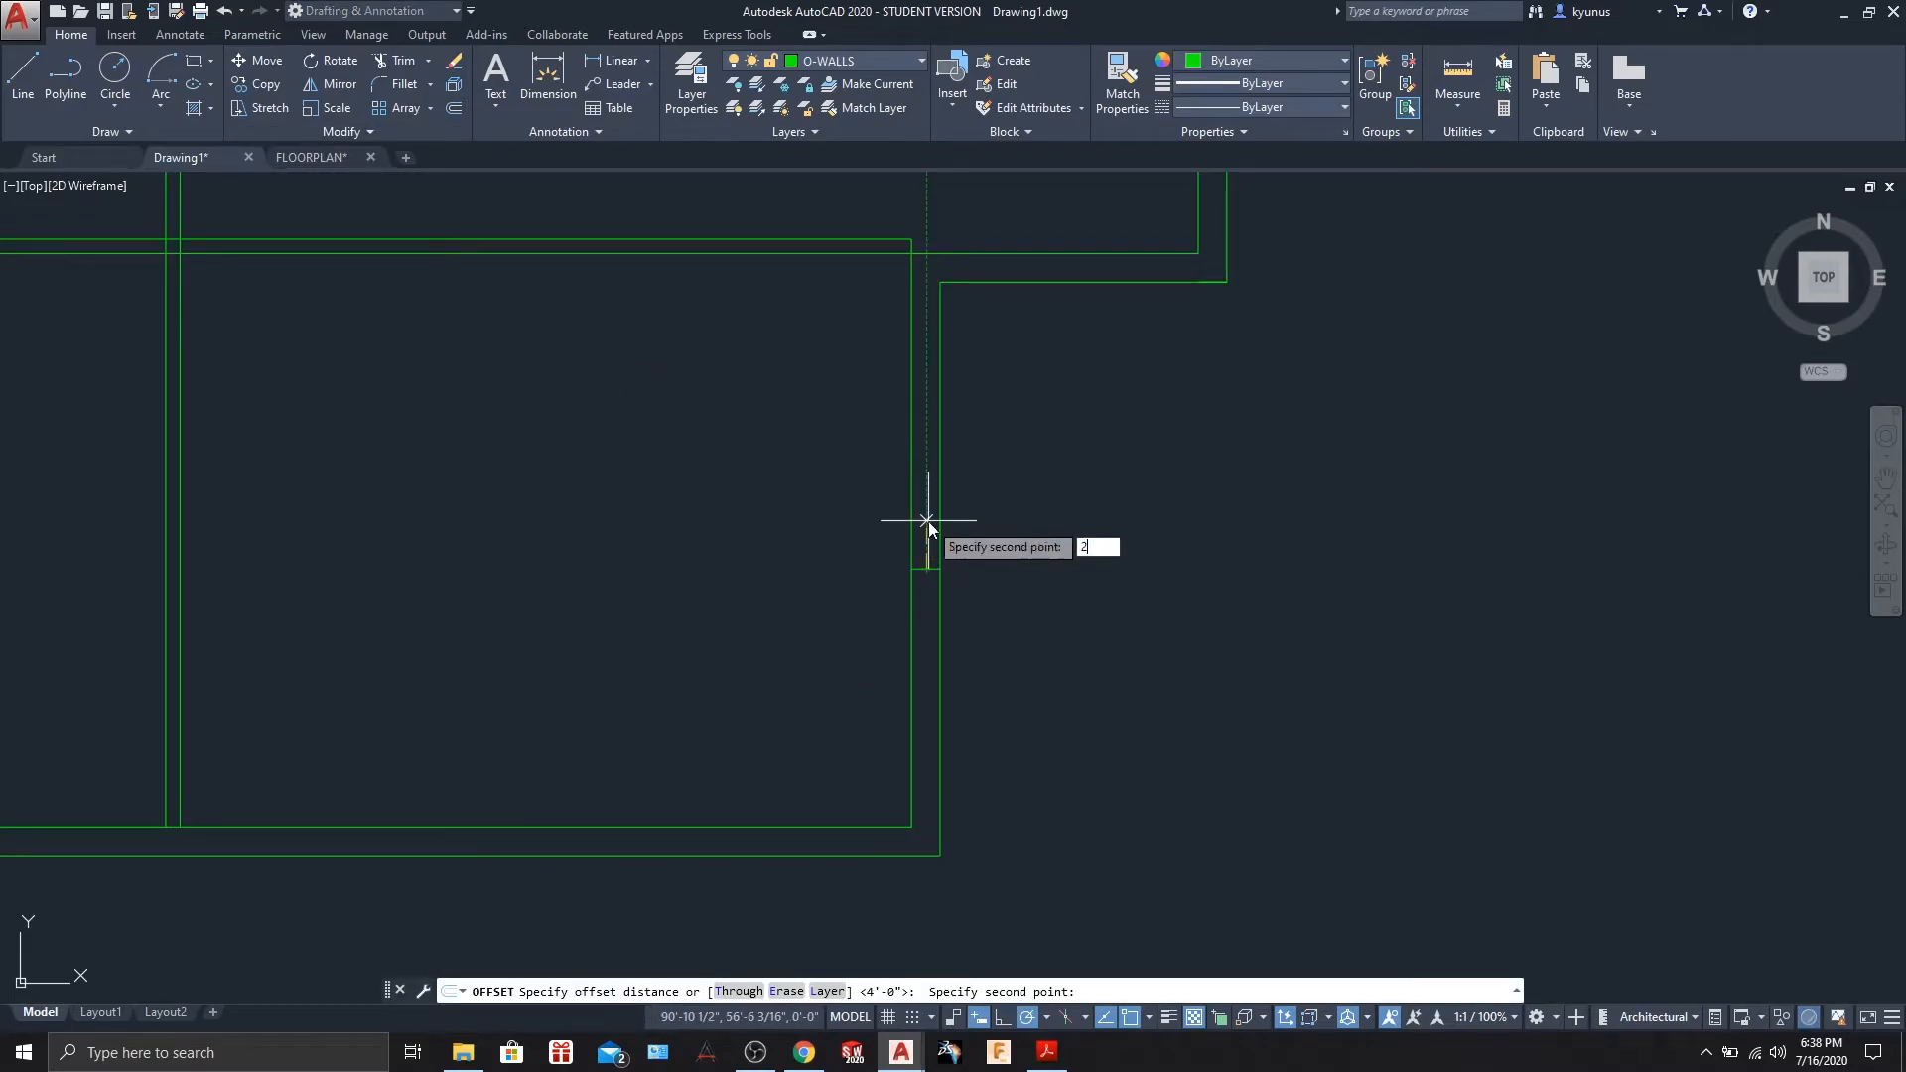
{"action": "key", "text": "Return"}
{"action": "left_click", "coordinate": [929, 565]}
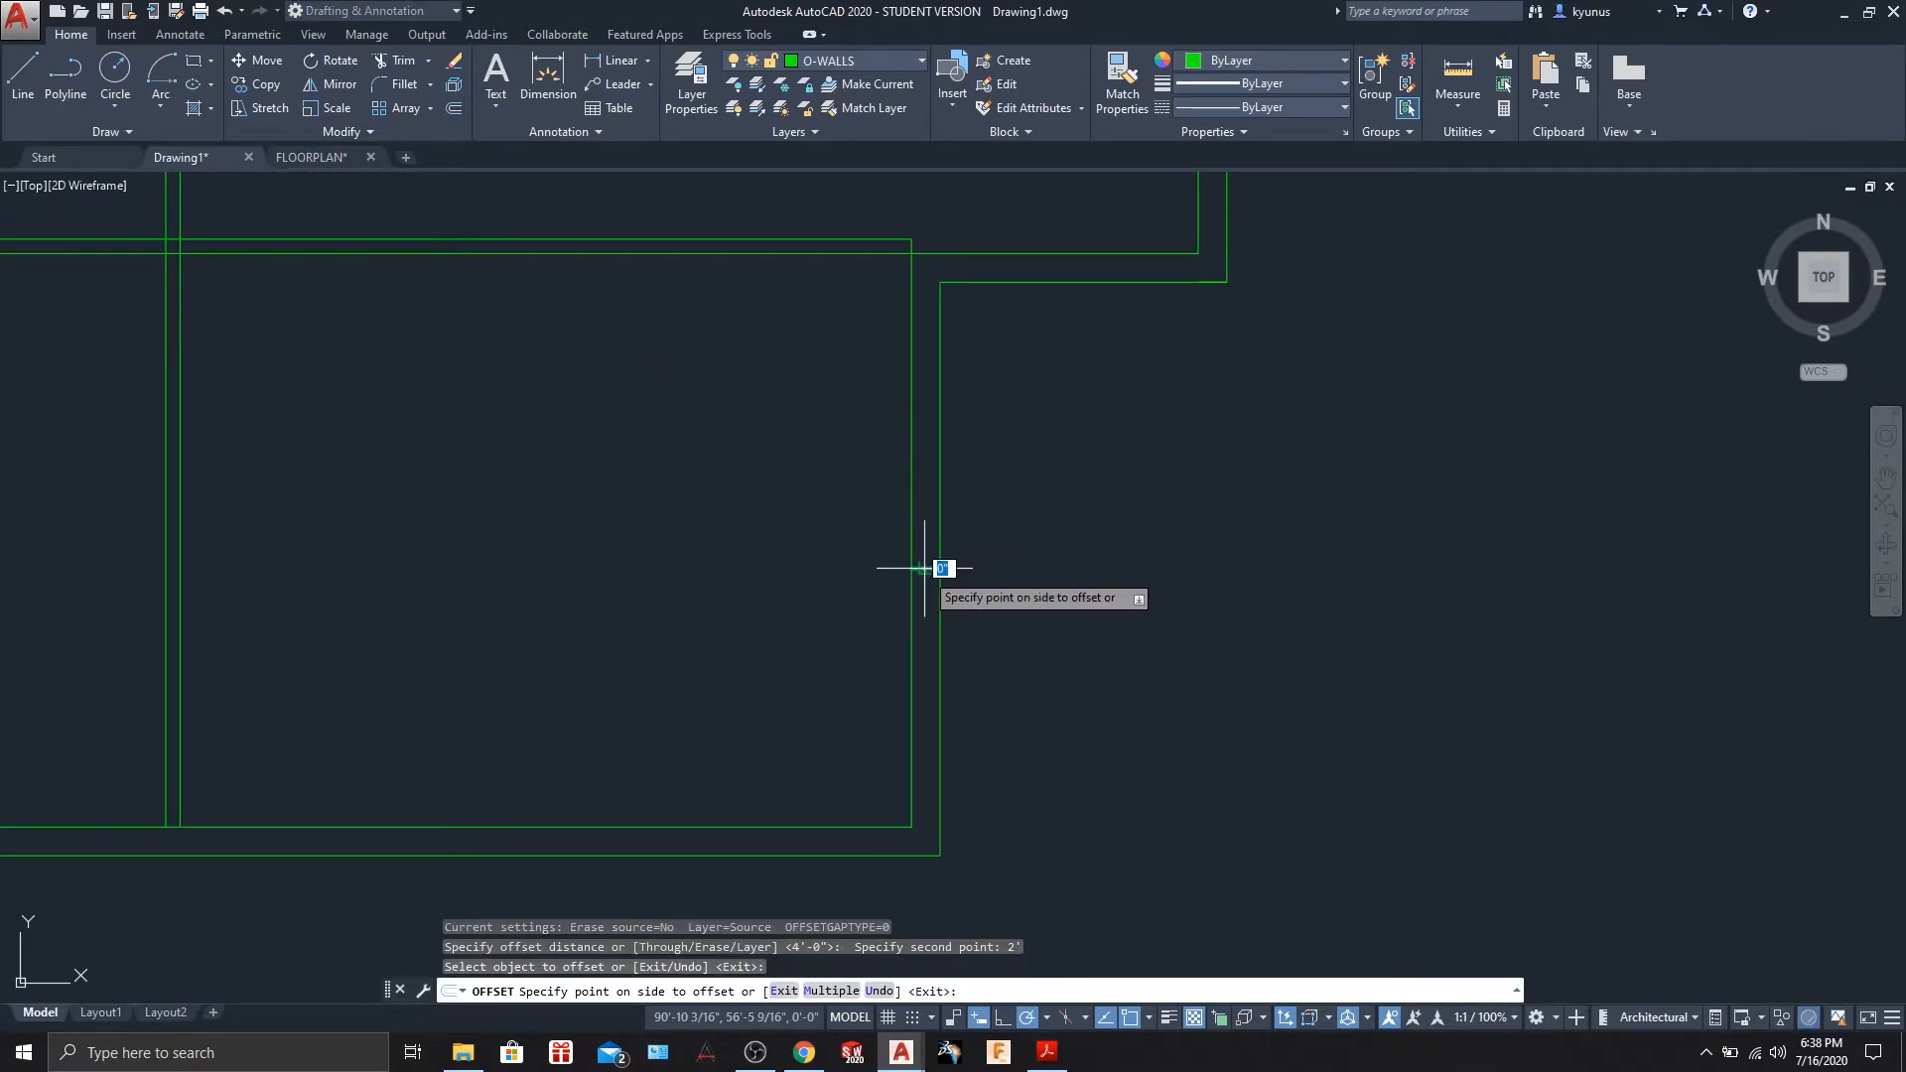
{"action": "left_click", "coordinate": [923, 492]}
{"action": "left_click", "coordinate": [929, 568]}
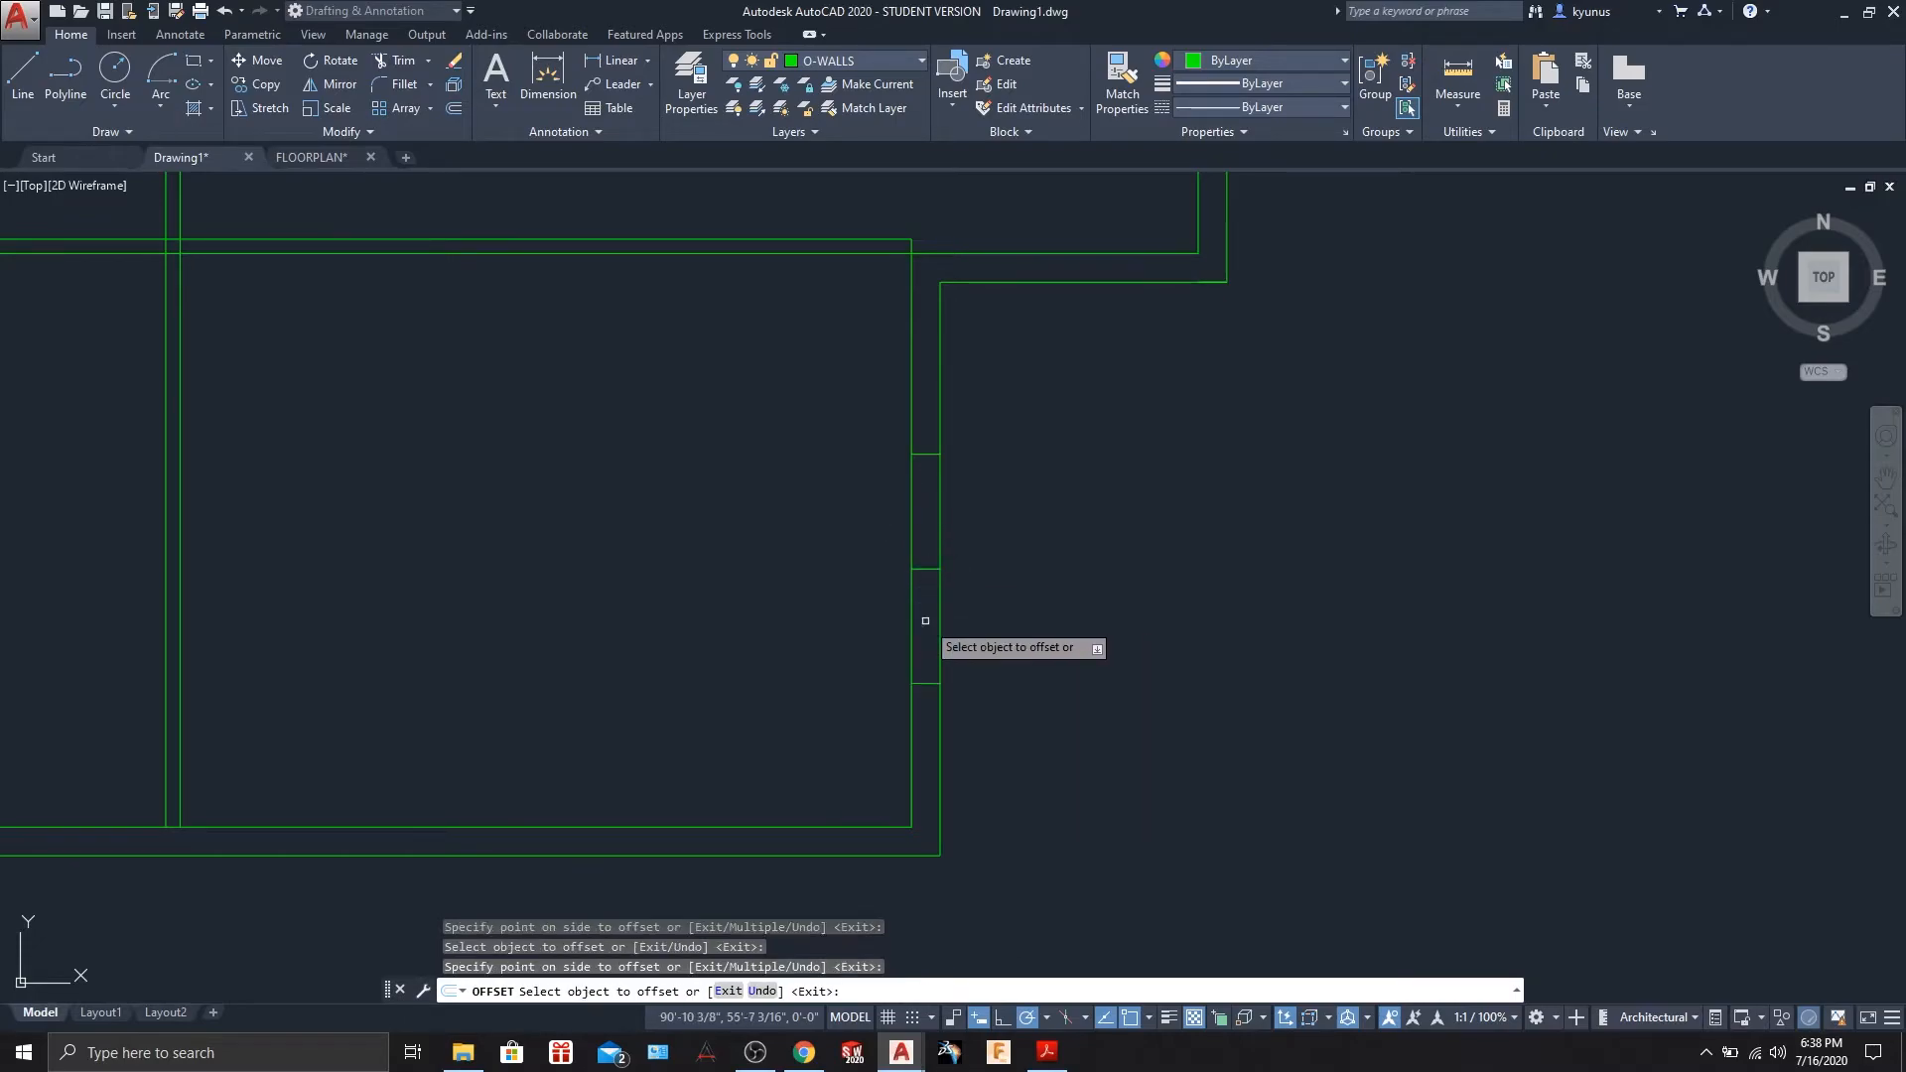
{"action": "left_click", "coordinate": [1206, 603]}
{"action": "key", "text": "Escape"}
{"action": "left_click", "coordinate": [931, 568]}
{"action": "key", "text": "Delete"}
- Draw a polyline across the thickness of the short horizontal exterior wall between the two right walls, at its midpoint
{"action": "scroll", "coordinate": [1219, 579], "scroll_direction": "down", "scroll_amount": 2}
{"action": "scroll", "coordinate": [1235, 647], "scroll_direction": "up", "scroll_amount": 1}
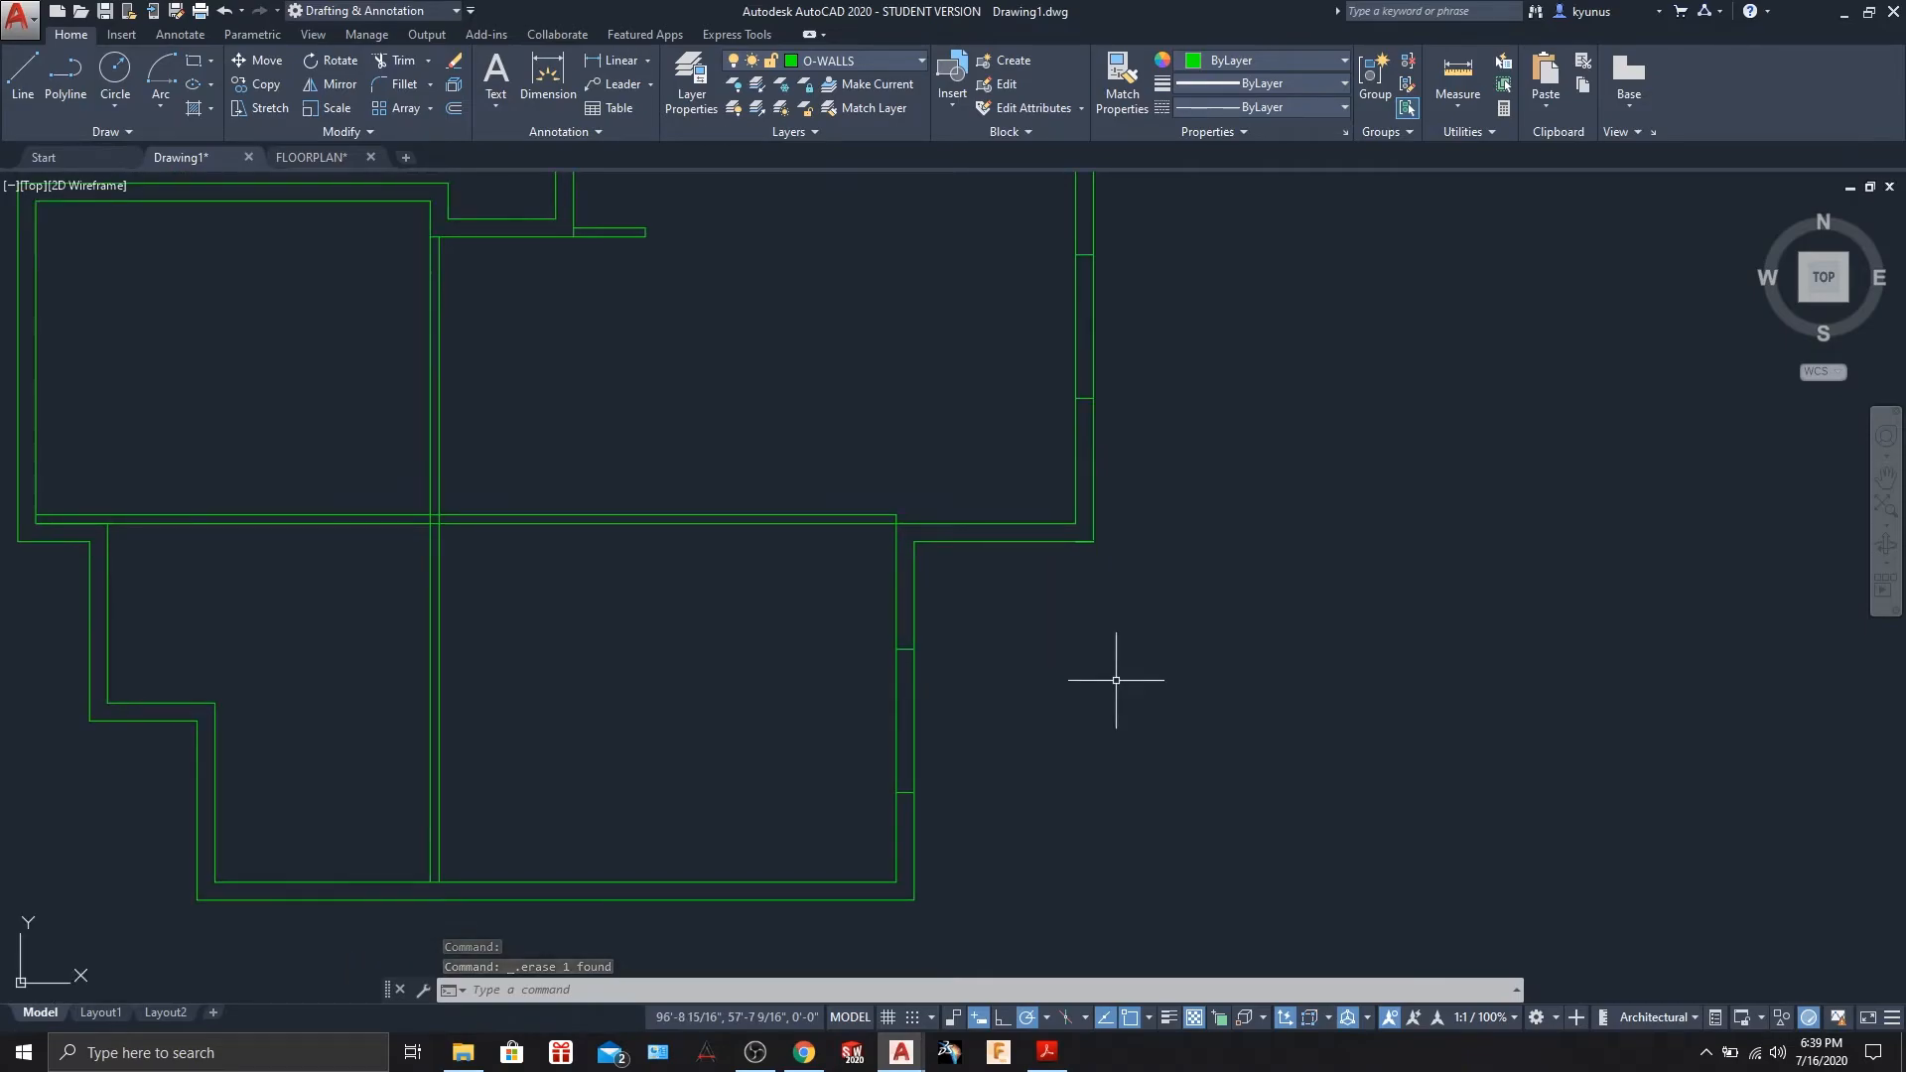
{"action": "type", "text": "pl"}
{"action": "key", "text": "Return"}
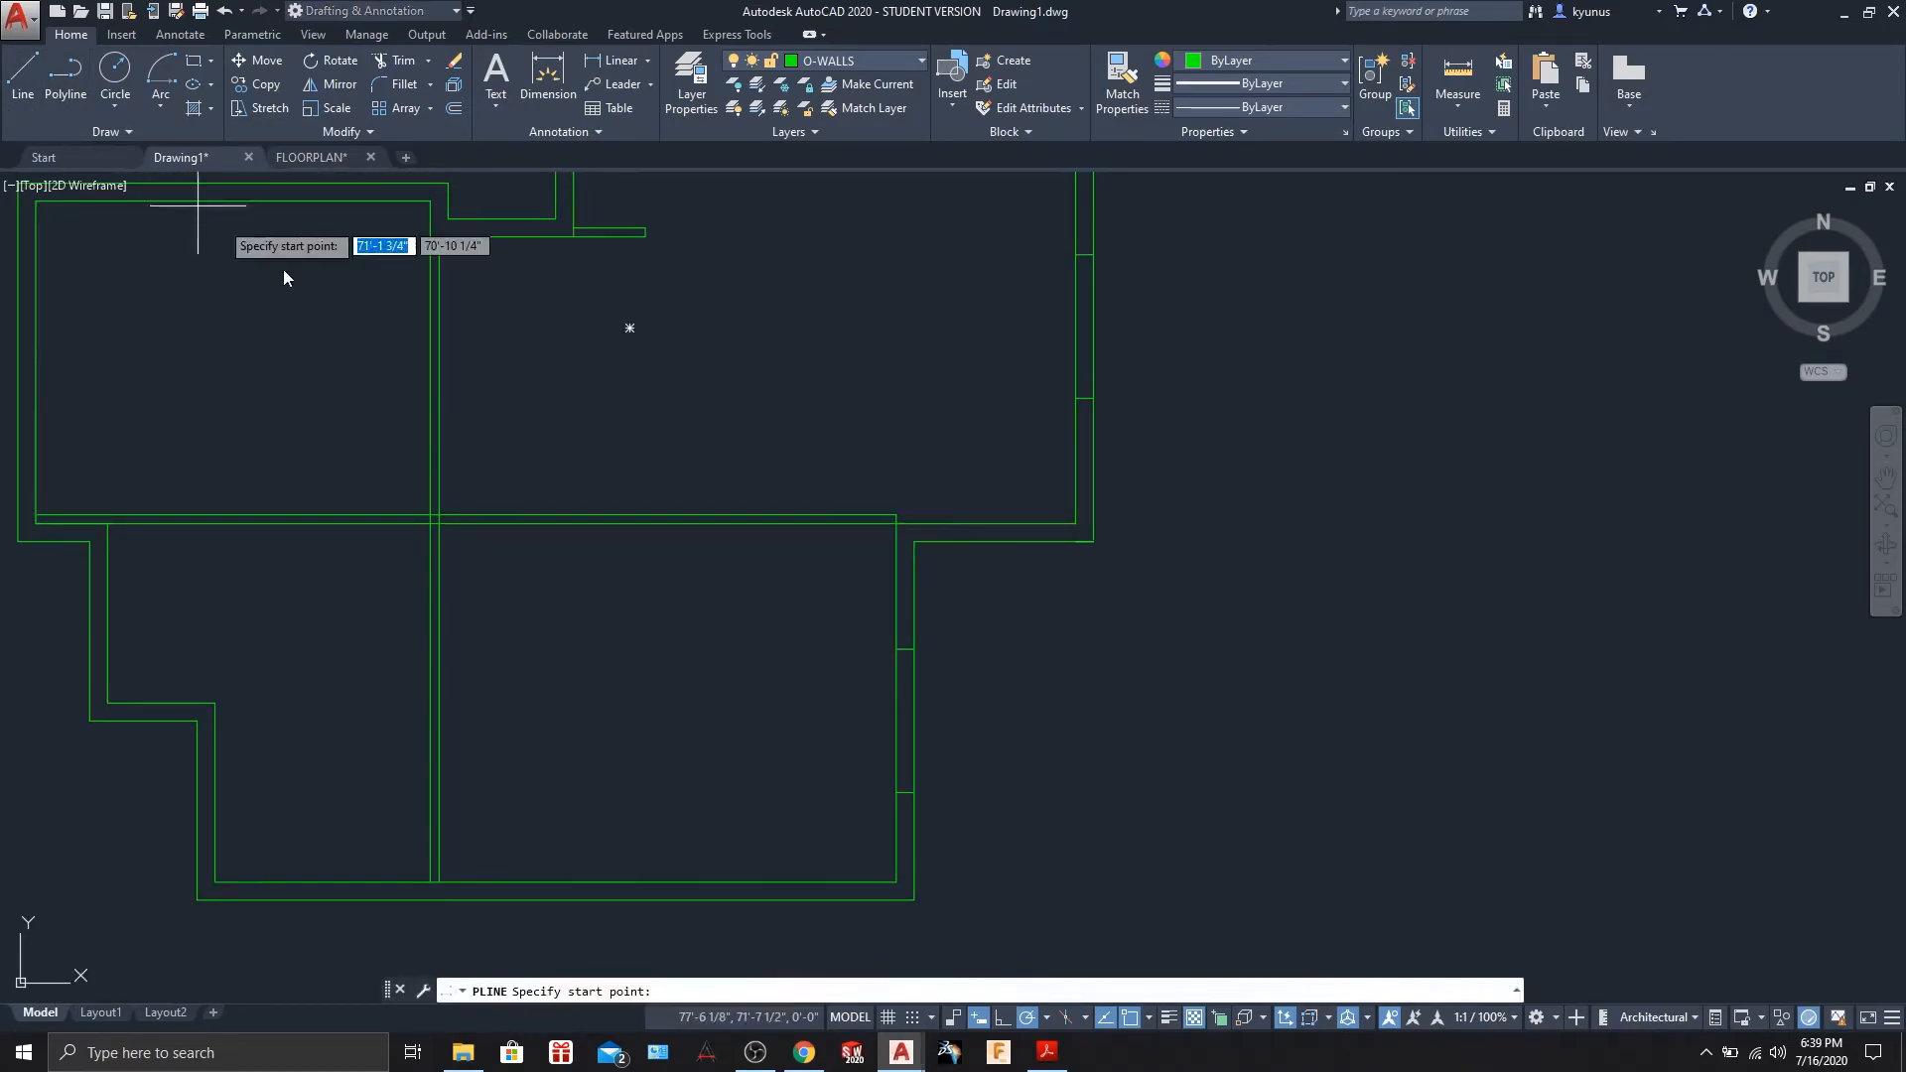
{"action": "left_click", "coordinate": [1004, 541]}
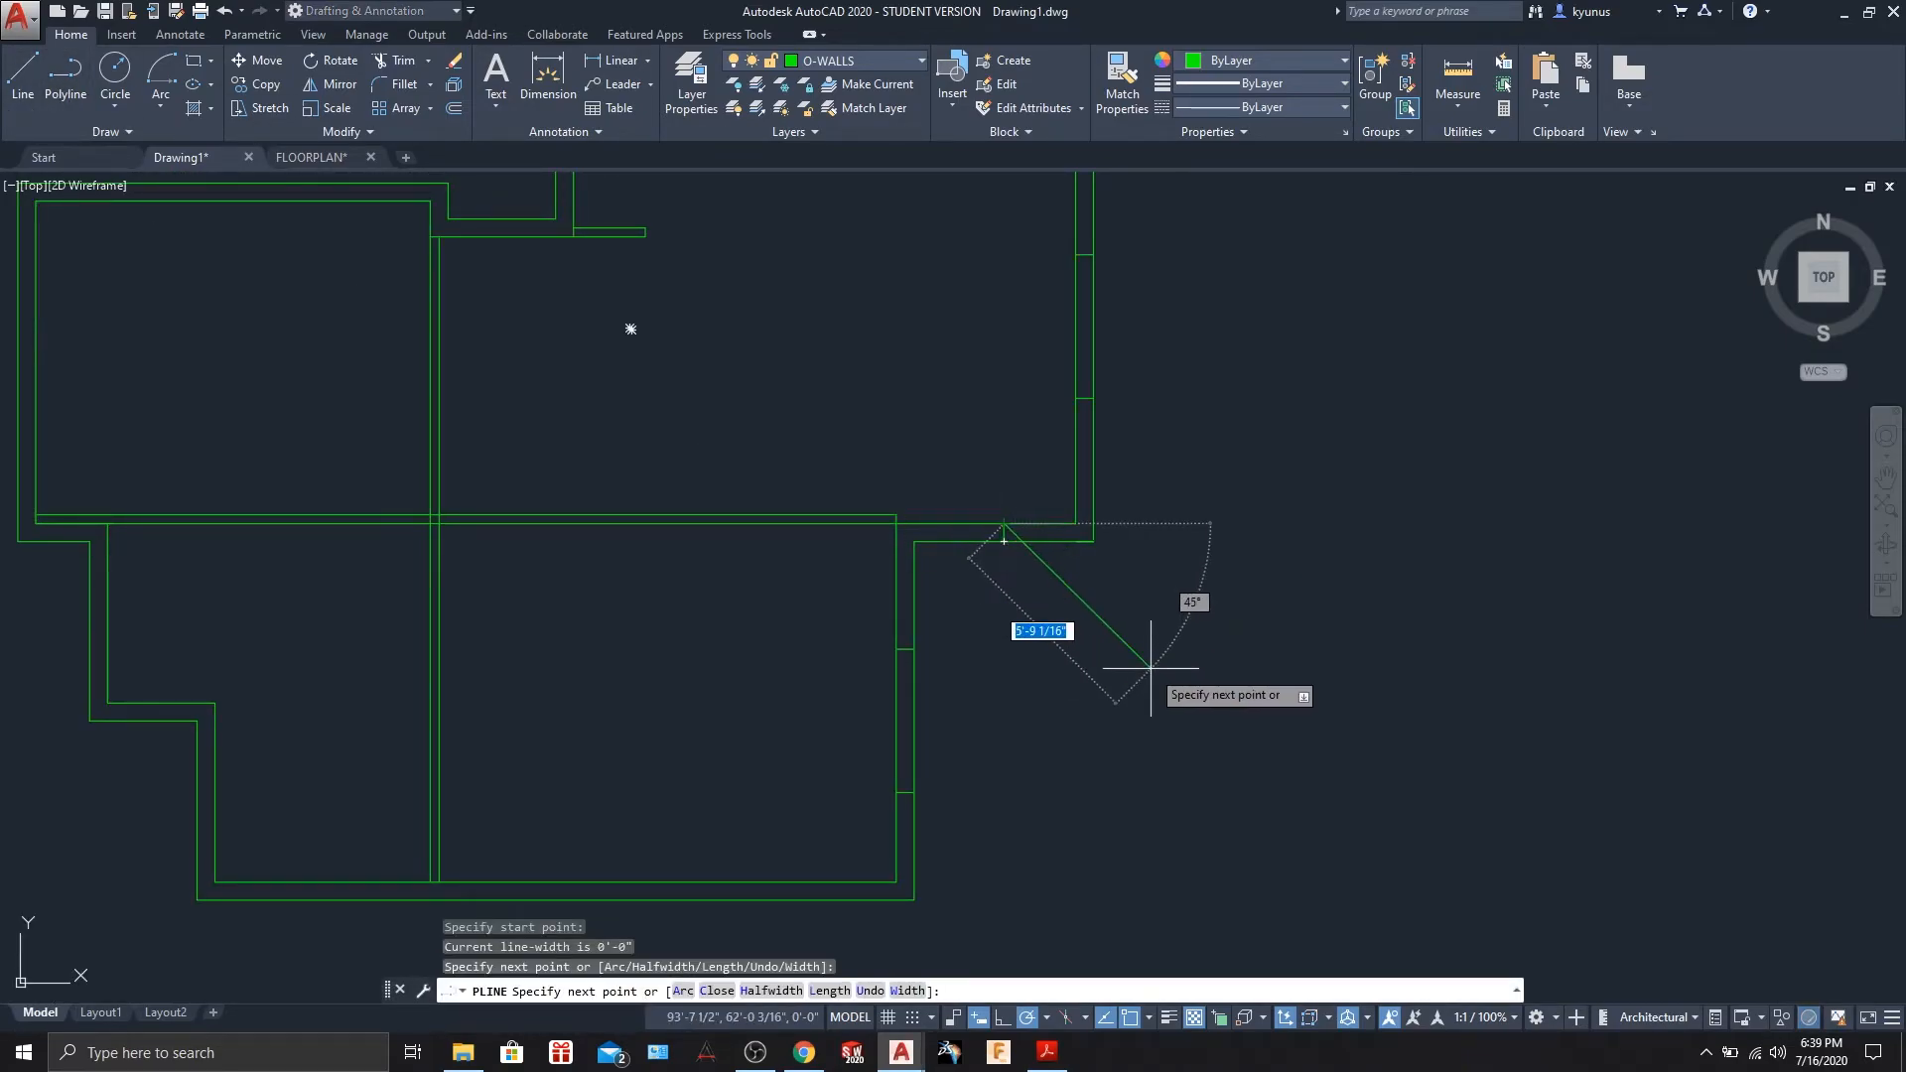
{"action": "left_click", "coordinate": [1093, 541]}
{"action": "key", "text": "Return"}
{"action": "left_click", "coordinate": [453, 109]}
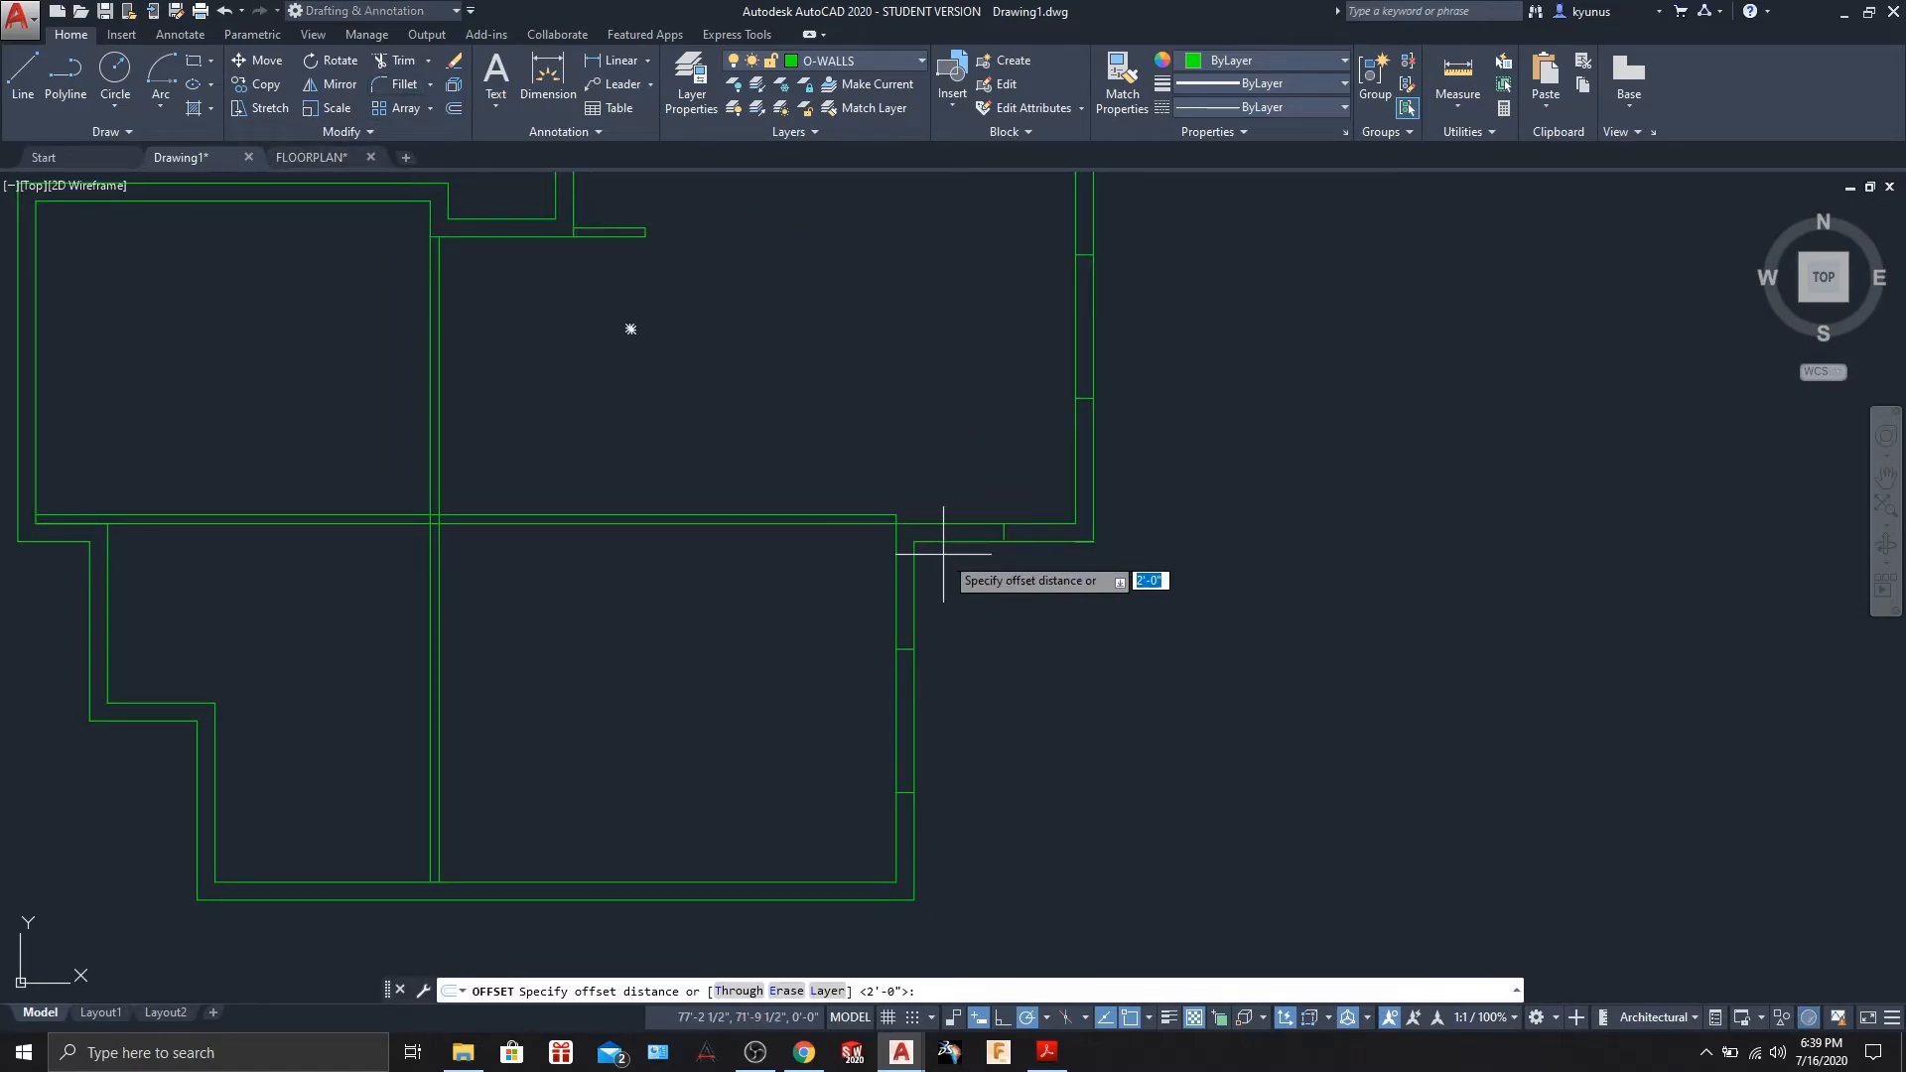
{"action": "type", "text": "2'"}
{"action": "key", "text": "Return"}
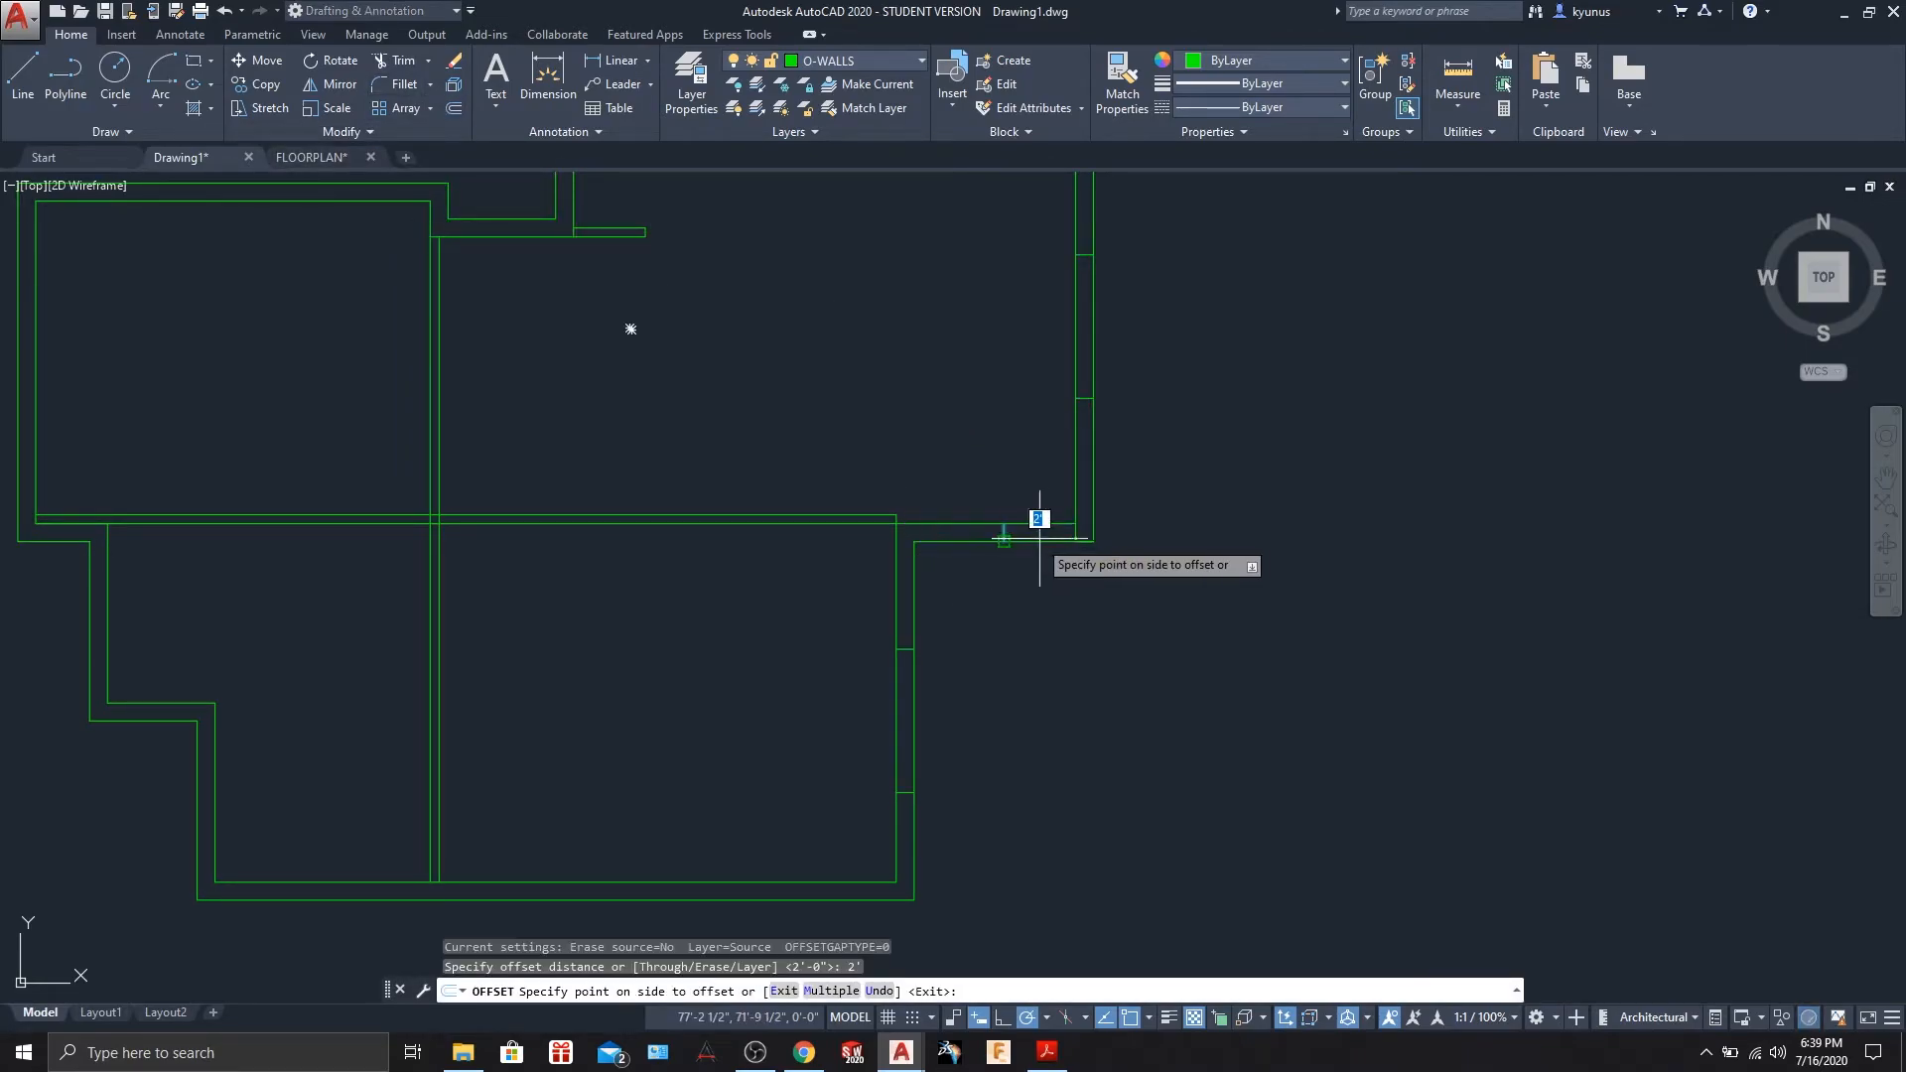
{"action": "key", "text": "Escape"}
{"action": "key", "text": "Escape"}
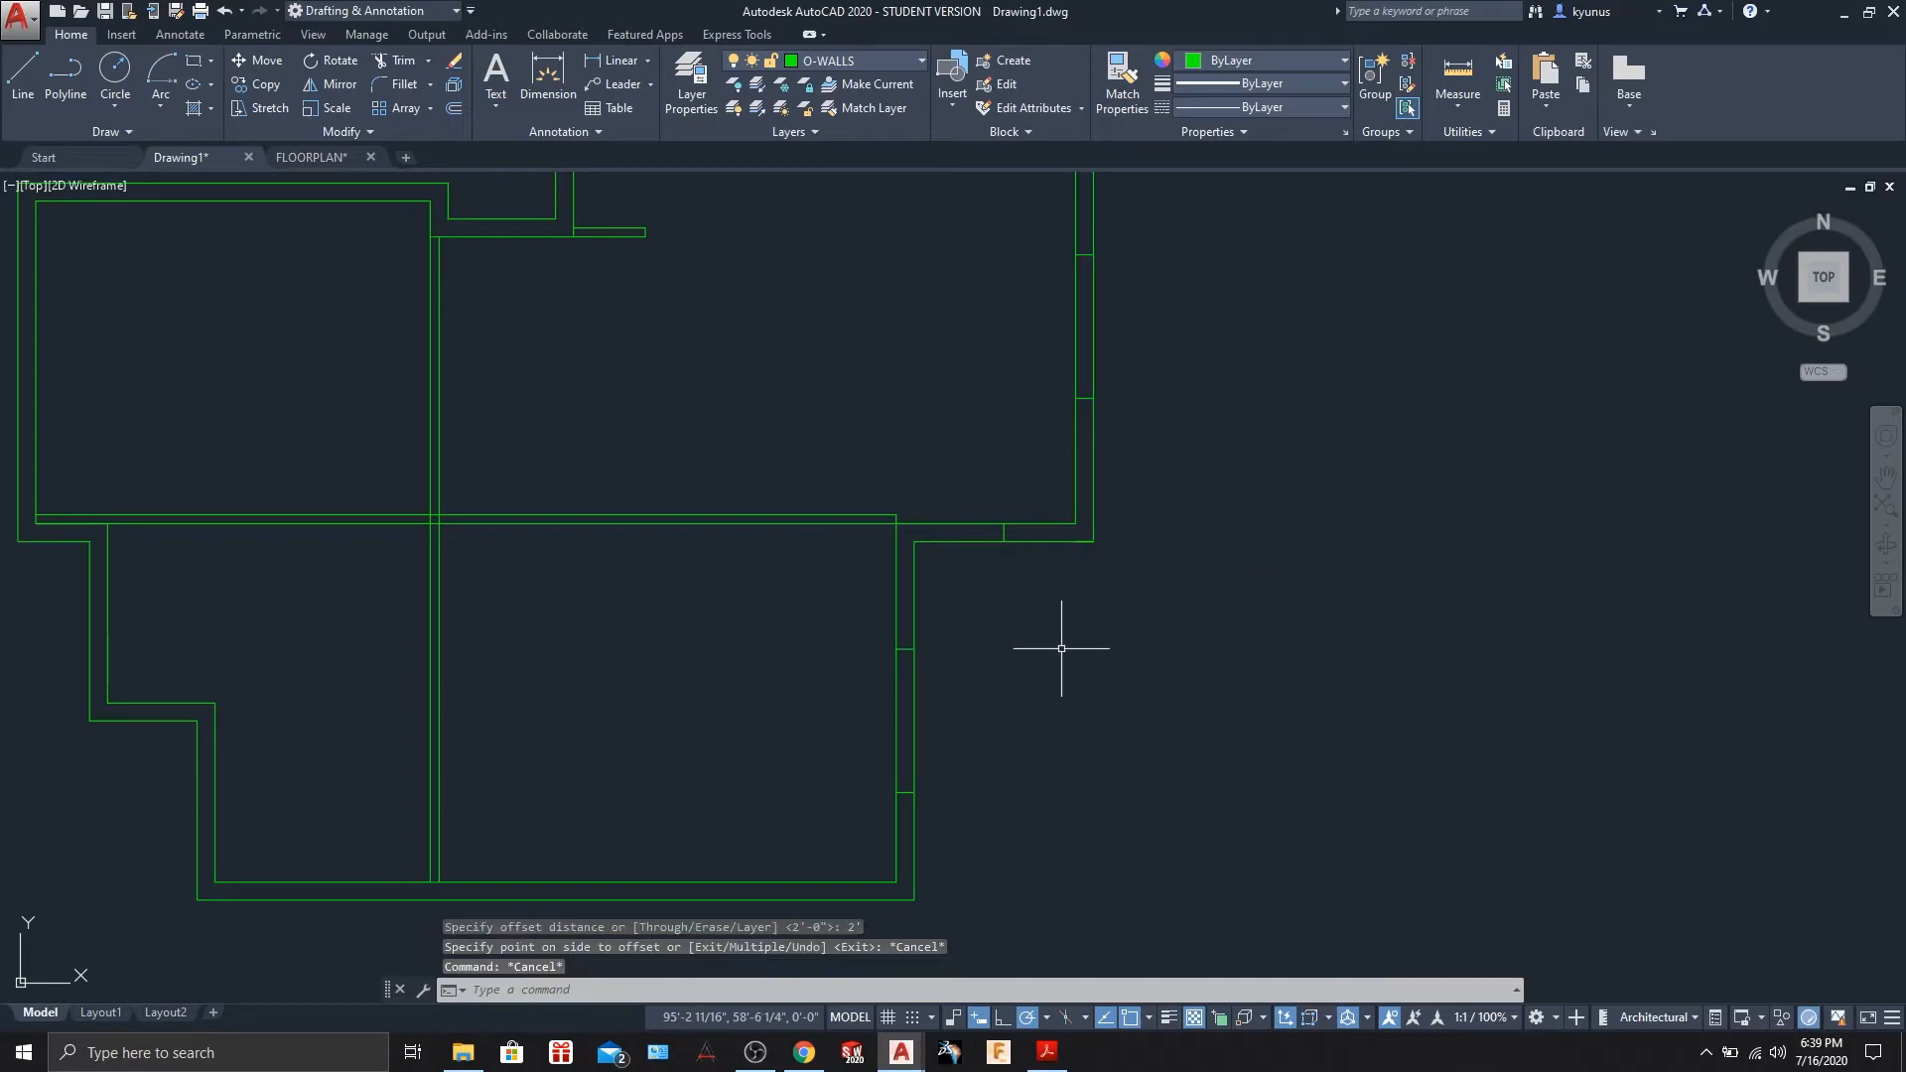
- Offset the midpoint line on the short horizontal exterior wall 1' to both sides, and erase the original midpoint line
{"action": "left_click", "coordinate": [1004, 533]}
{"action": "left_click", "coordinate": [455, 110]}
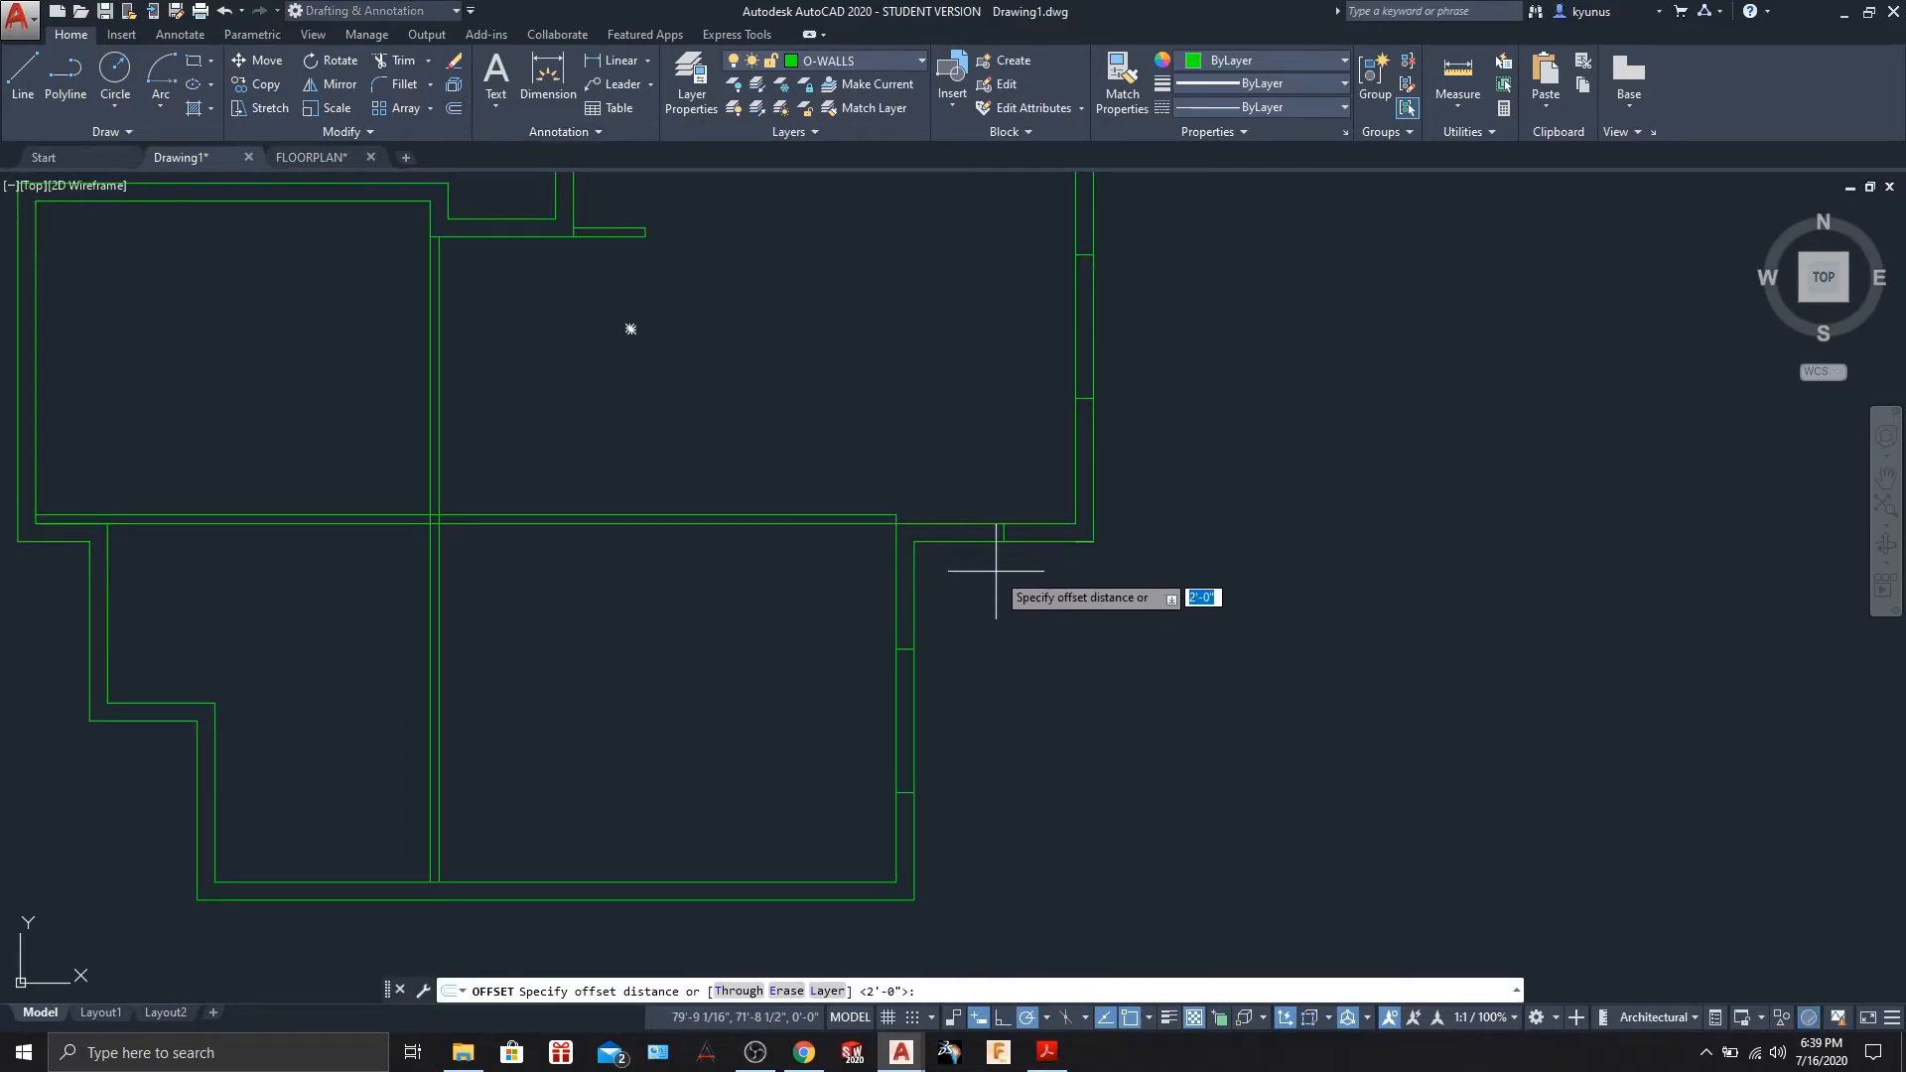
{"action": "type", "text": "1'"}
{"action": "key", "text": "Return"}
{"action": "left_click", "coordinate": [1004, 533]}
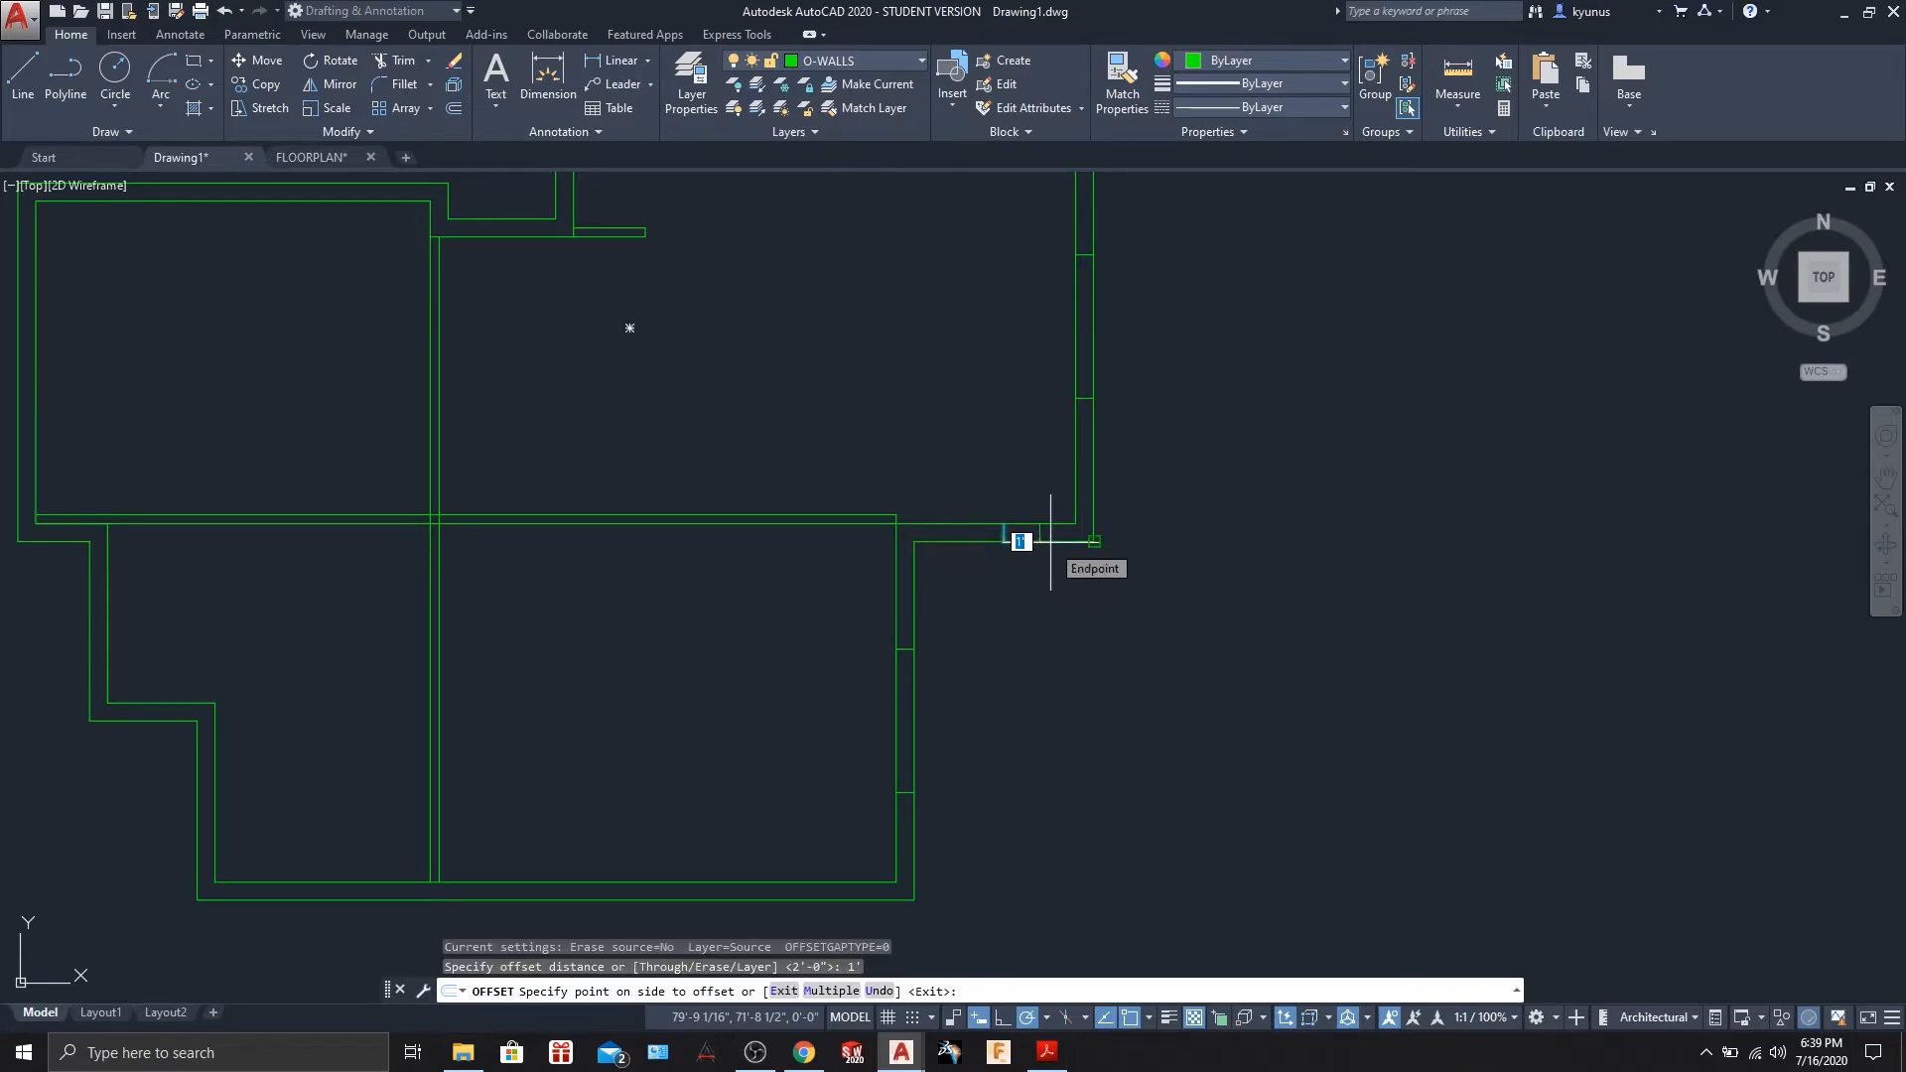
{"action": "left_click", "coordinate": [1026, 536]}
{"action": "left_click", "coordinate": [1004, 533]}
{"action": "left_click", "coordinate": [978, 542]}
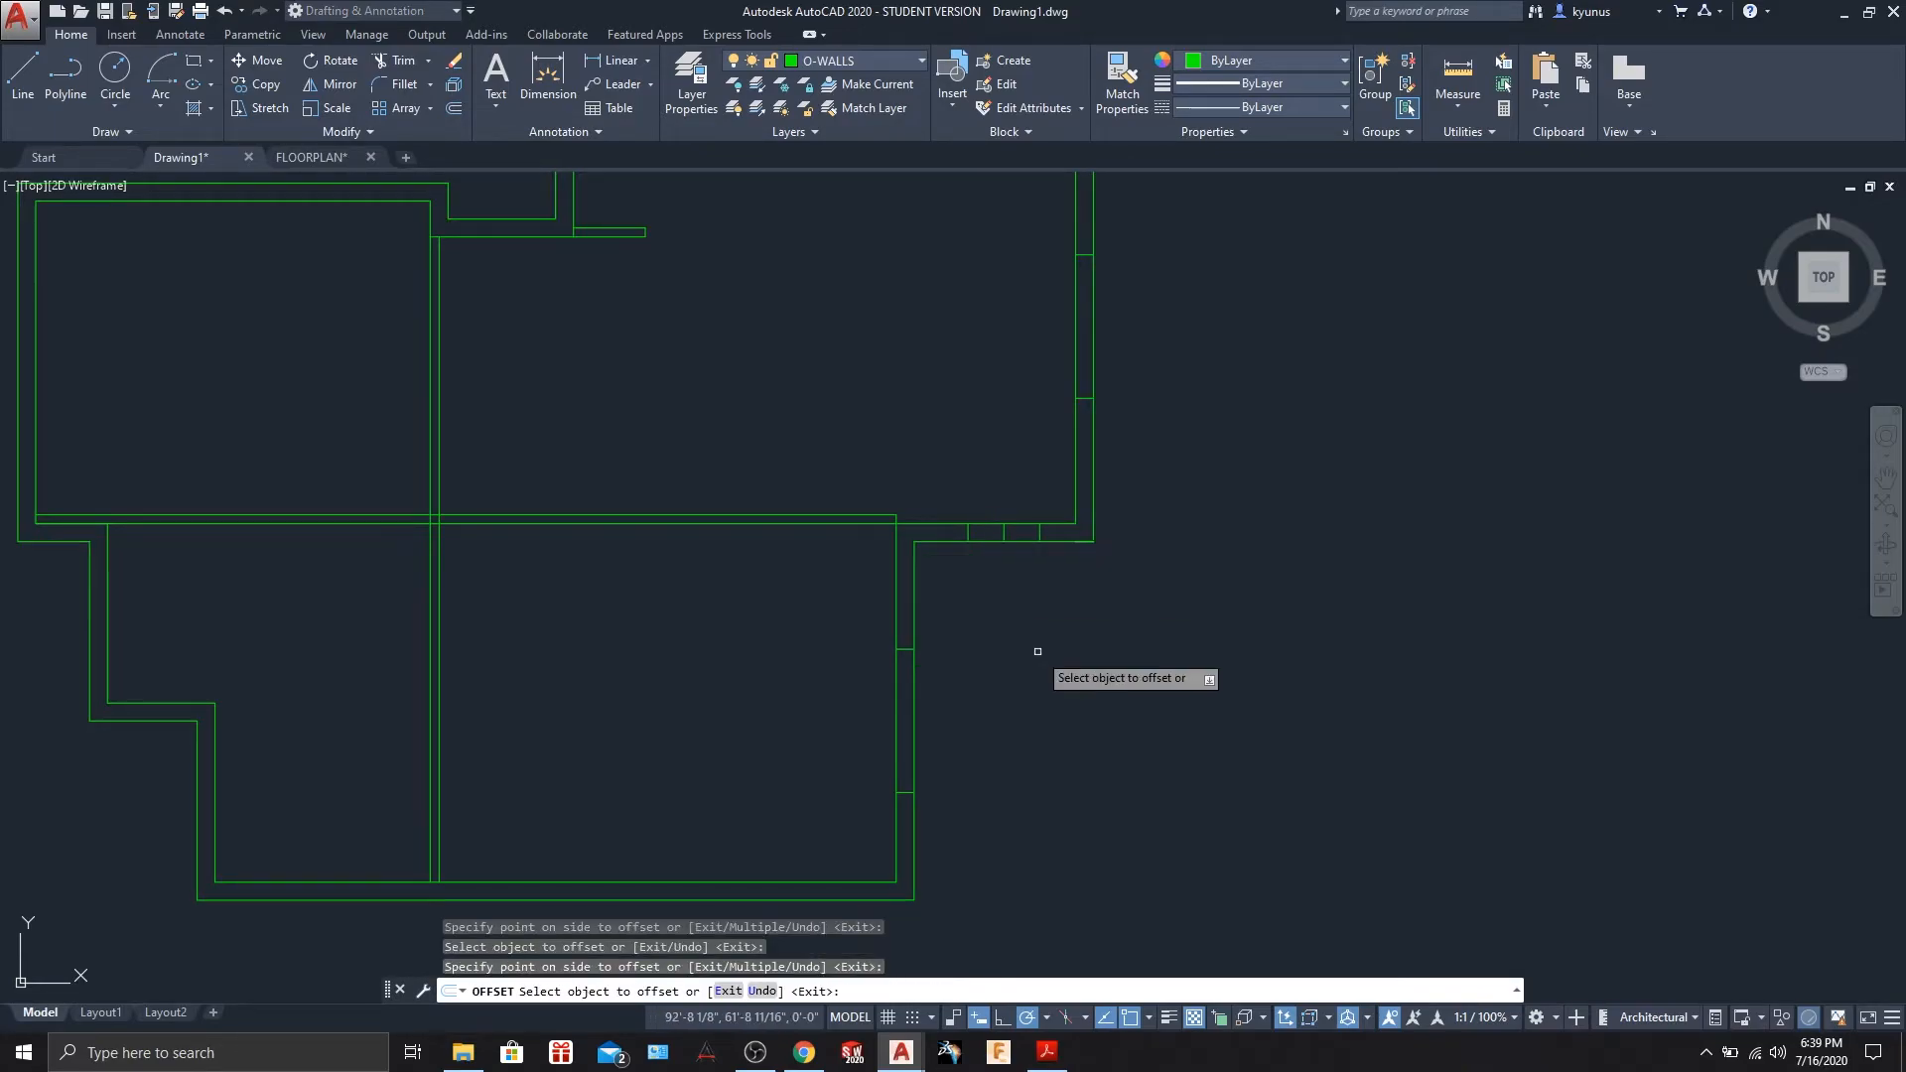
{"action": "key", "text": "Escape"}
{"action": "left_click", "coordinate": [1004, 533]}
{"action": "key", "text": "Delete"}
- Draw a polyline across the left exterior wall's thickness, starting 4' above its lower outer corner, and select it
{"action": "scroll", "coordinate": [1085, 714], "scroll_direction": "down", "scroll_amount": 3}
{"action": "middle_click_drag", "start_coordinate": [1169, 364], "coordinate": [1172, 406]}
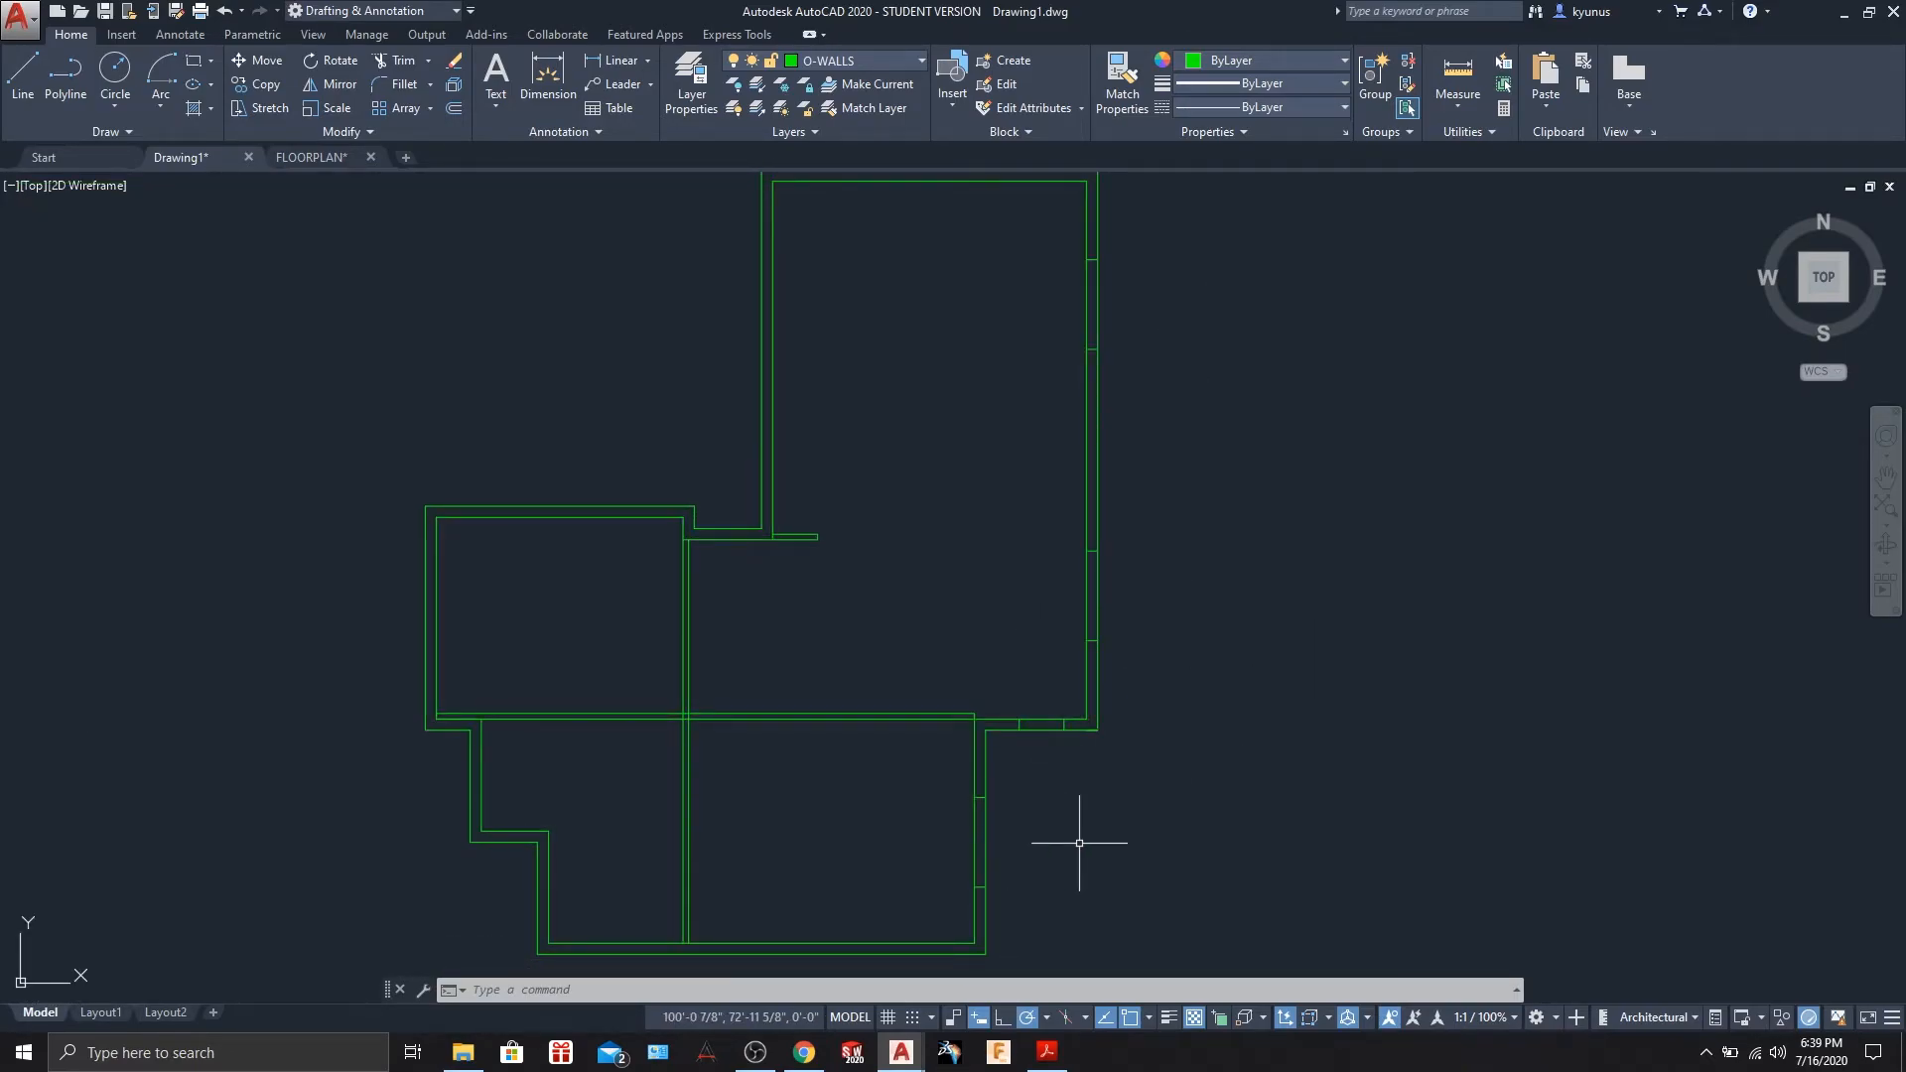
{"action": "middle_click_drag", "start_coordinate": [320, 614], "coordinate": [459, 600]}
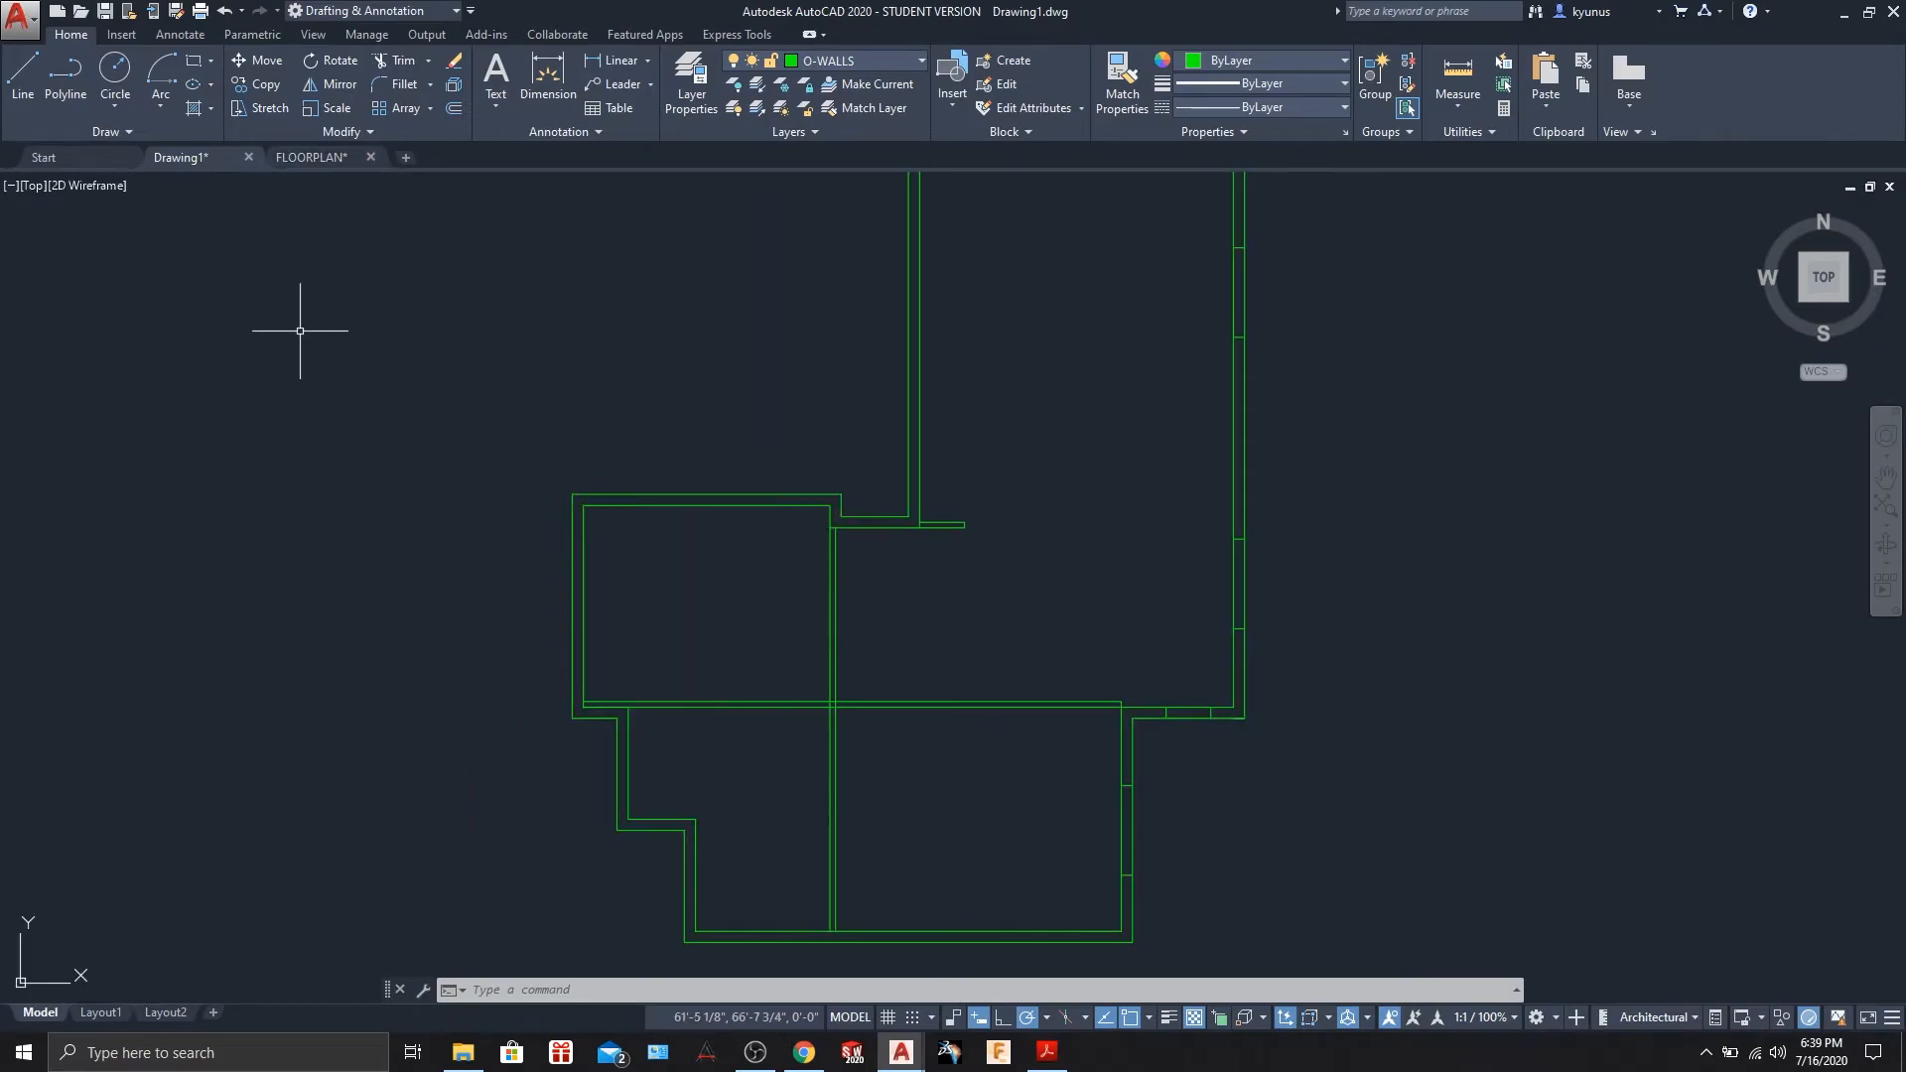
{"action": "left_click", "coordinate": [66, 75]}
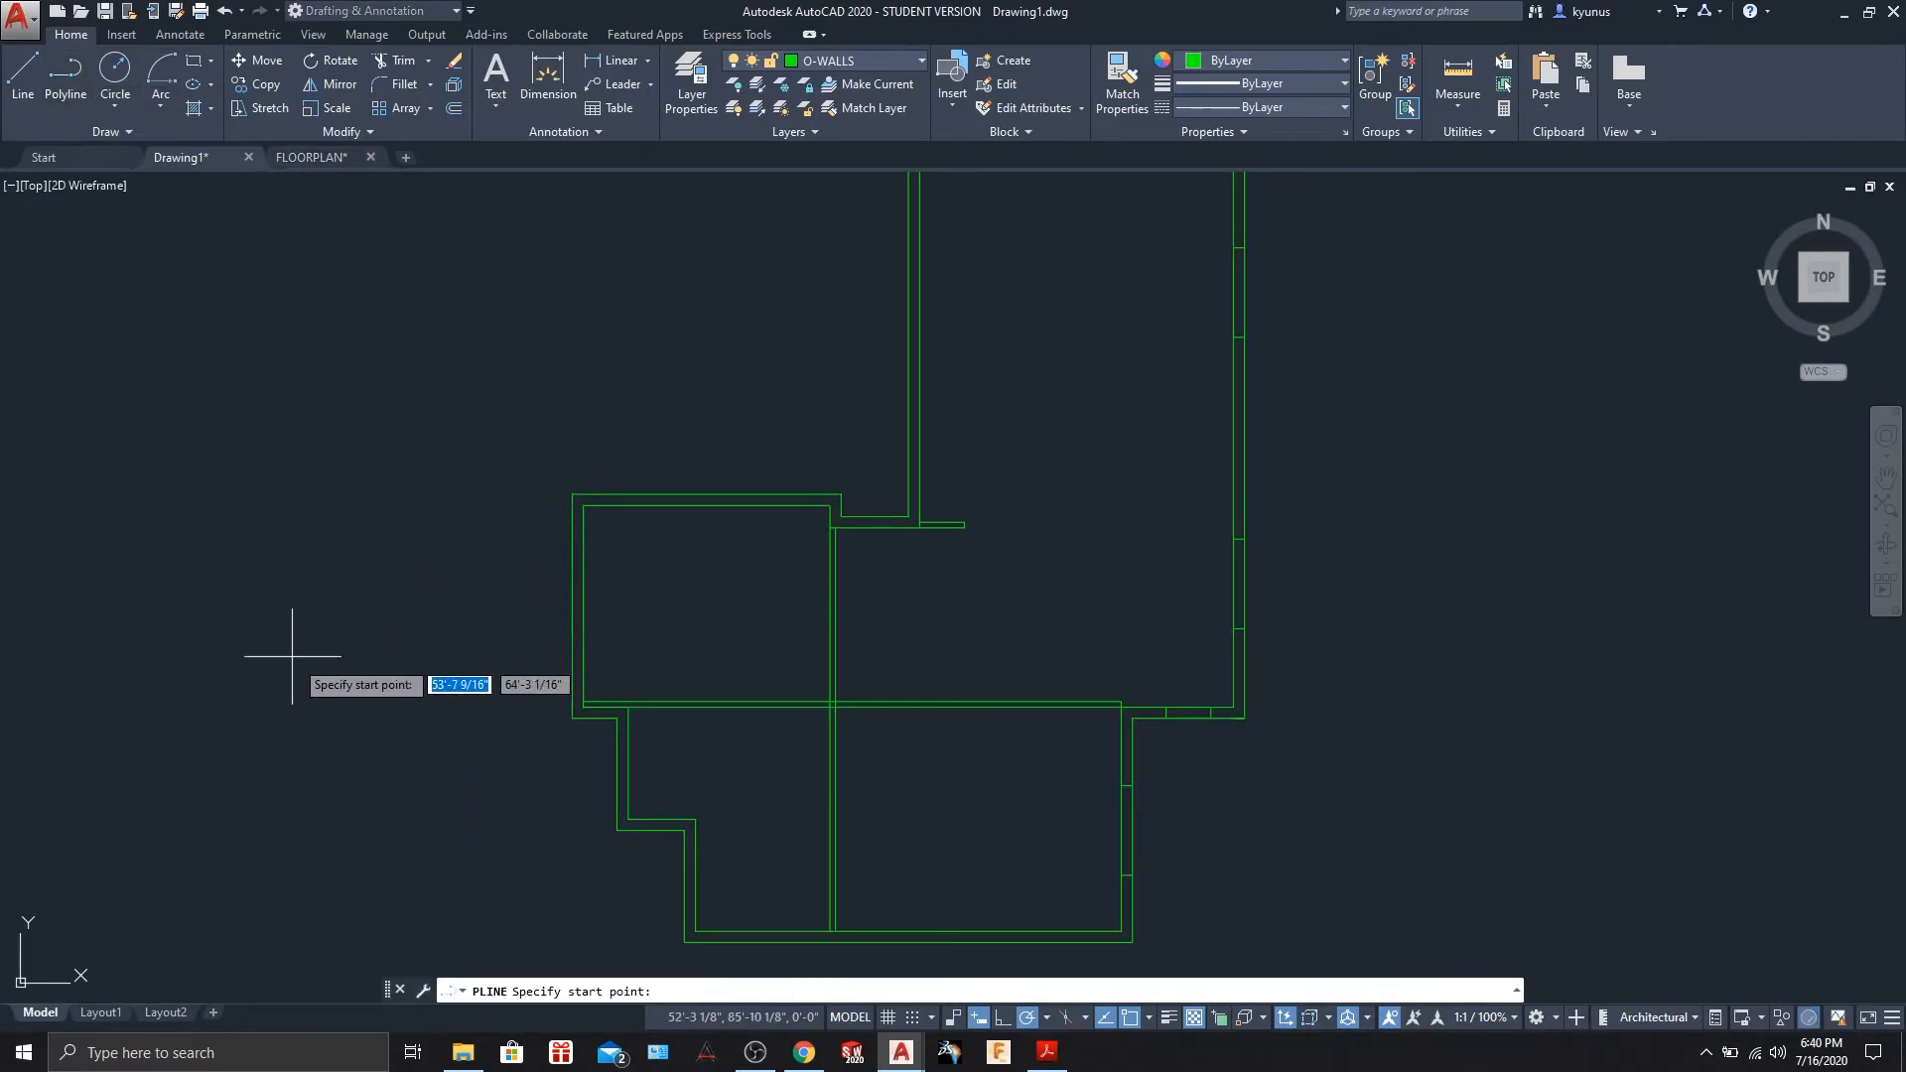
{"action": "type", "text": "4'"}
{"action": "key", "text": "Return"}
{"action": "left_click", "coordinate": [584, 627]}
{"action": "key", "text": "Return"}
{"action": "left_click", "coordinate": [577, 627]}
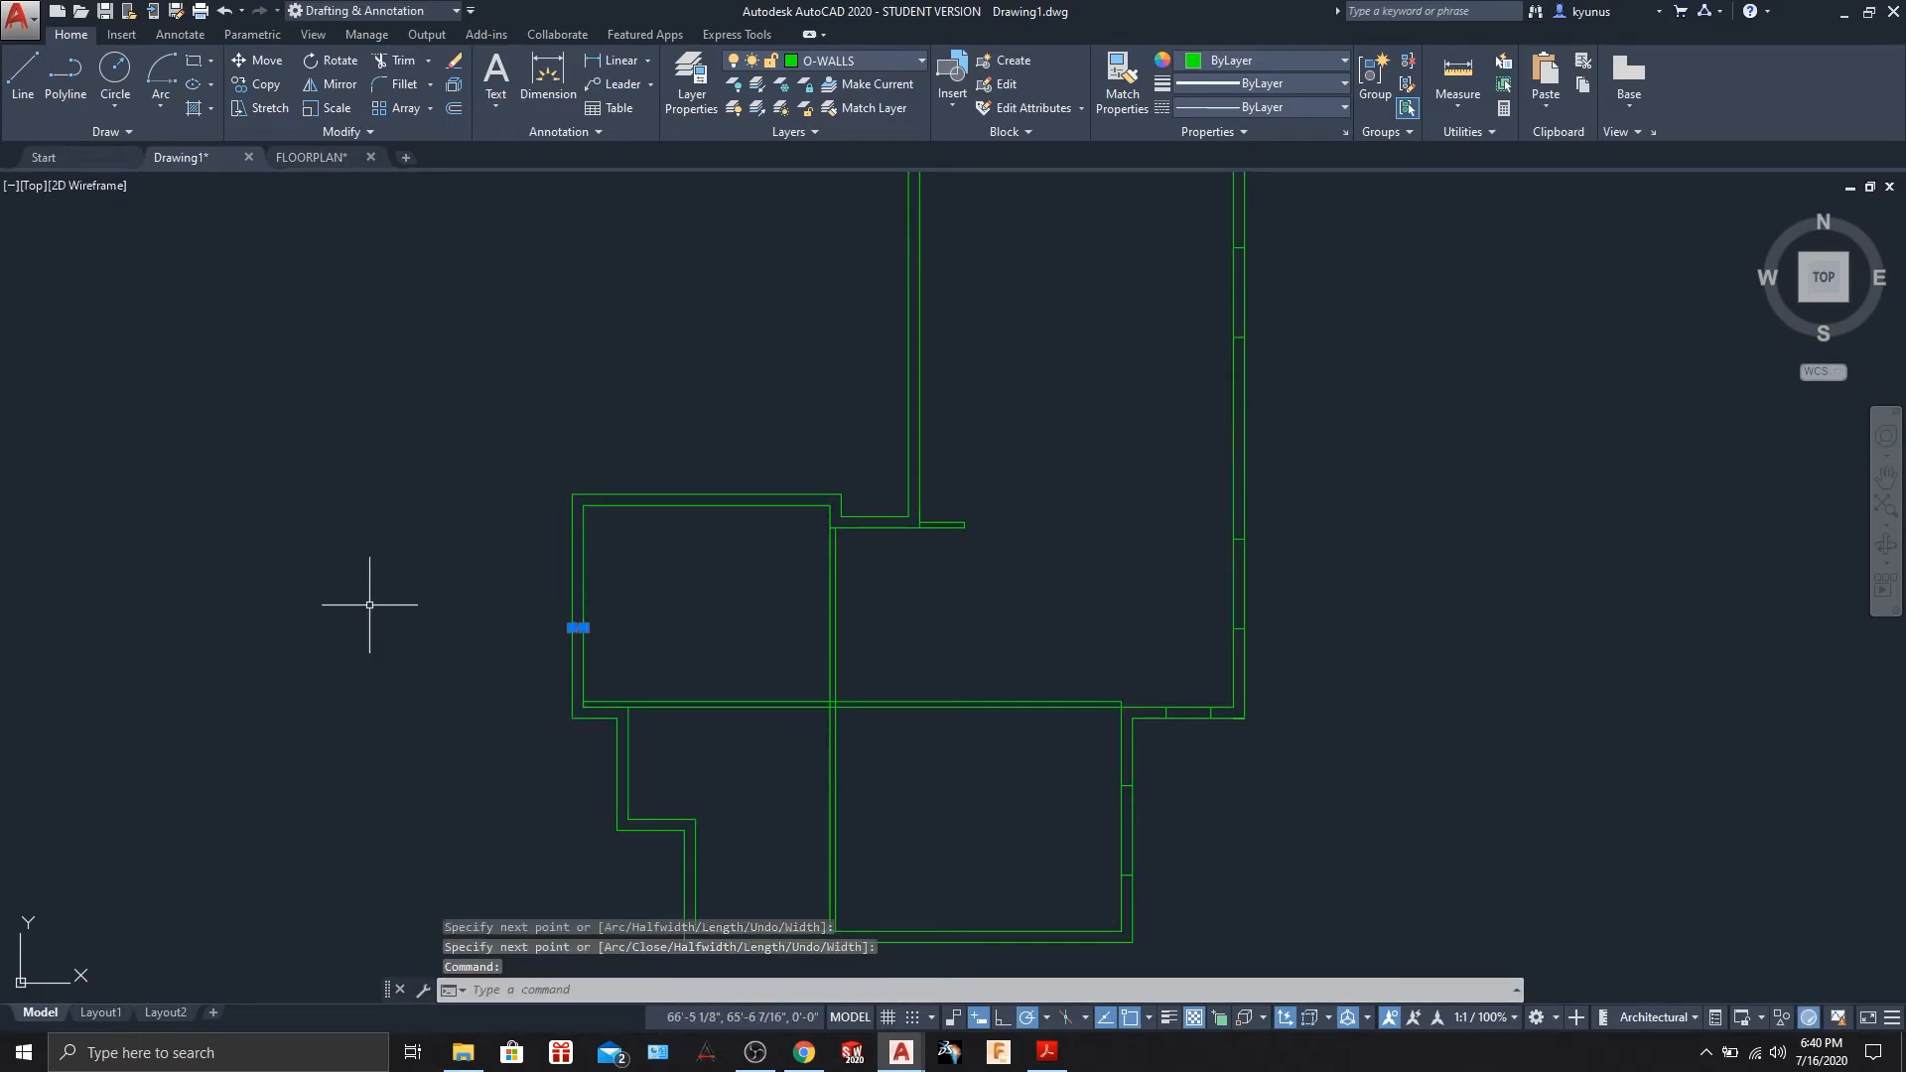
- Offset the line across the left exterior wall 4' upward to mark the other side of its opening
{"action": "left_click", "coordinate": [453, 107]}
{"action": "type", "text": "4'"}
{"action": "key", "text": "Return"}
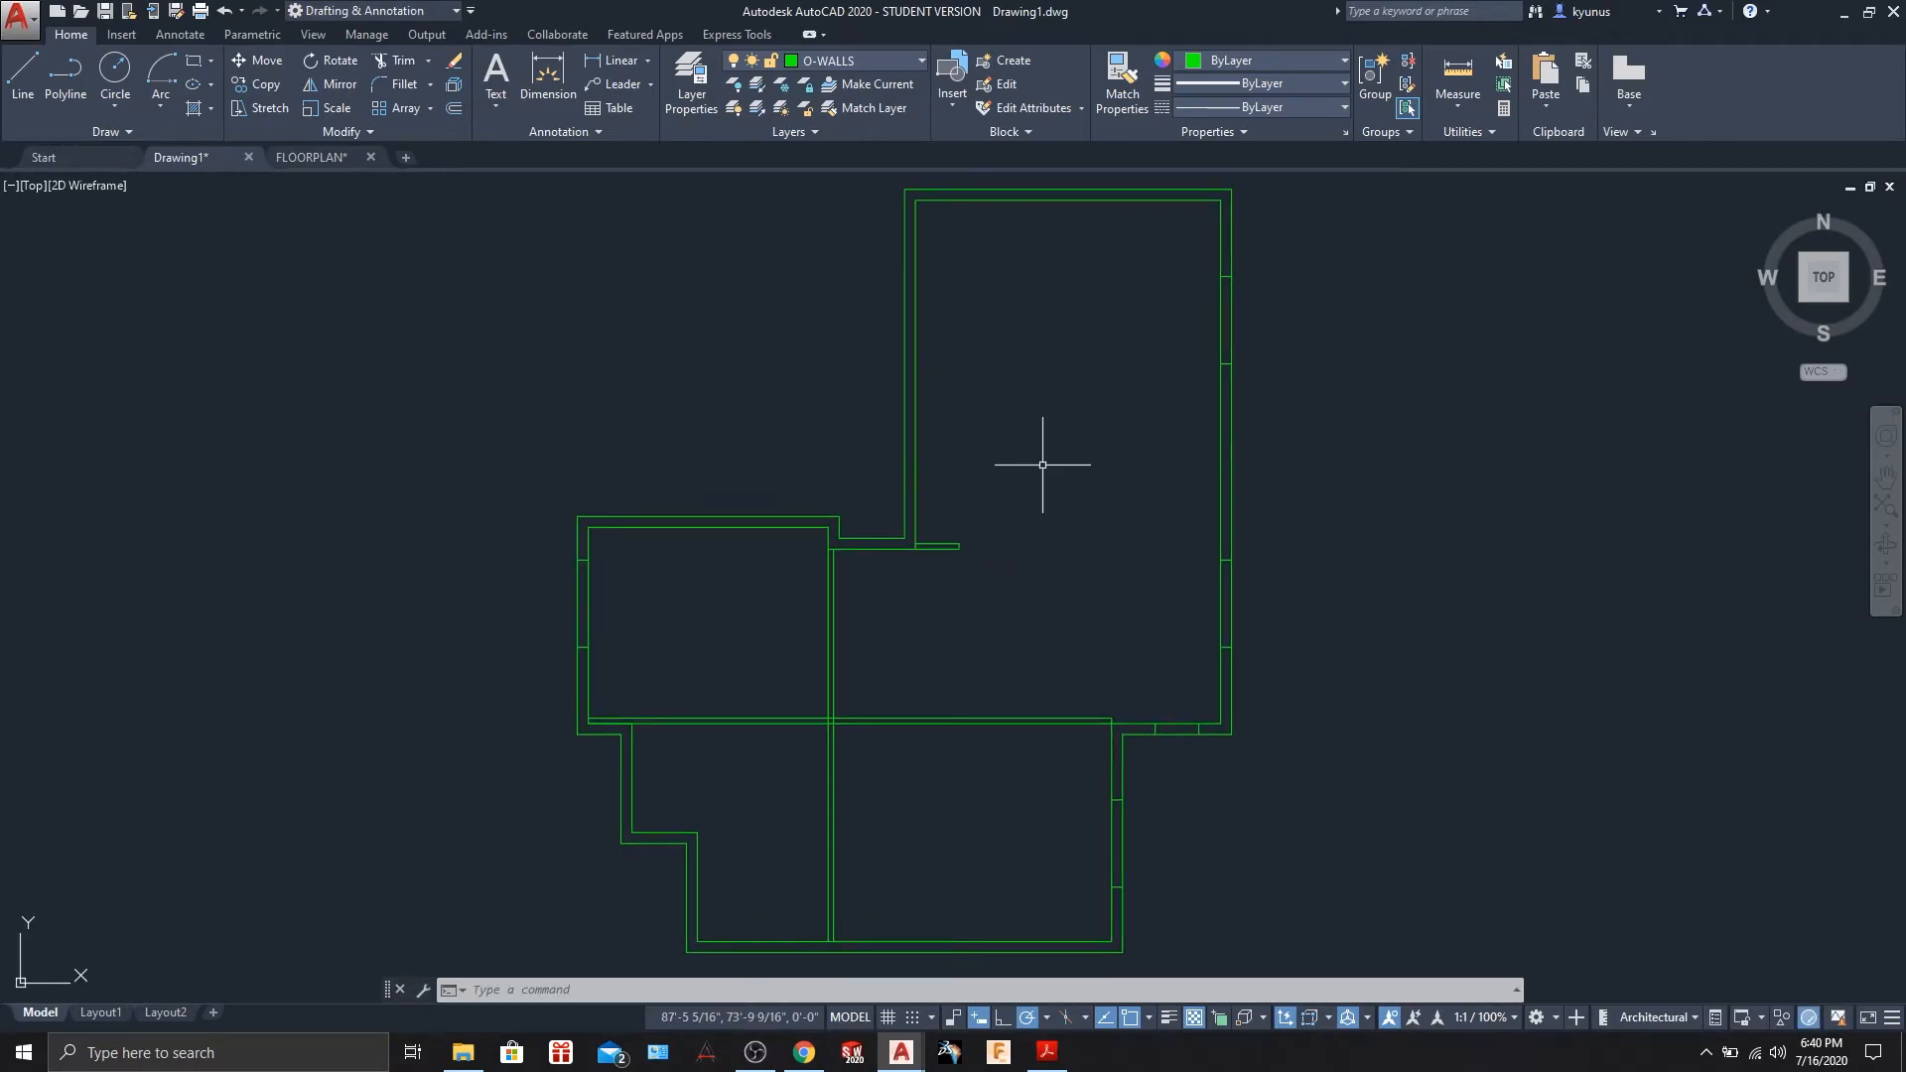
{"action": "middle_click_drag", "start_coordinate": [1042, 465], "coordinate": [973, 552]}
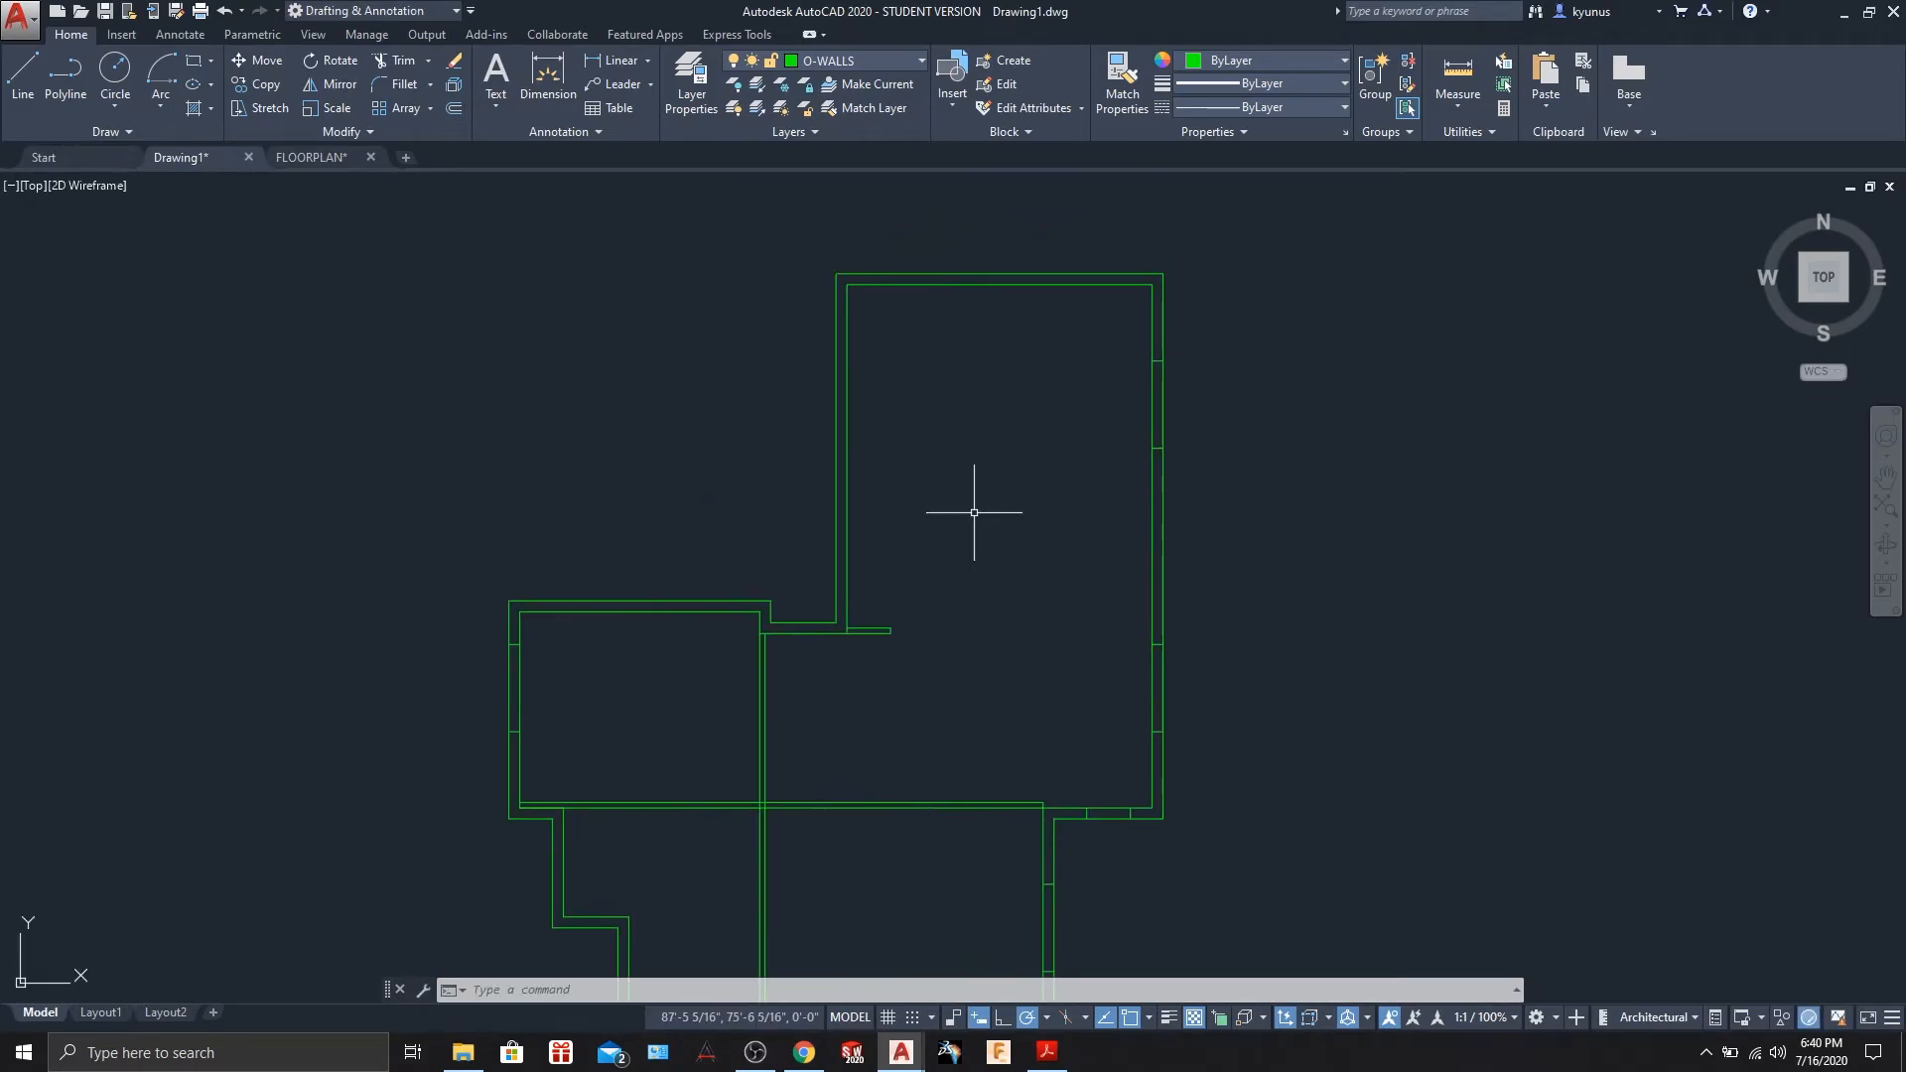
{"action": "left_click", "coordinate": [65, 70]}
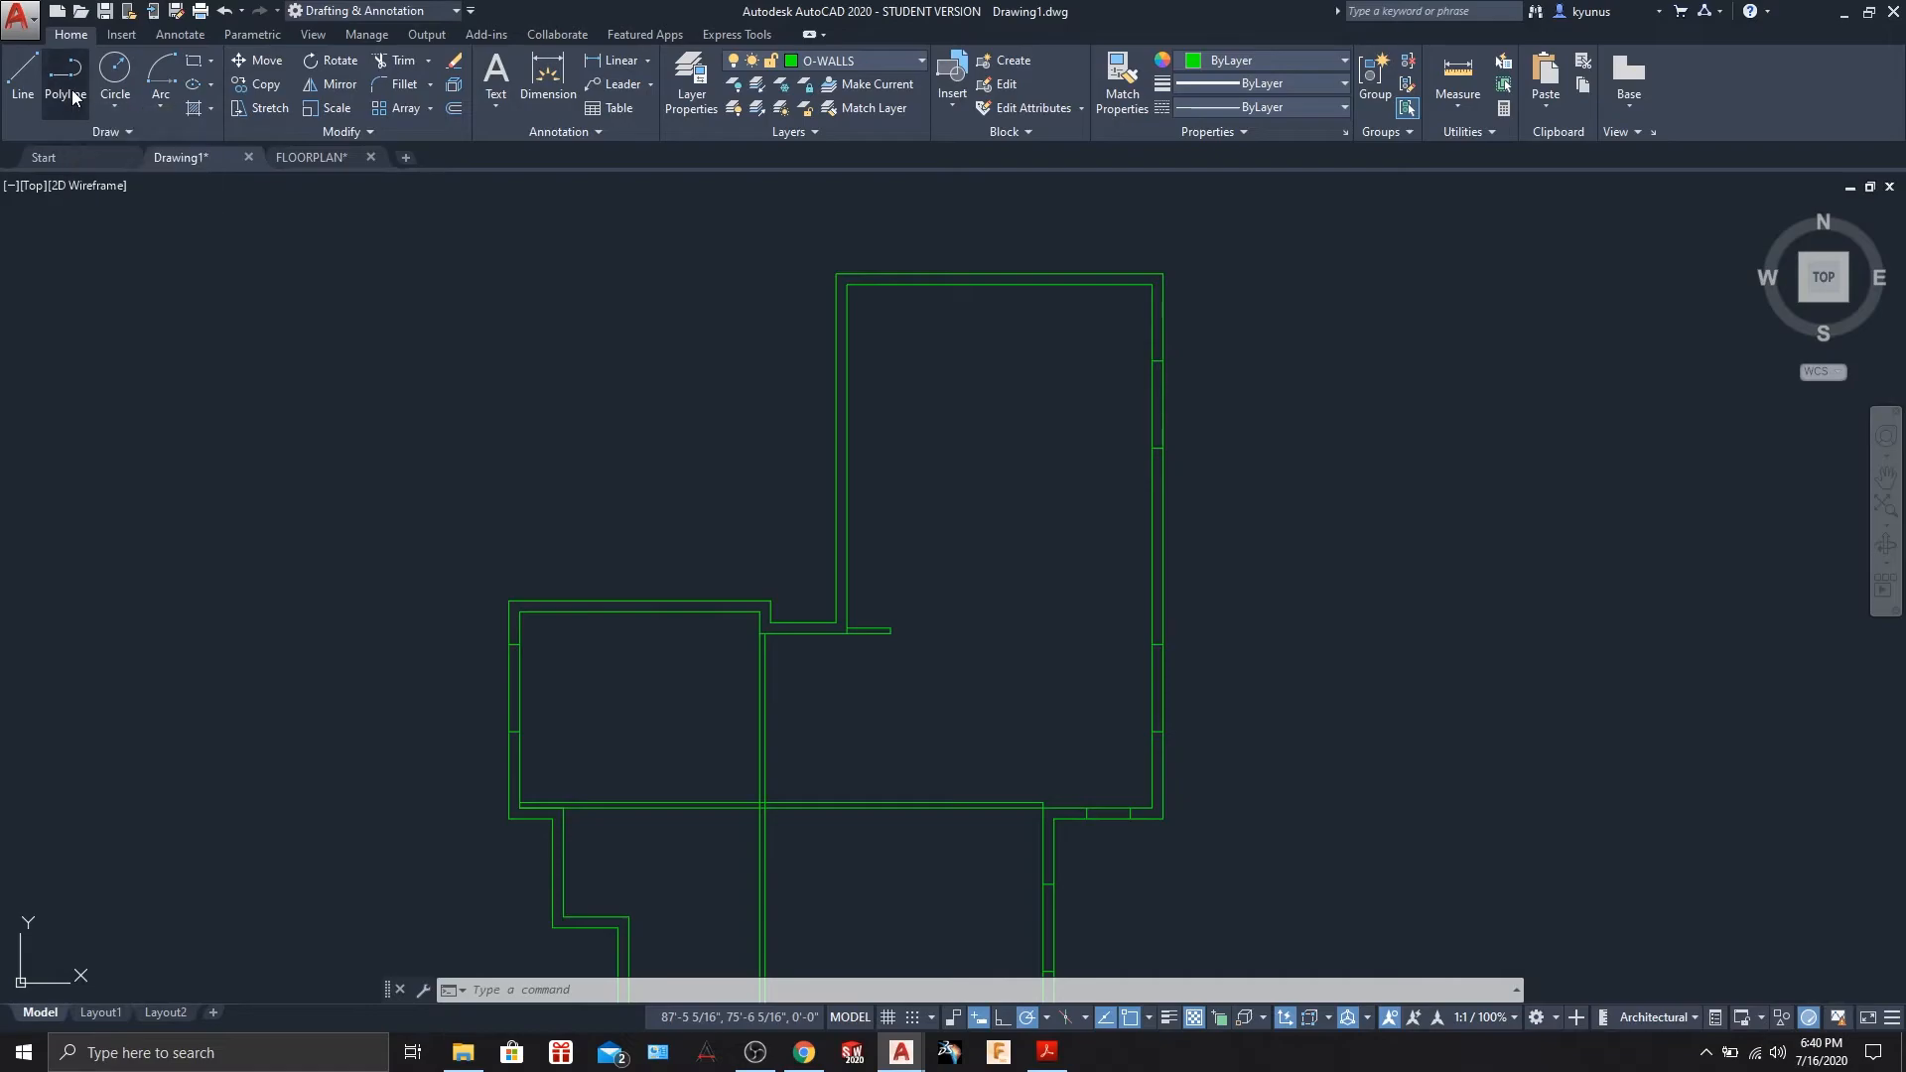
{"action": "left_click", "coordinate": [1047, 1019]}
{"action": "left_click", "coordinate": [1052, 1019]}
{"action": "left_click", "coordinate": [1145, 1019]}
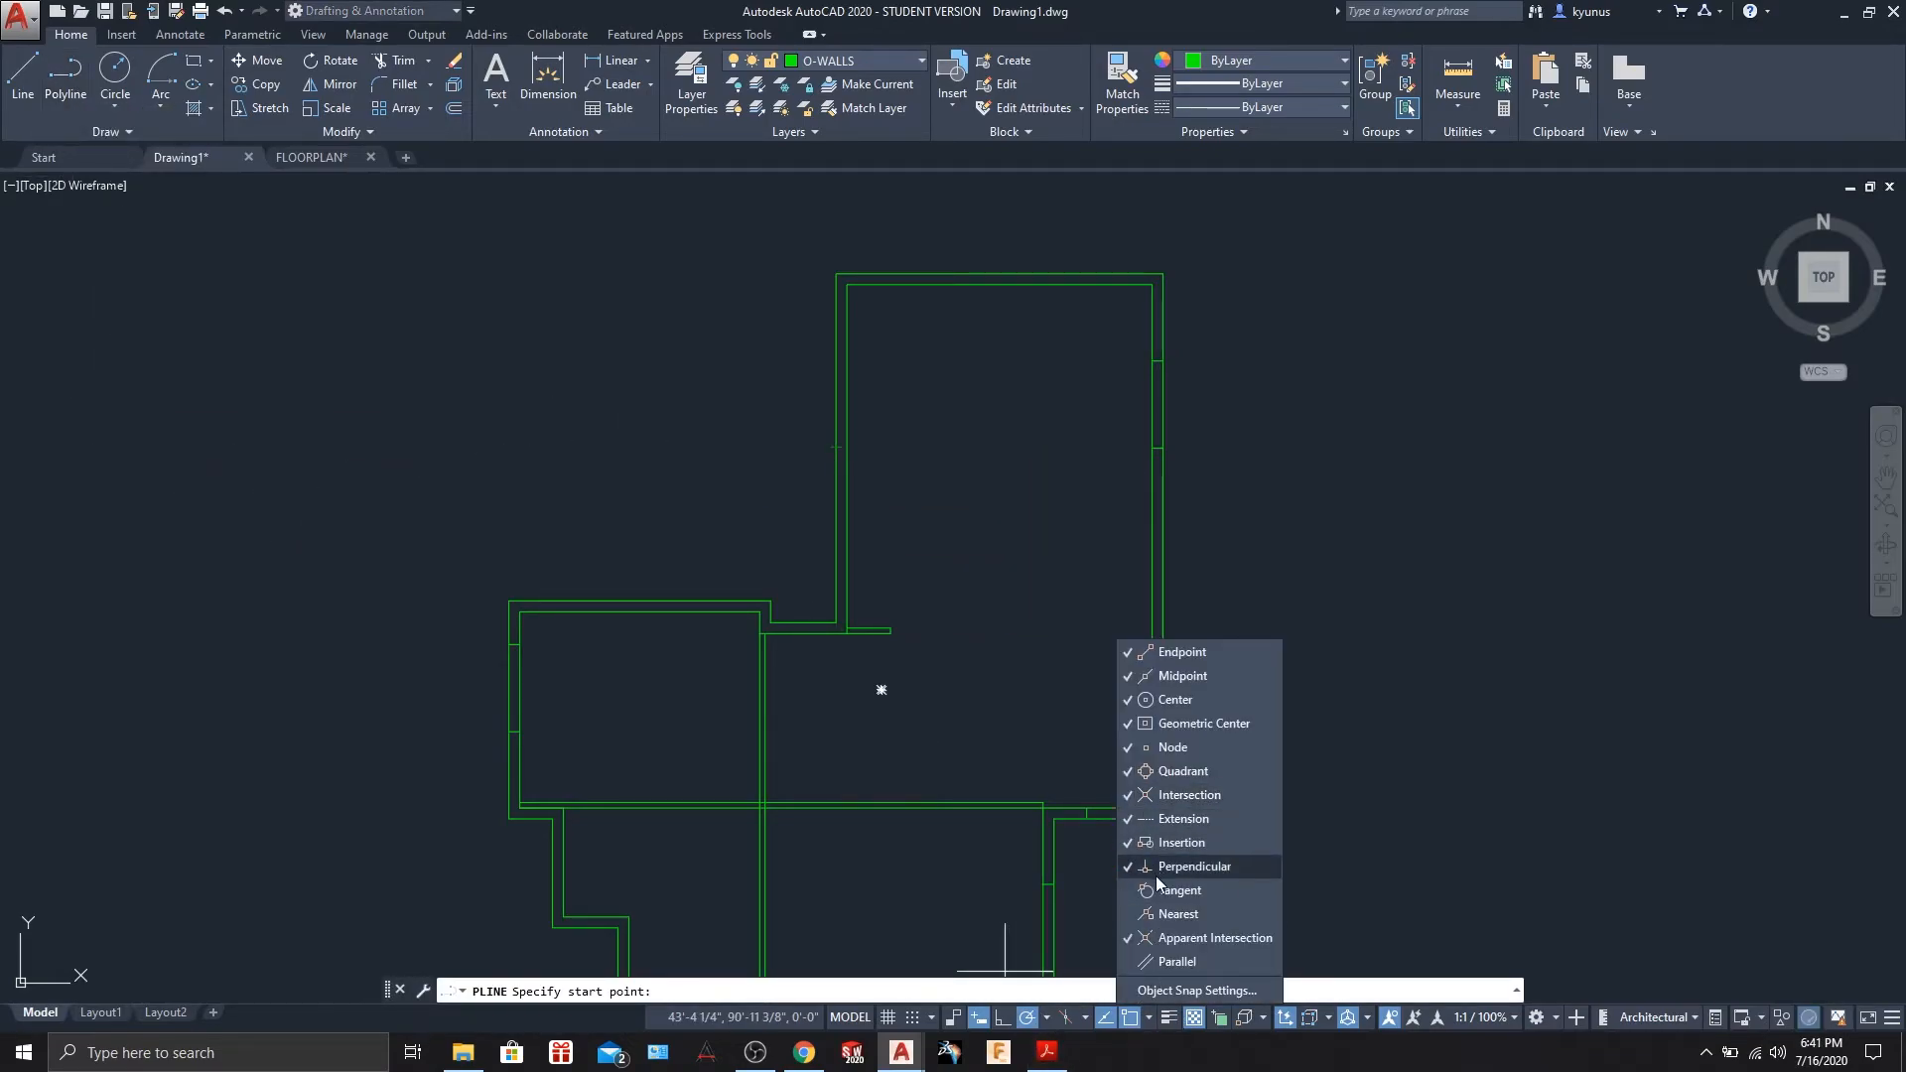
{"action": "key", "text": "Escape"}
{"action": "key", "text": "Escape"}
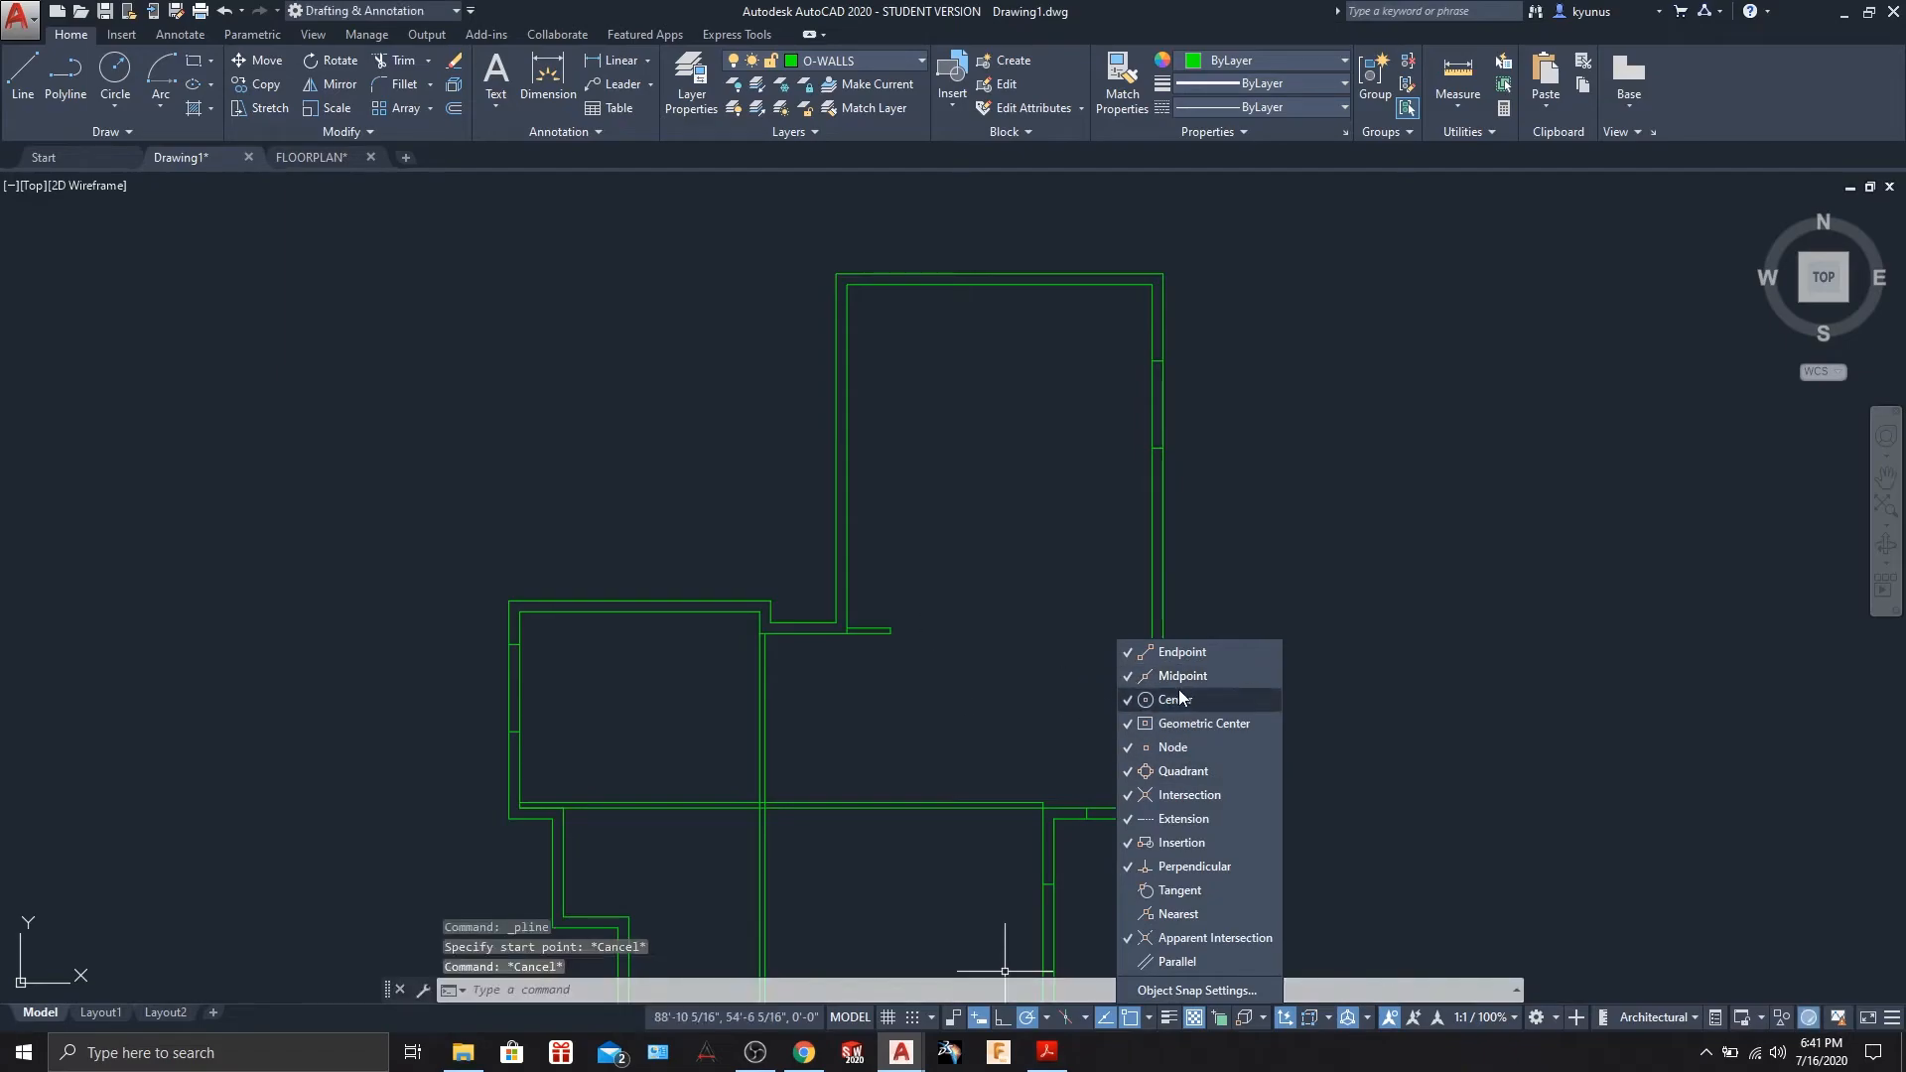
{"action": "left_click", "coordinate": [1152, 1019]}
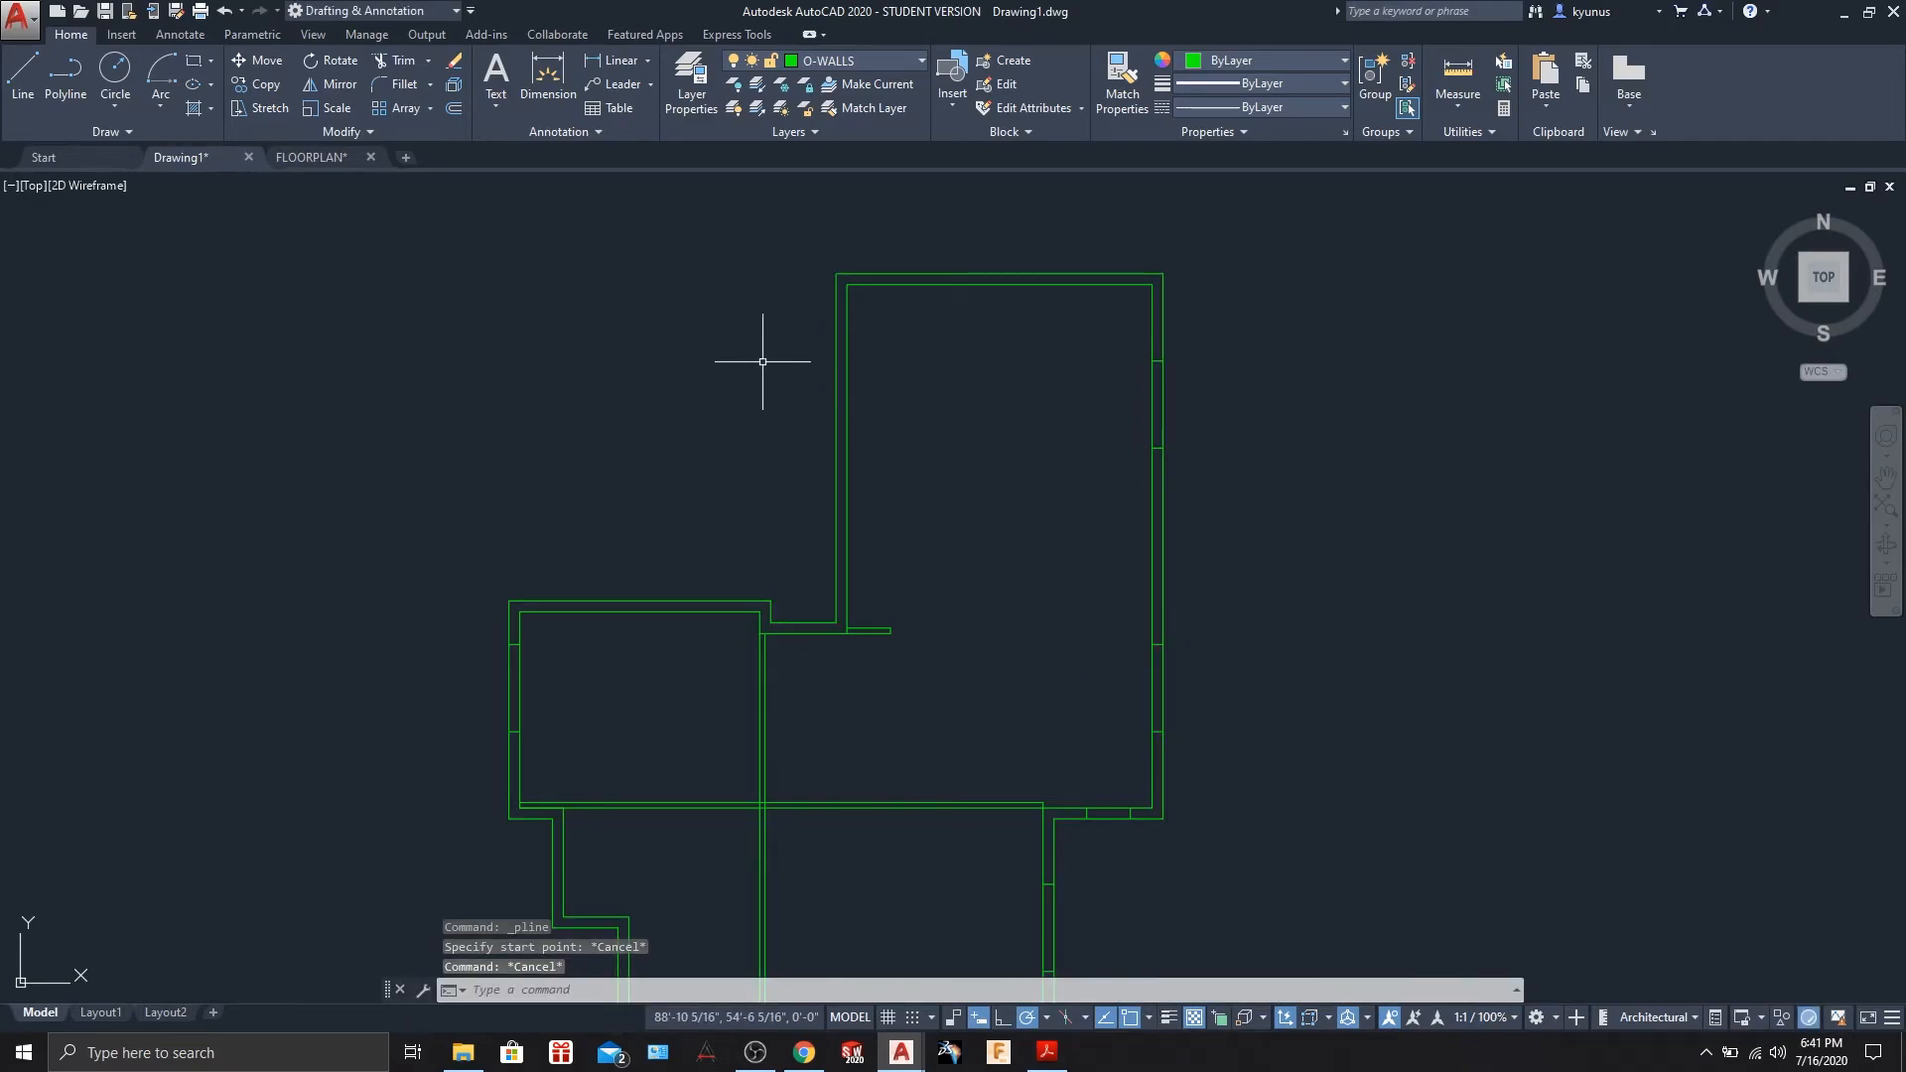
- Draw a polyline across the thickness of the upper room's left exterior wall, at the wall's outer midpoint
{"action": "left_click", "coordinate": [65, 71]}
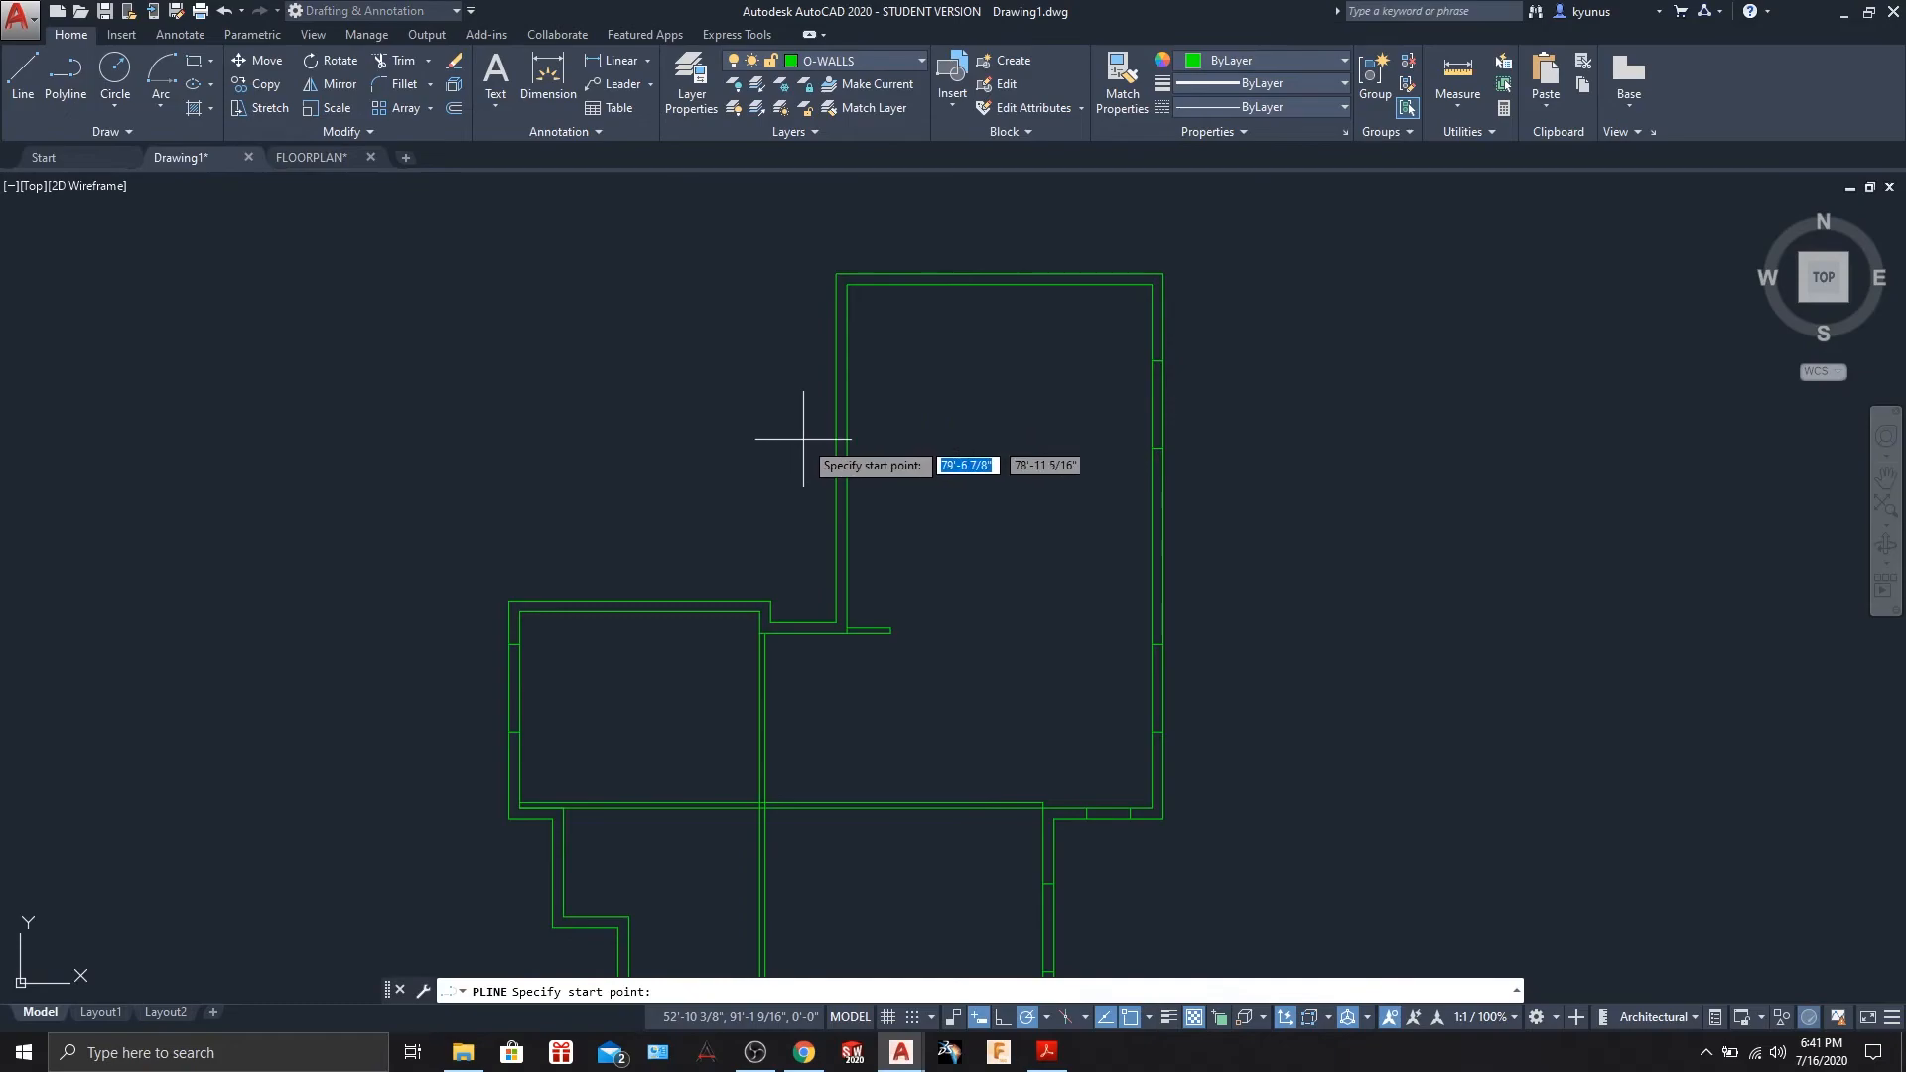
{"action": "left_click", "coordinate": [836, 448]}
{"action": "left_click", "coordinate": [847, 447]}
{"action": "key", "text": "Return"}
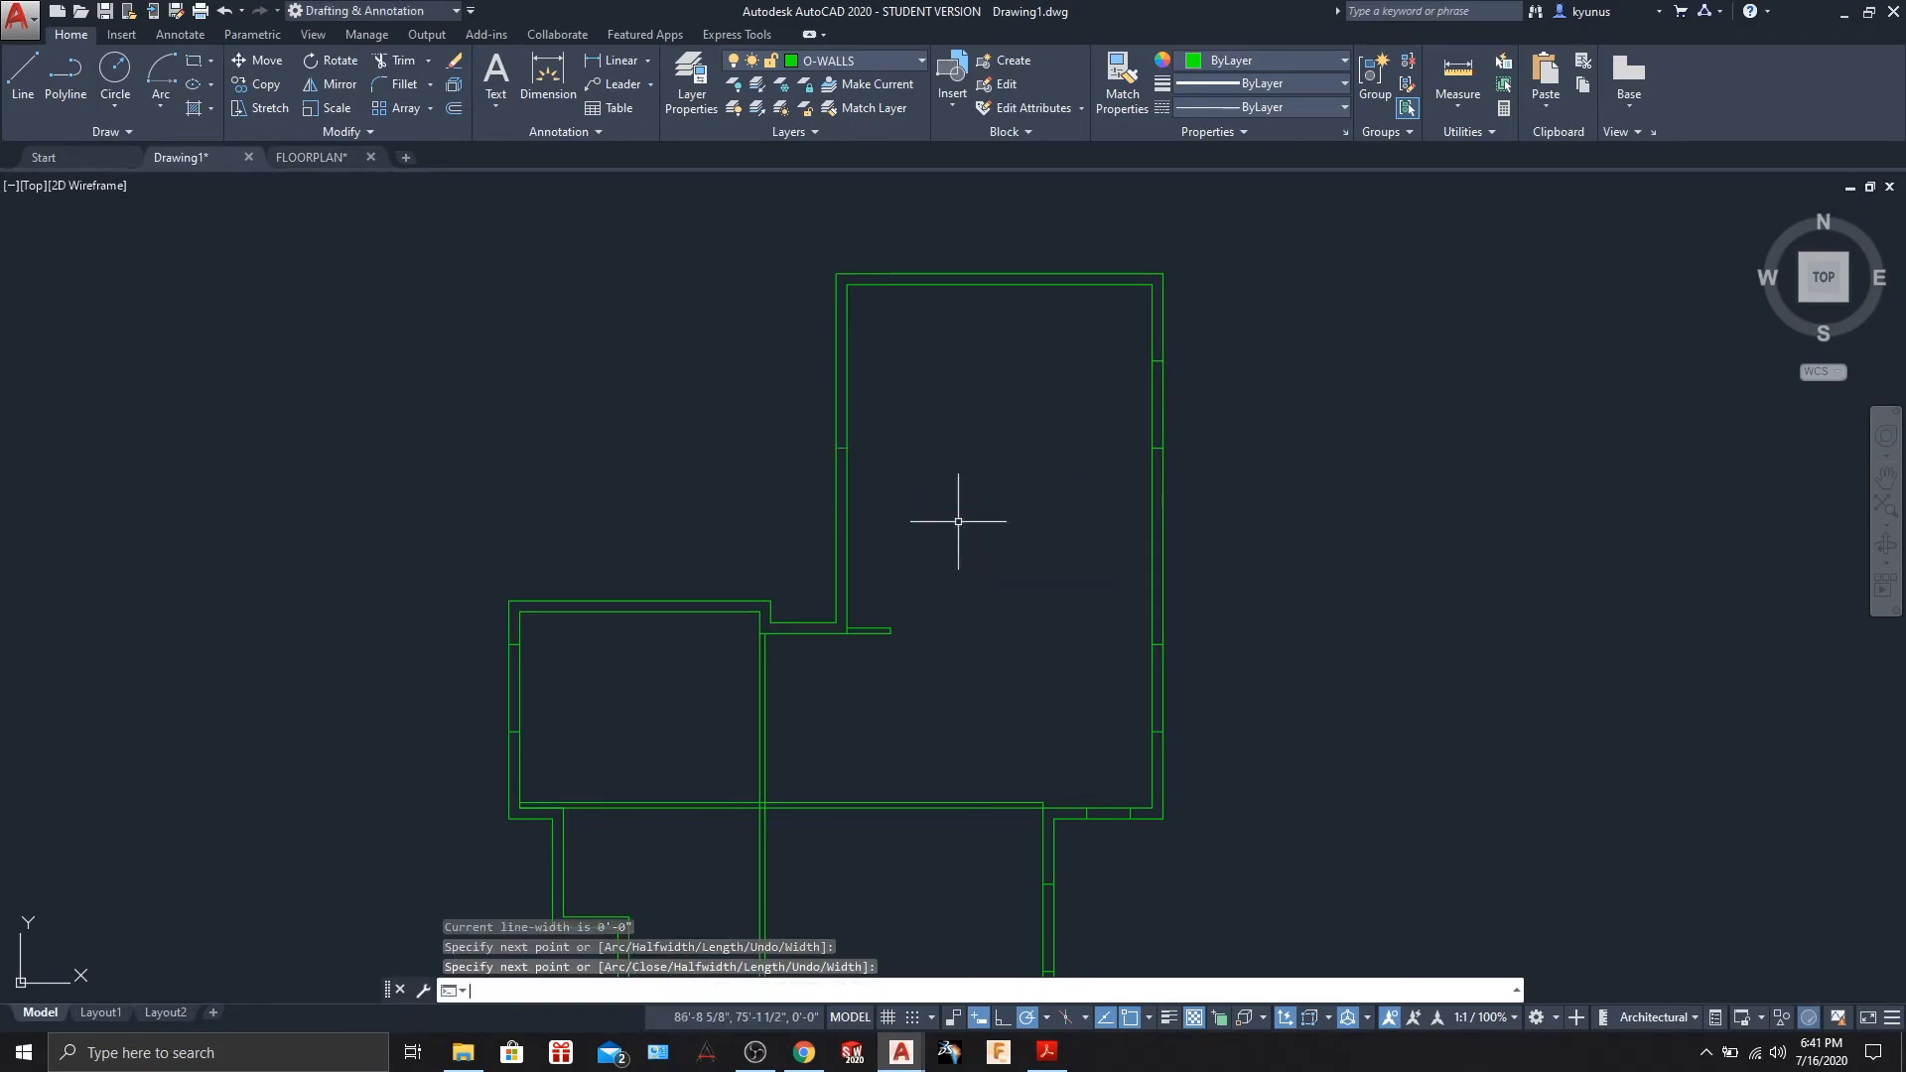
- Offset the midpoint line on the upper room's left wall 16" both upward and downward, and erase the original midpoint line
{"action": "scroll", "coordinate": [938, 428], "scroll_direction": "up", "scroll_amount": 4}
{"action": "mouse_move", "coordinate": [860, 376]}
{"action": "middle_mouse_down"}
{"action": "mouse_move", "coordinate": [1001, 566]}
{"action": "mouse_move", "coordinate": [993, 502]}
{"action": "middle_mouse_up"}
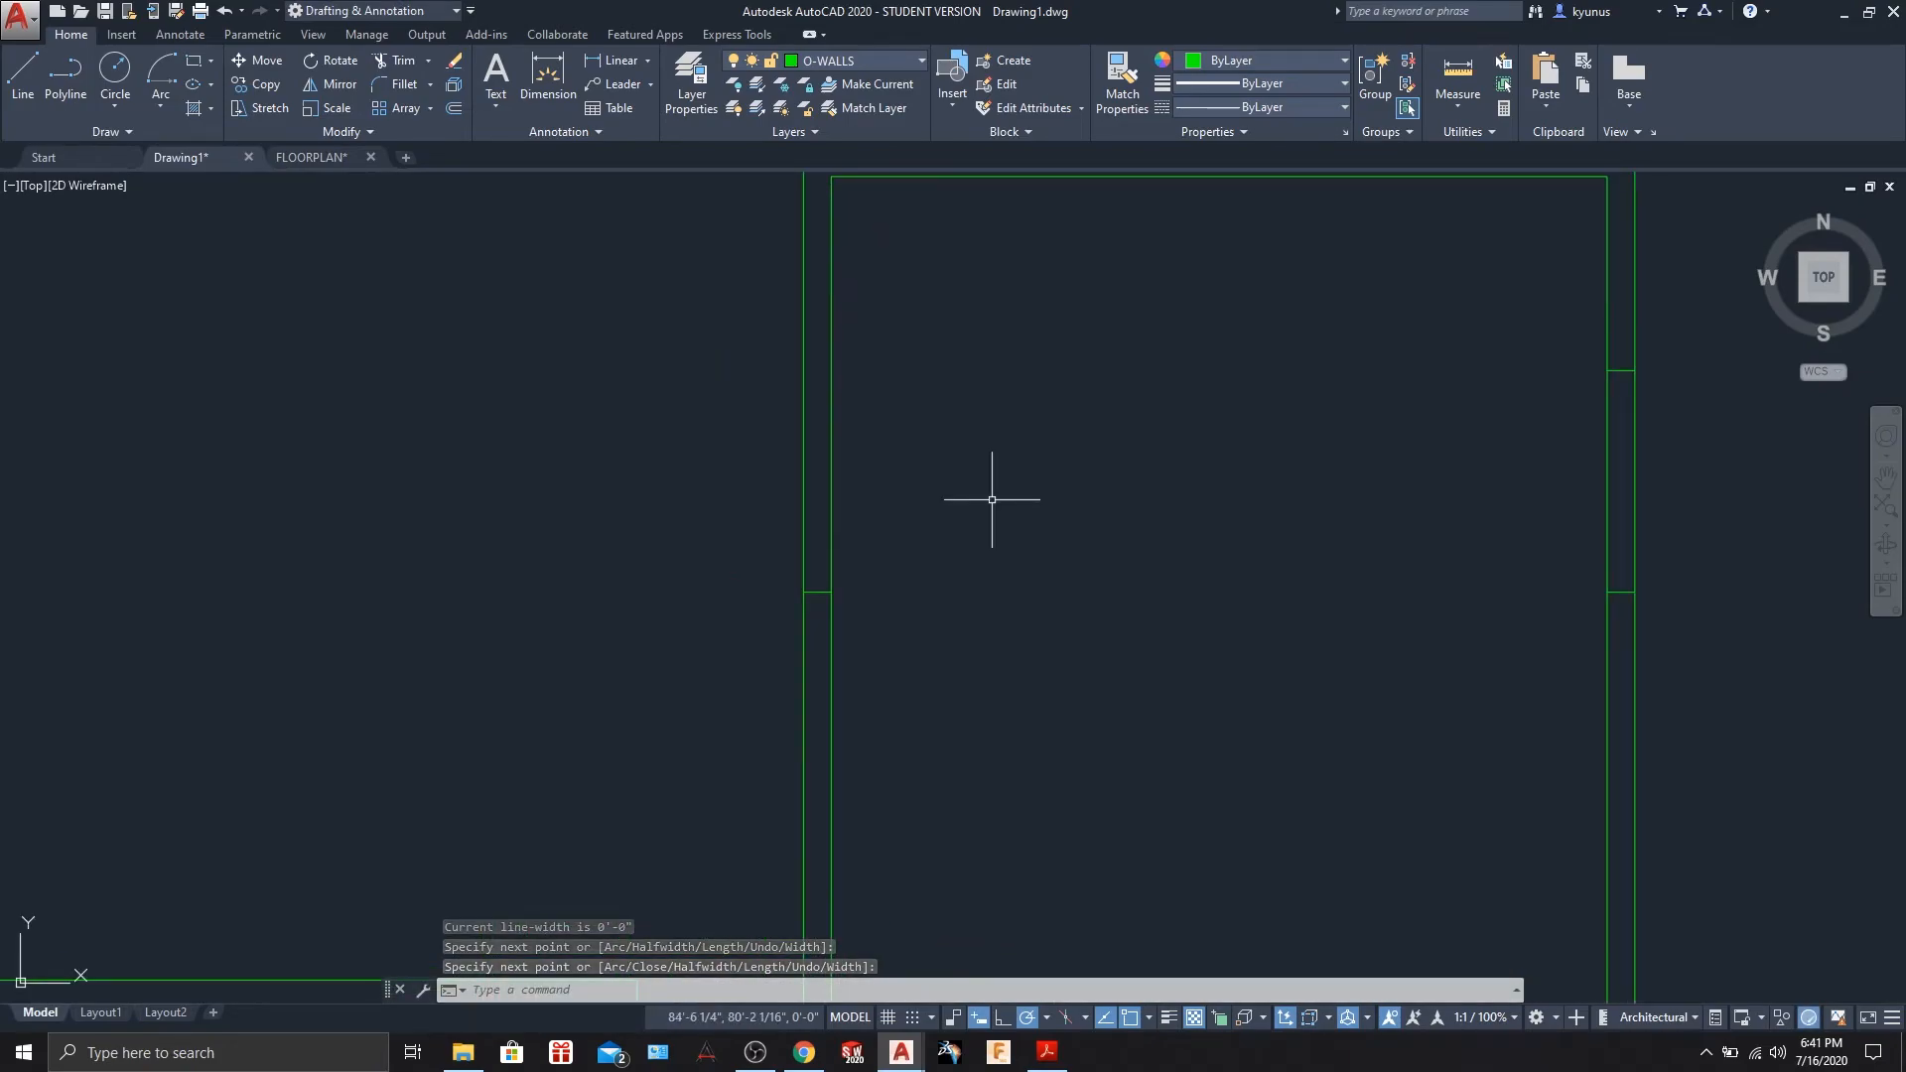
{"action": "middle_click_drag", "start_coordinate": [523, 477], "coordinate": [519, 429]}
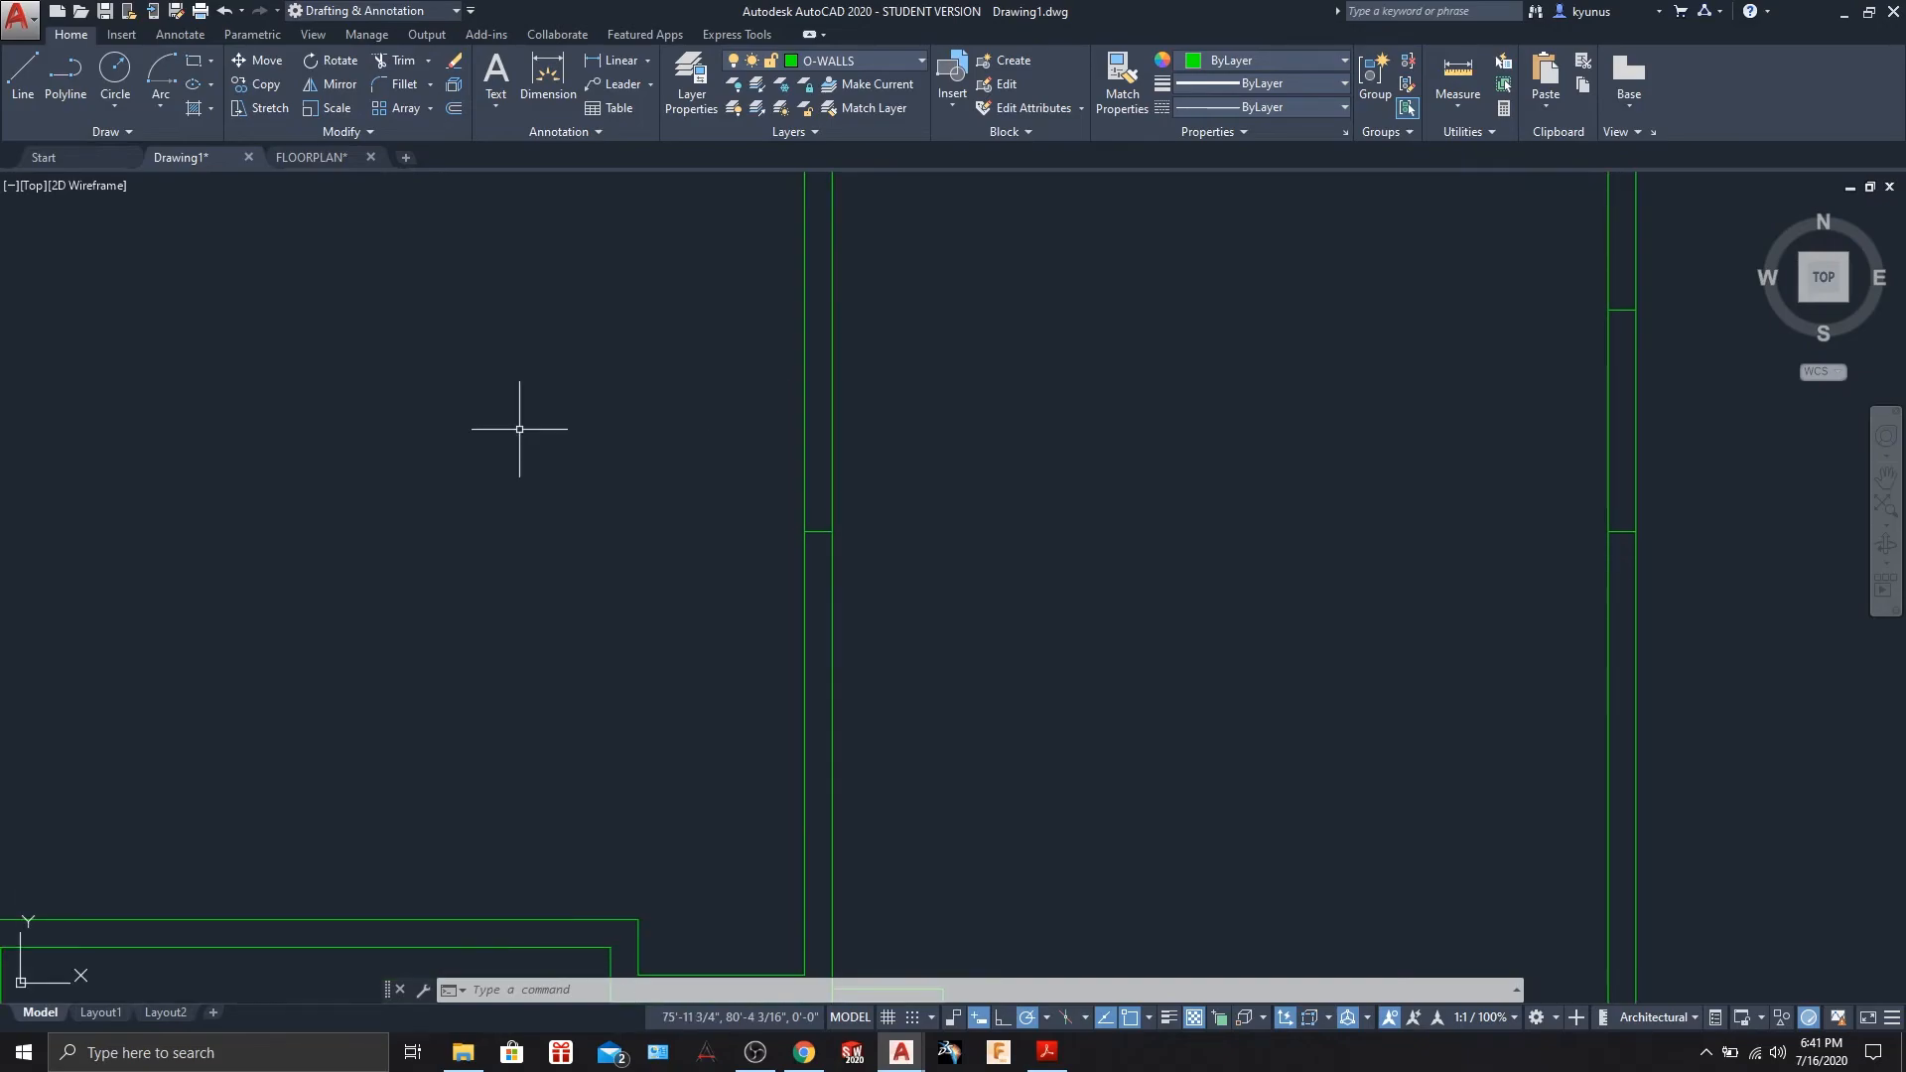
{"action": "left_click", "coordinate": [454, 107]}
{"action": "left_click", "coordinate": [818, 532]}
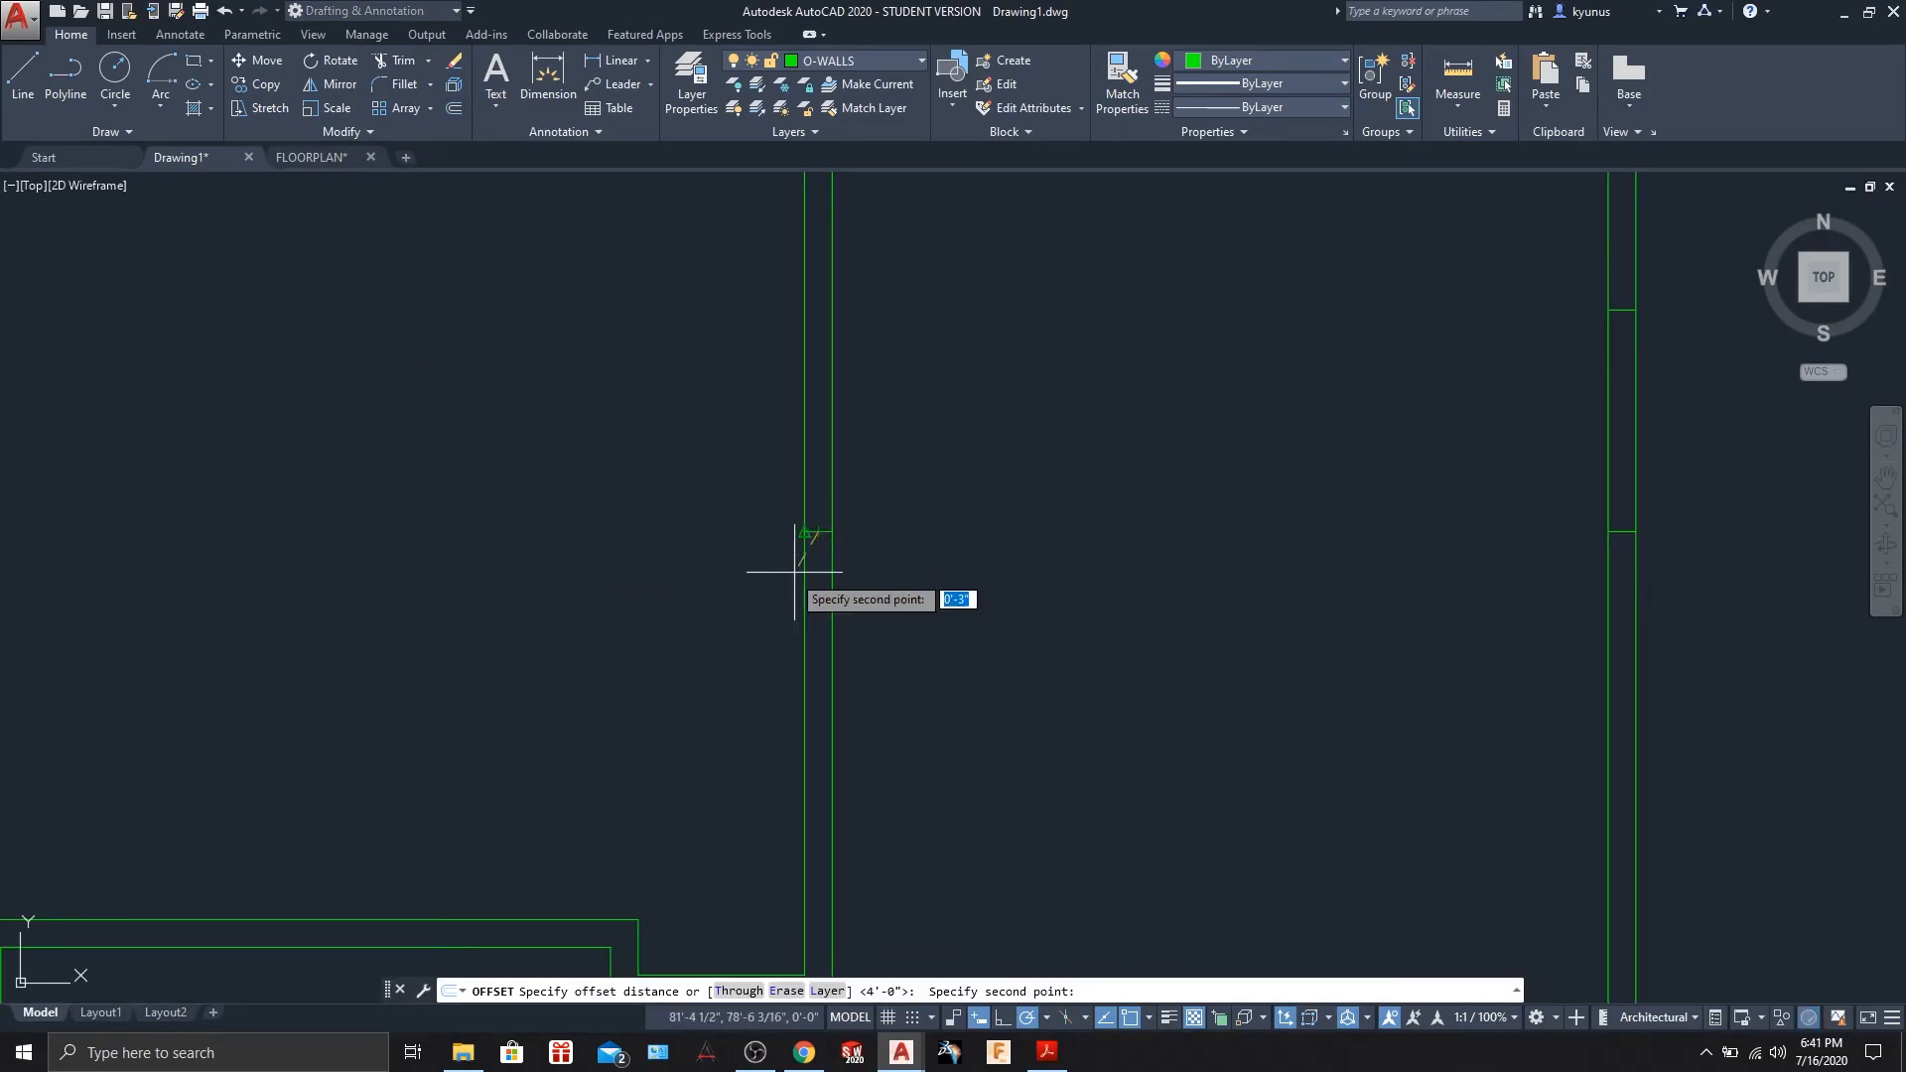
{"action": "type", "text": "16"}
{"action": "key", "text": "Return"}
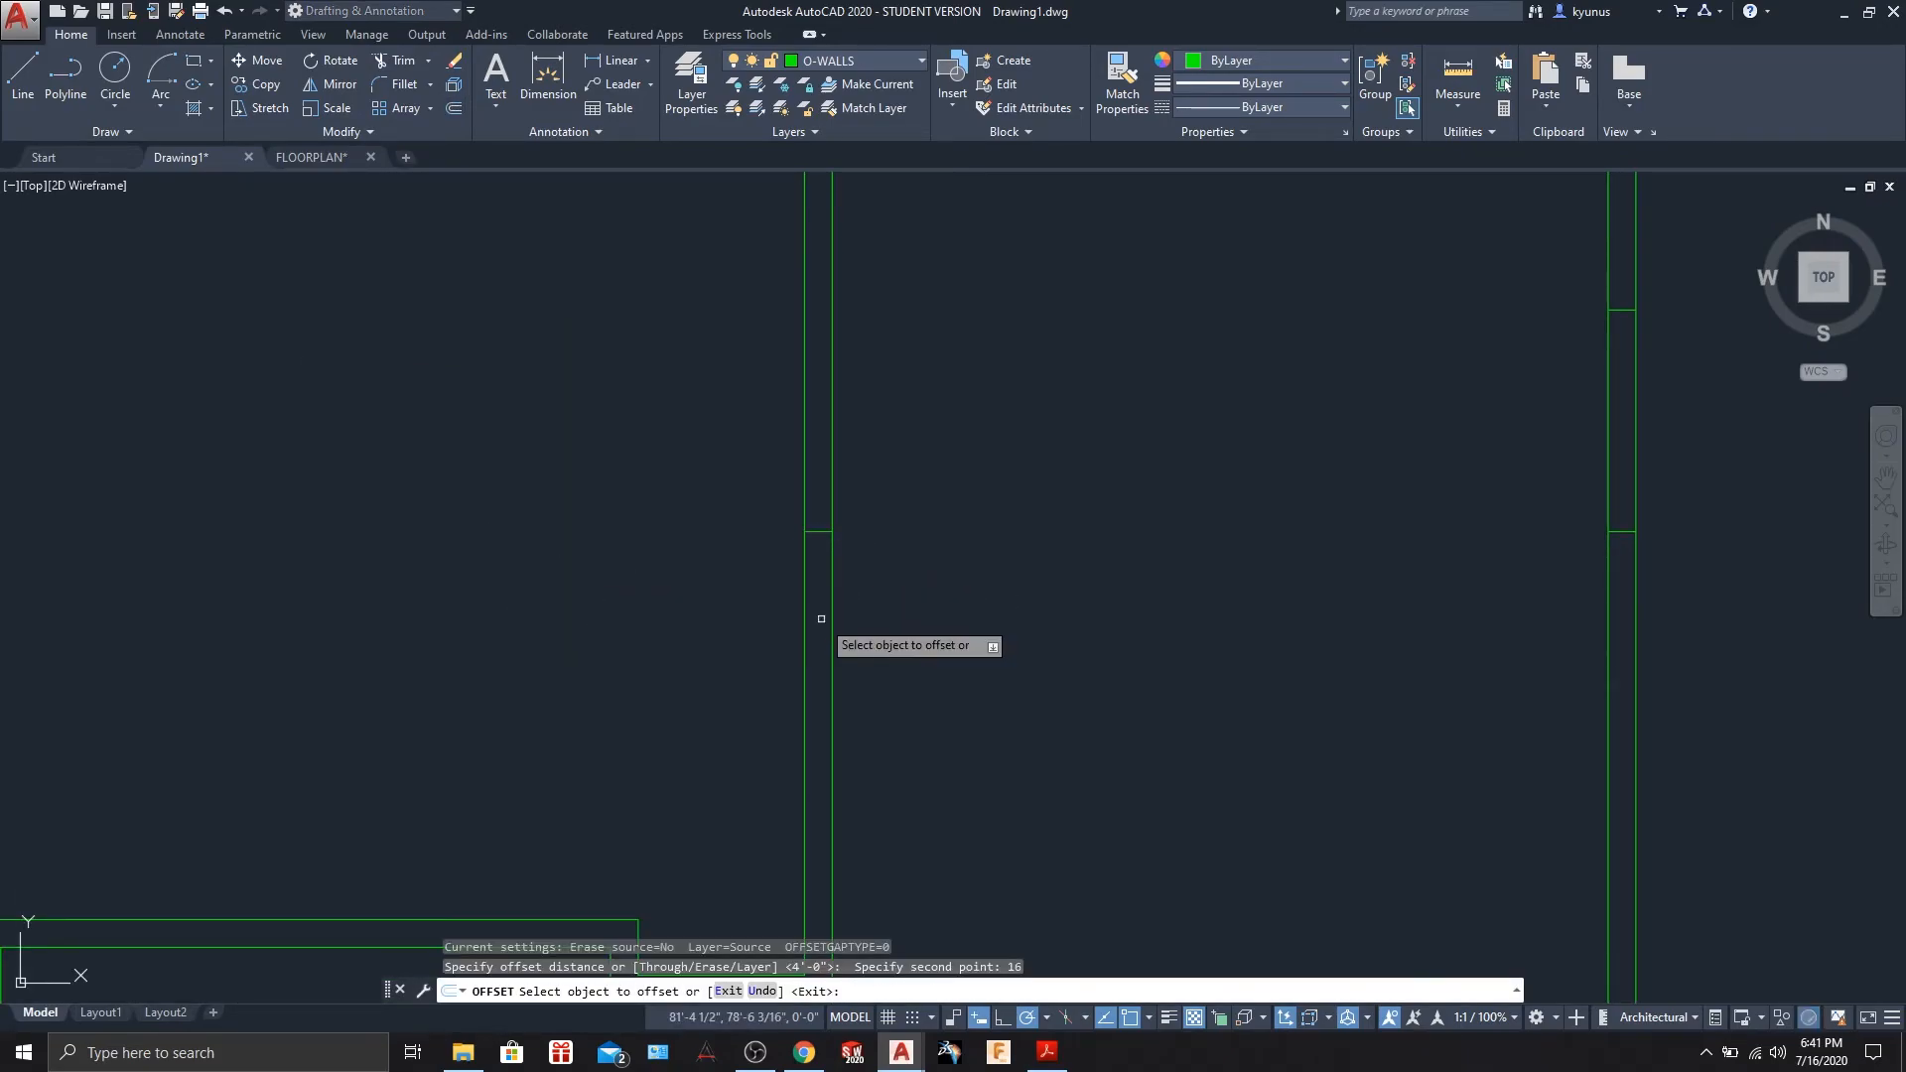
{"action": "left_click", "coordinate": [818, 533]}
{"action": "left_click", "coordinate": [818, 586]}
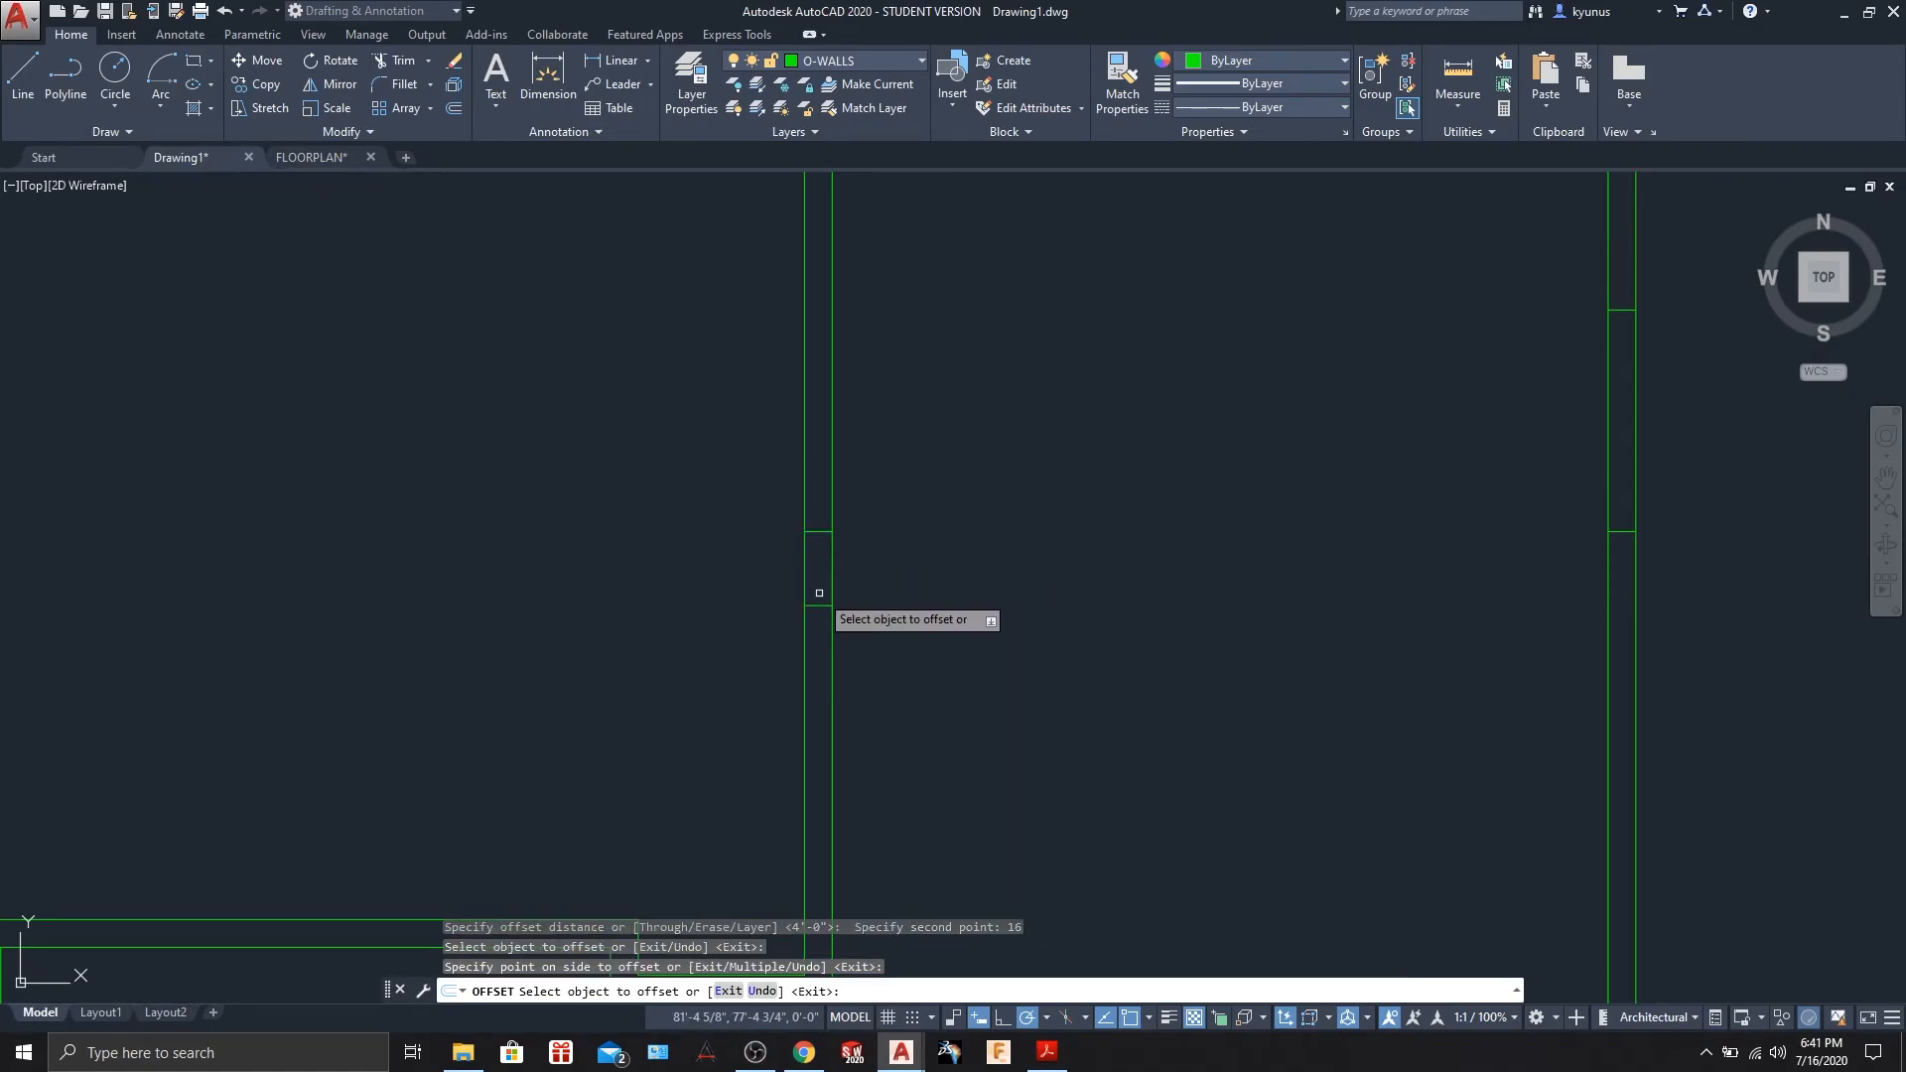
{"action": "left_click", "coordinate": [818, 532]}
{"action": "left_click", "coordinate": [820, 454]}
{"action": "scroll", "coordinate": [1011, 607], "scroll_direction": "down", "scroll_amount": 4}
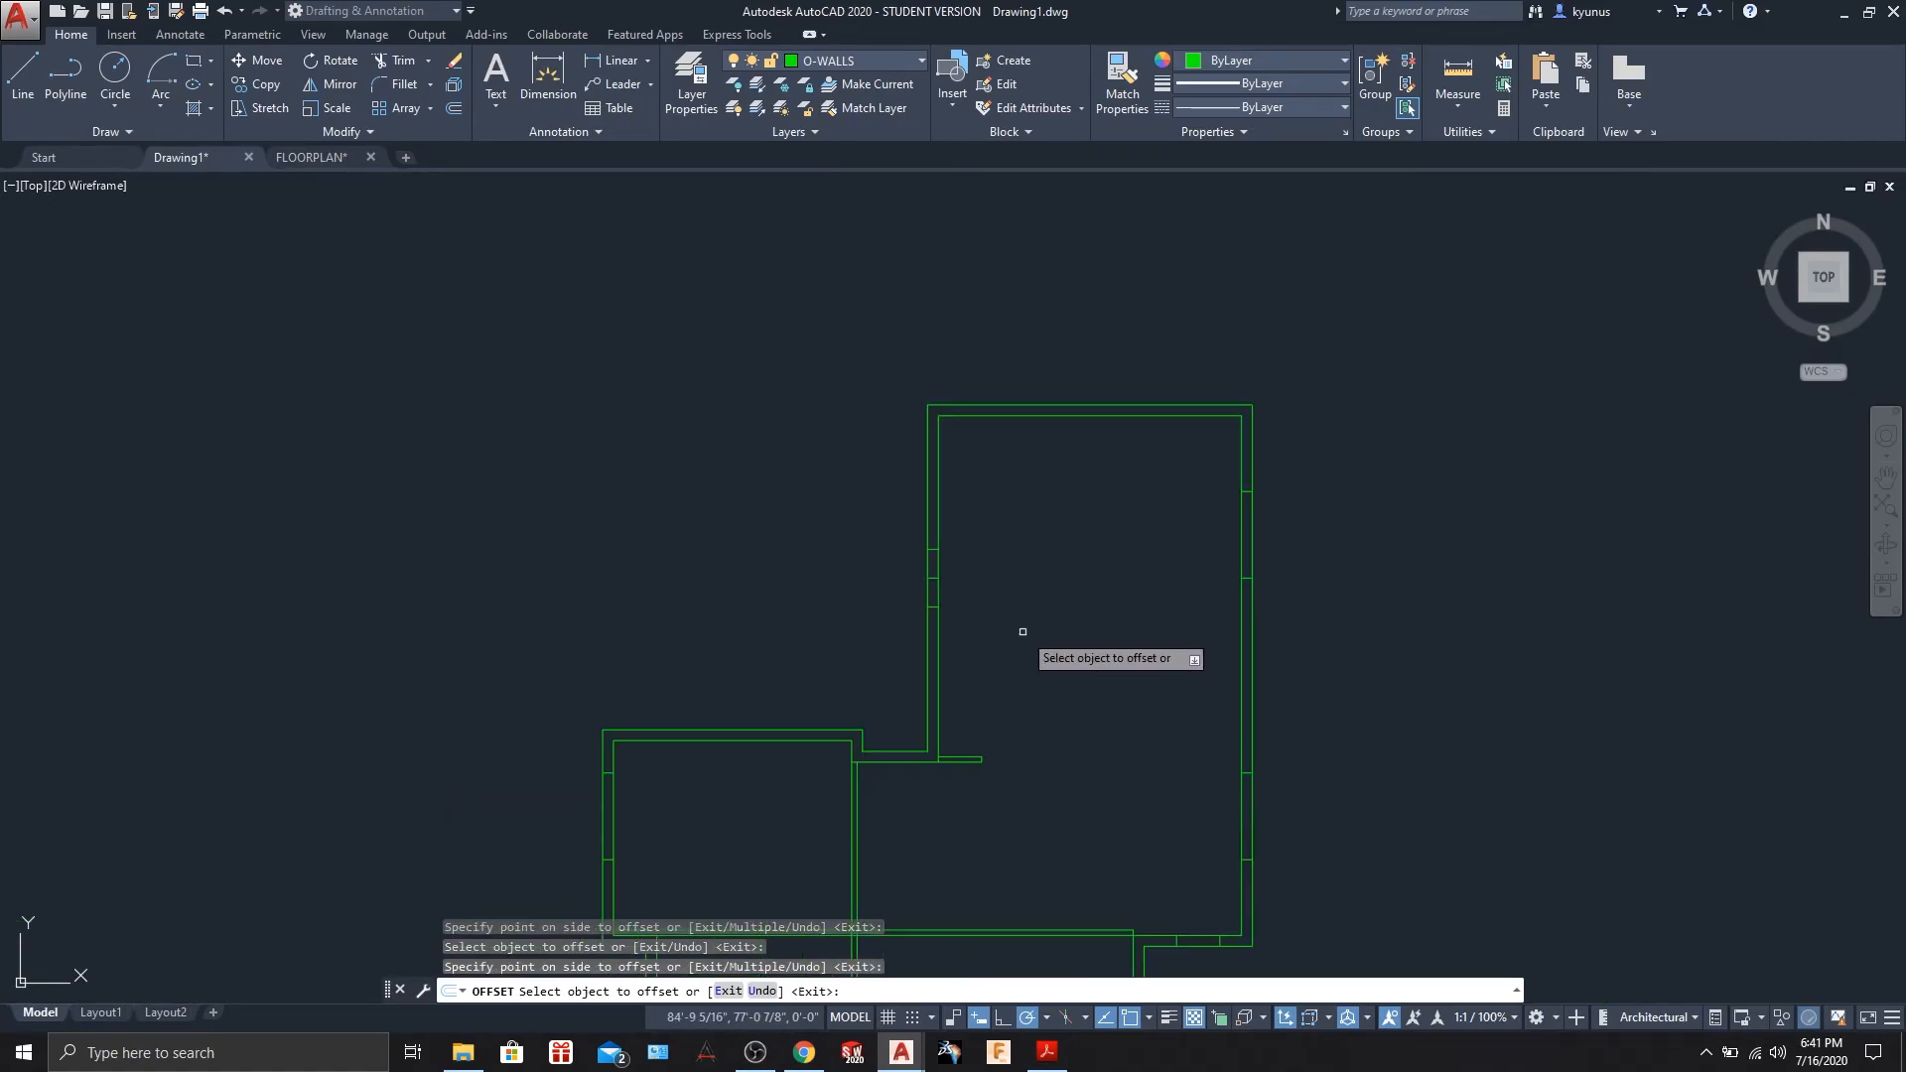
{"action": "key", "text": "Escape"}
{"action": "left_click", "coordinate": [927, 576]}
{"action": "key", "text": "Delete"}
- Draw a polyline across the horizontal partition wall's thickness, starting 32" left of the lower room's inner right wall face
{"action": "mouse_move", "coordinate": [1103, 692]}
{"action": "middle_mouse_down"}
{"action": "mouse_move", "coordinate": [1060, 575]}
{"action": "mouse_move", "coordinate": [993, 556]}
{"action": "mouse_move", "coordinate": [839, 620]}
{"action": "mouse_move", "coordinate": [832, 582]}
{"action": "middle_mouse_up"}
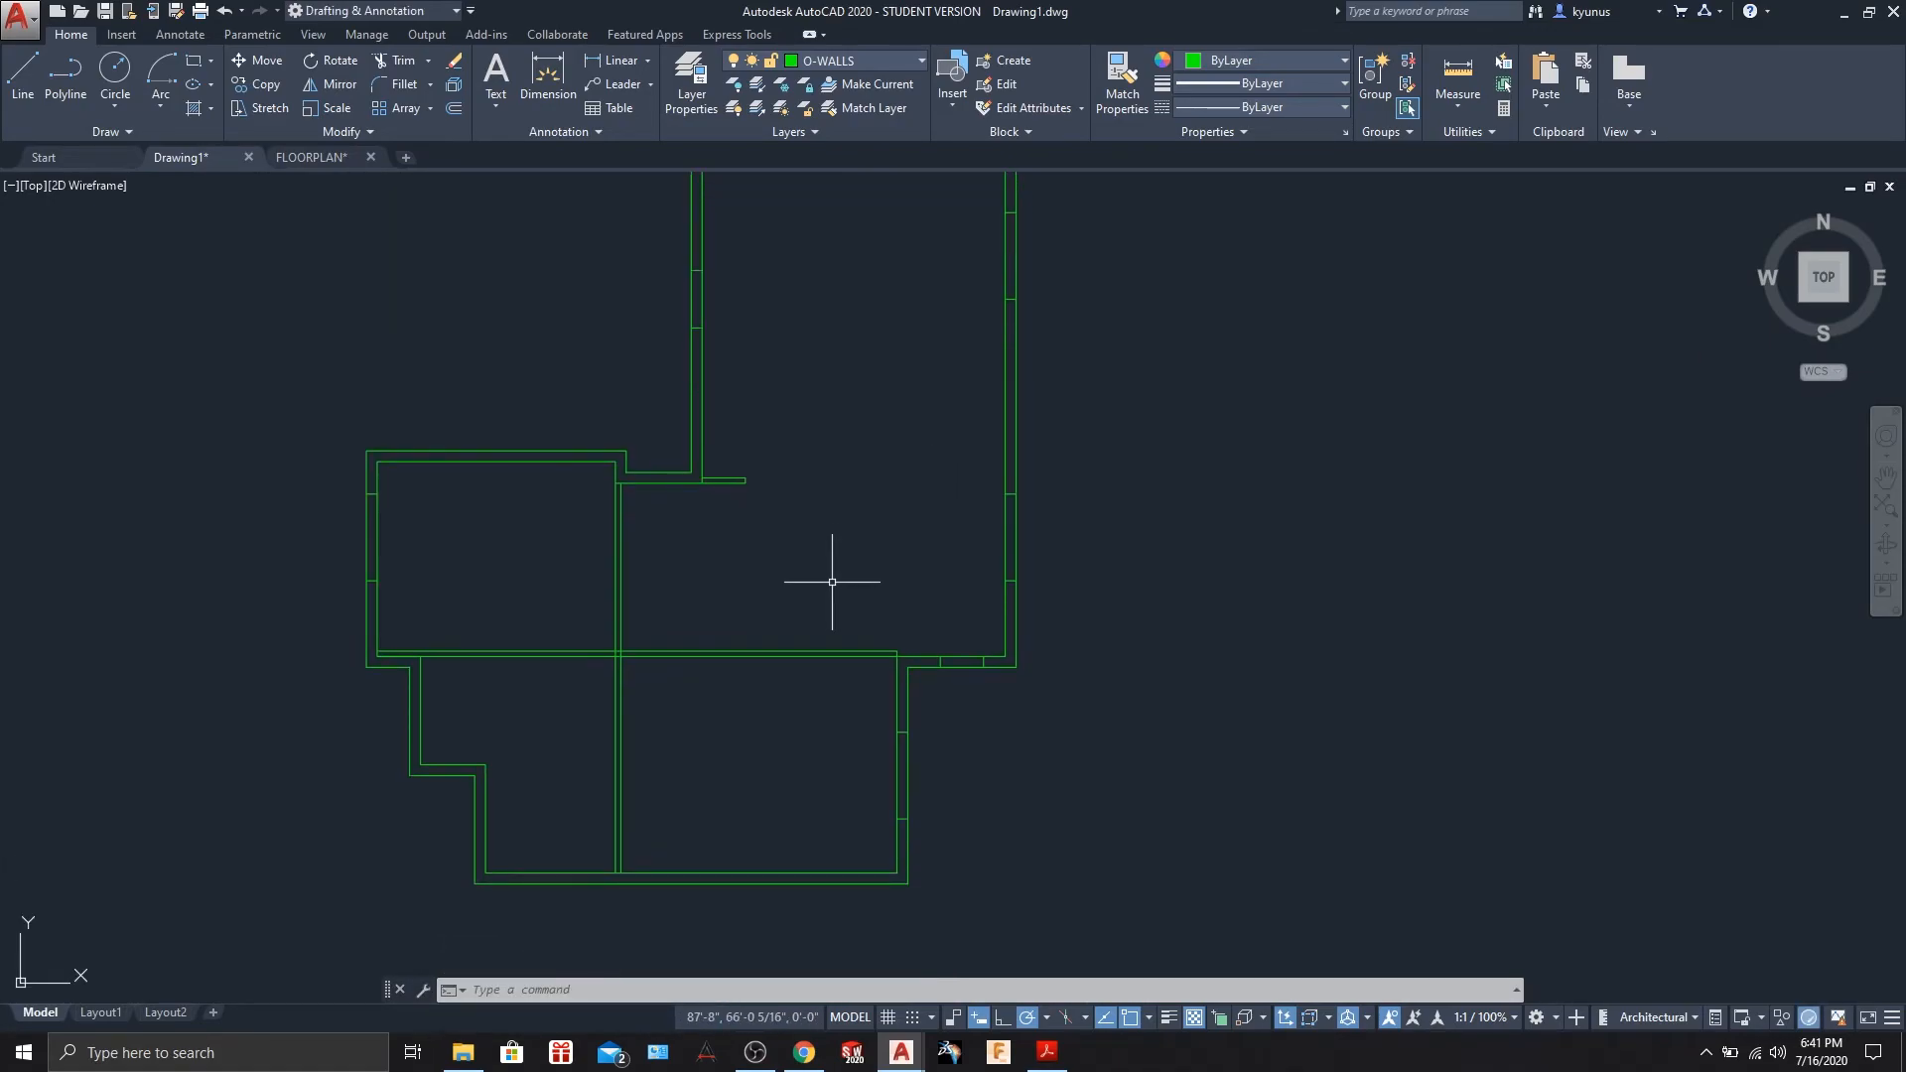
{"action": "scroll", "coordinate": [863, 699], "scroll_direction": "up", "scroll_amount": 2}
{"action": "scroll", "coordinate": [863, 699], "scroll_direction": "up", "scroll_amount": 2}
{"action": "scroll", "coordinate": [863, 699], "scroll_direction": "down", "scroll_amount": 2}
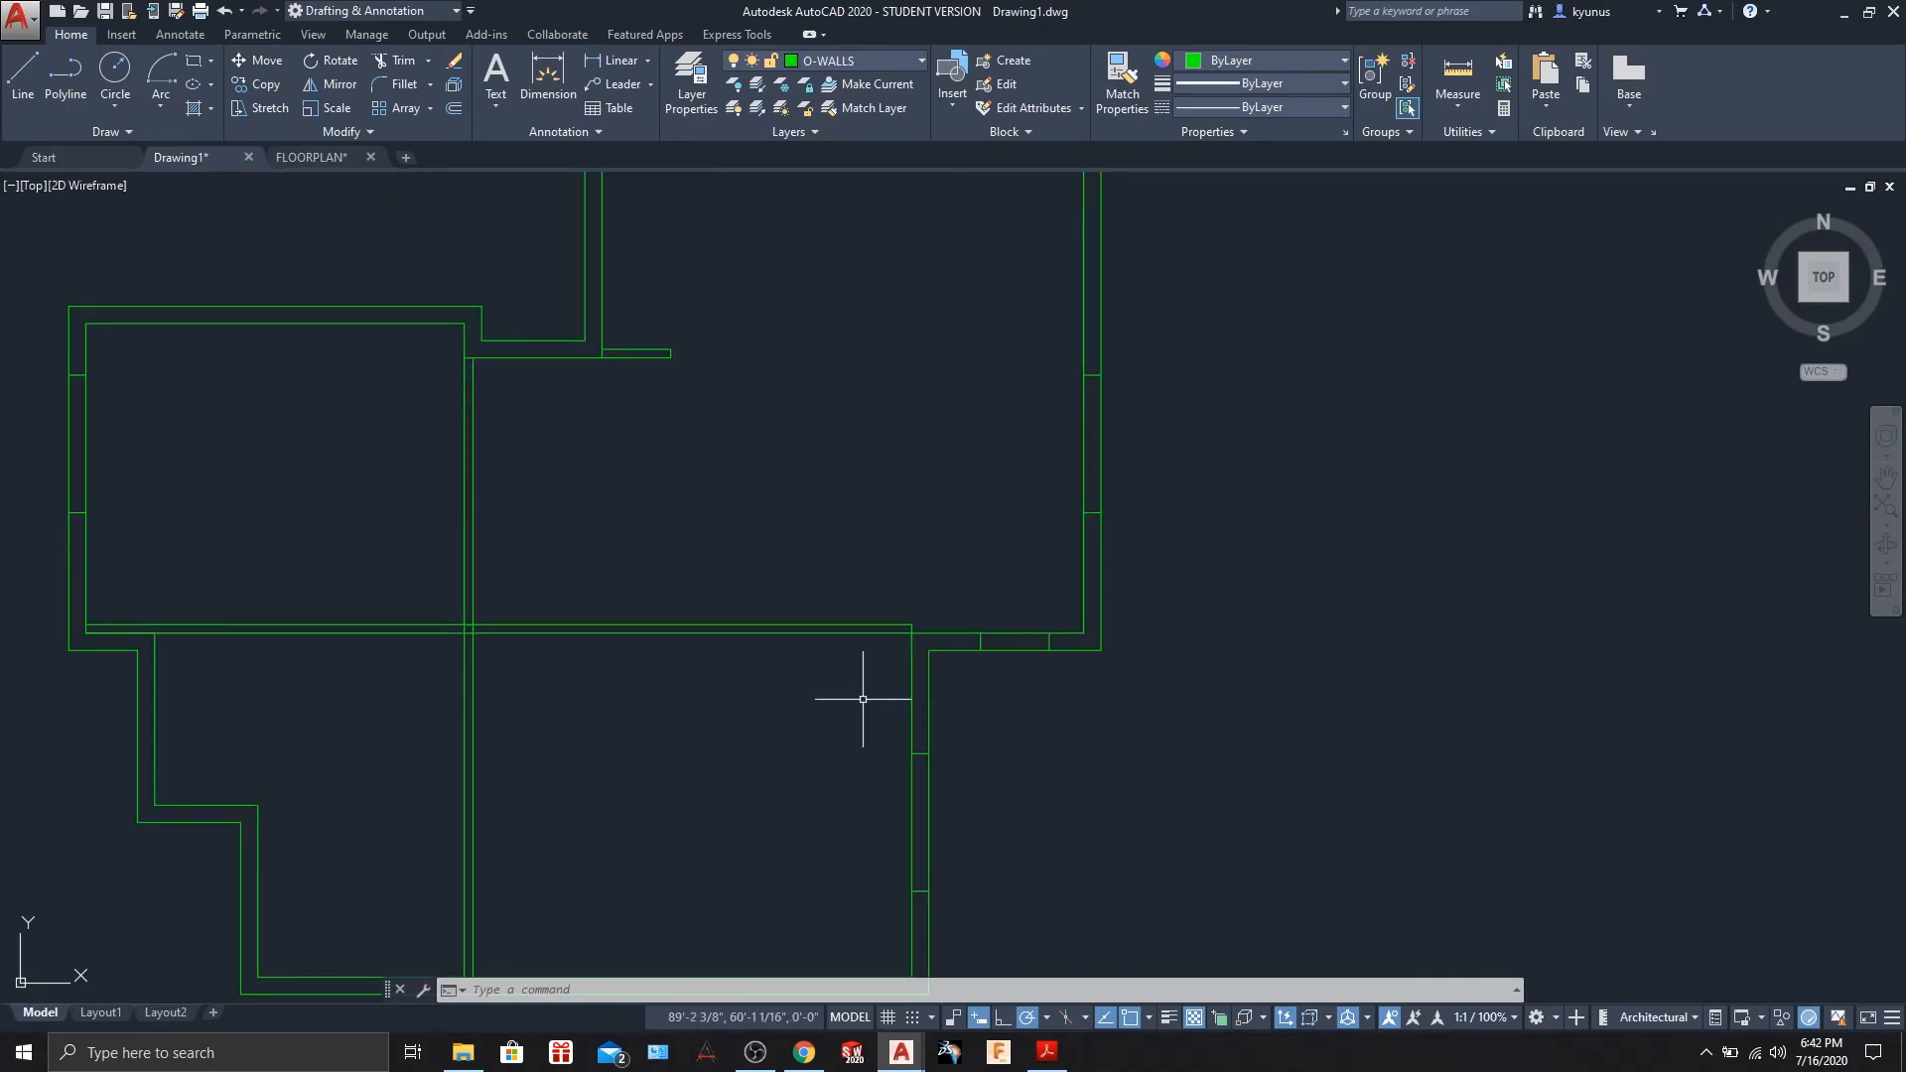
{"action": "left_click", "coordinate": [65, 74]}
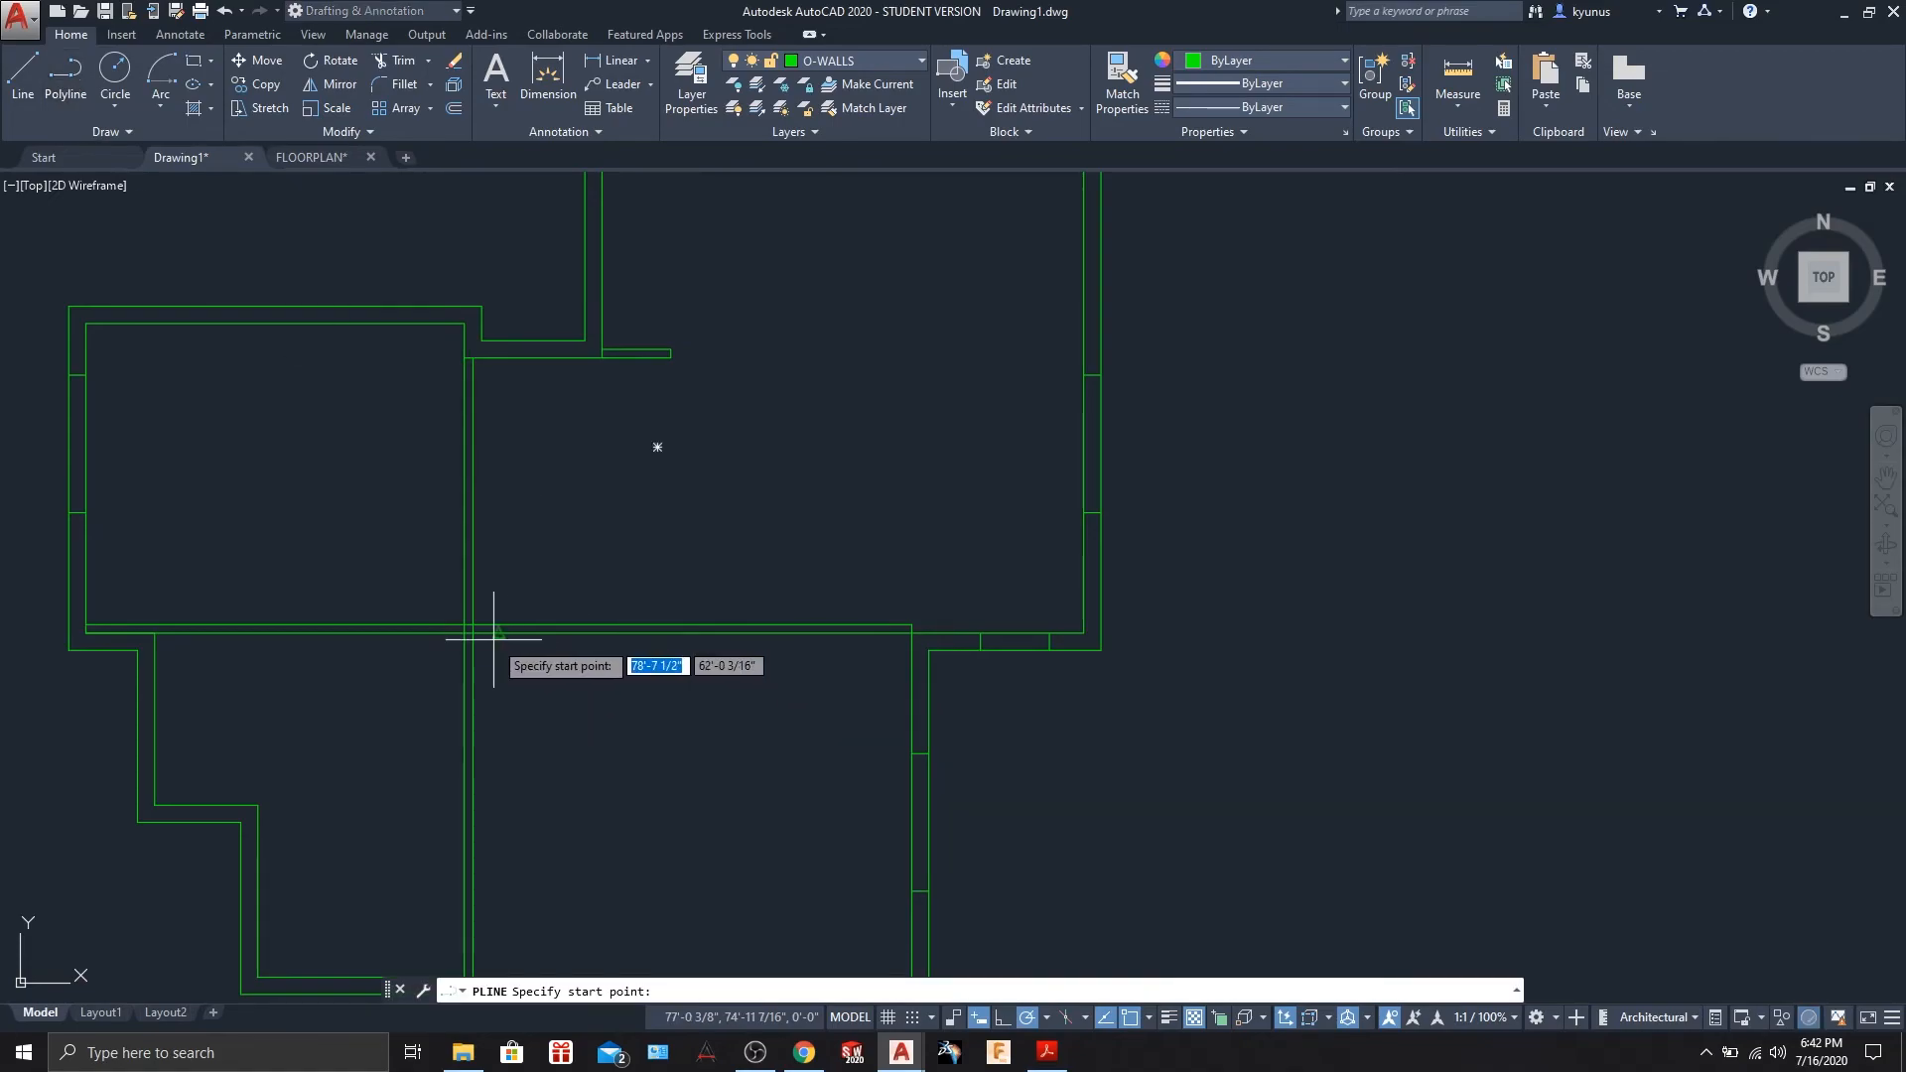
{"action": "key", "text": "Escape"}
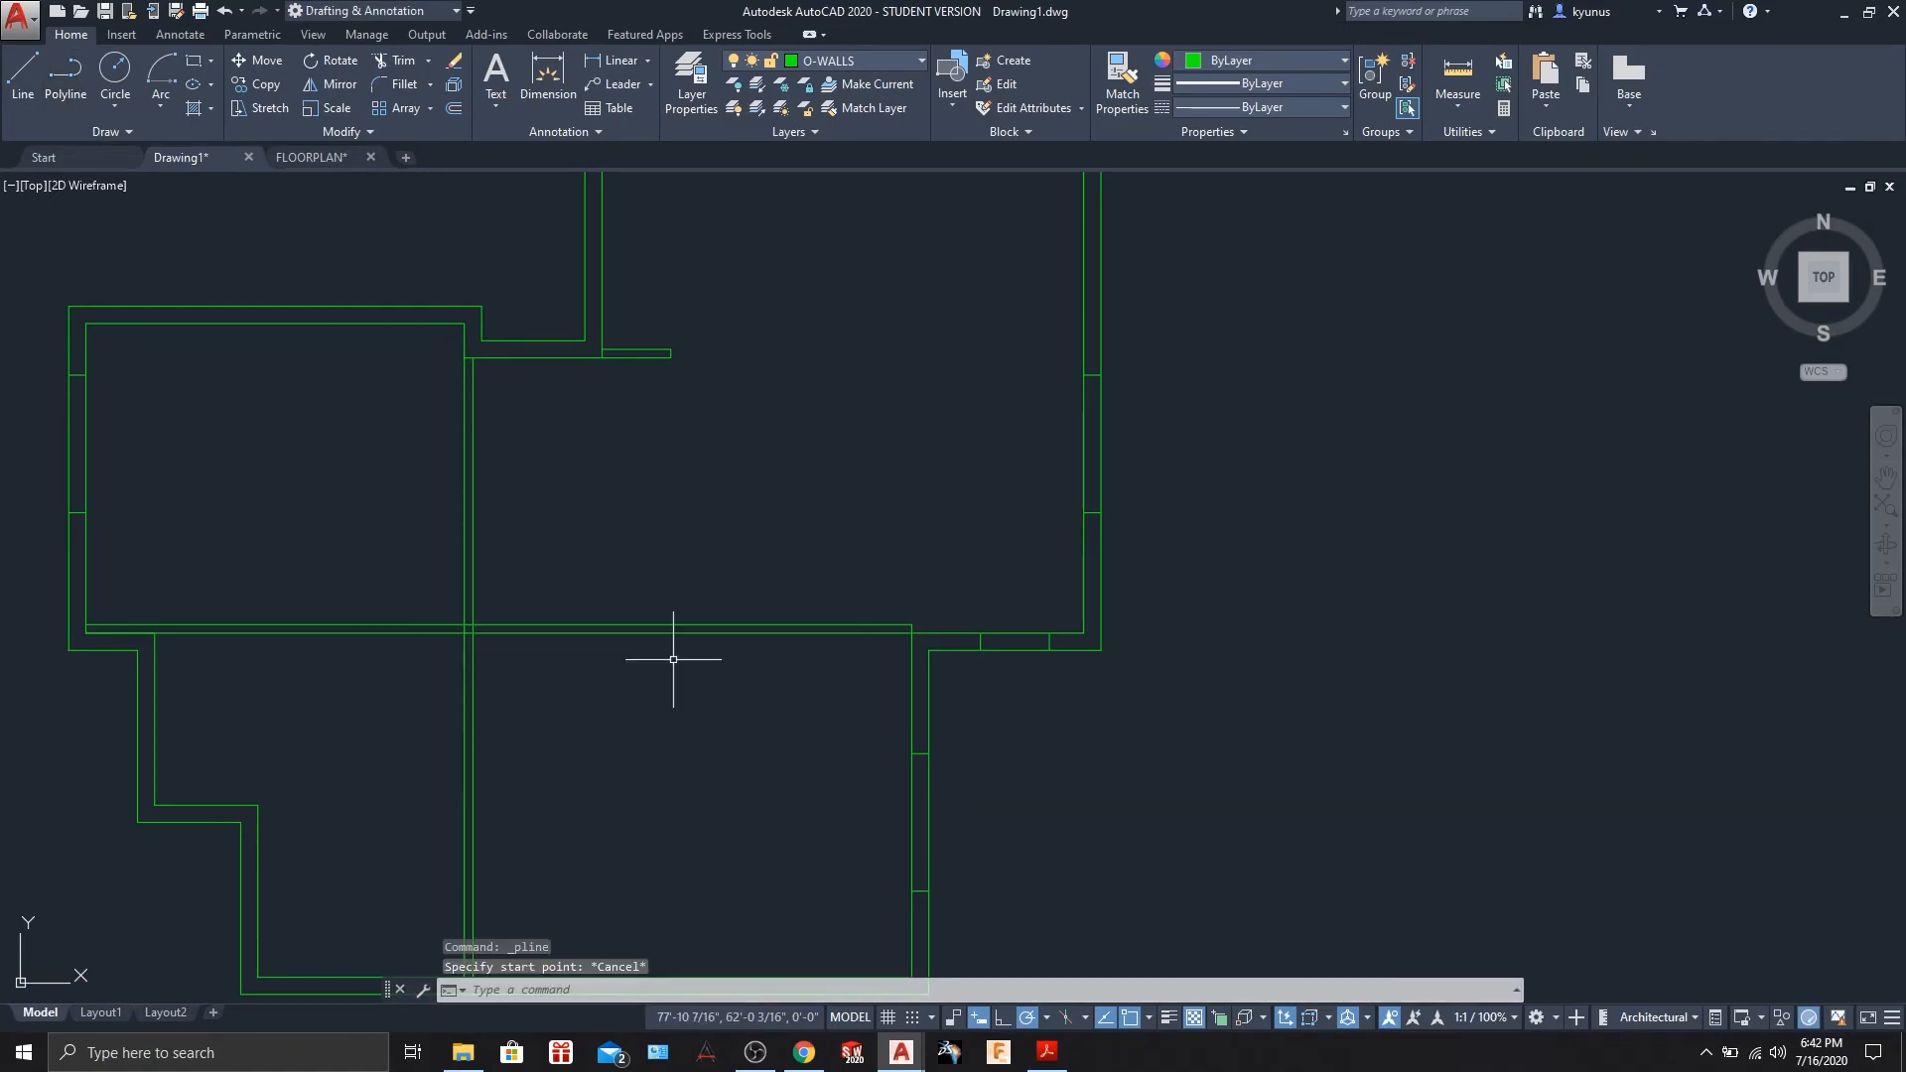
{"action": "left_click", "coordinate": [59, 75]}
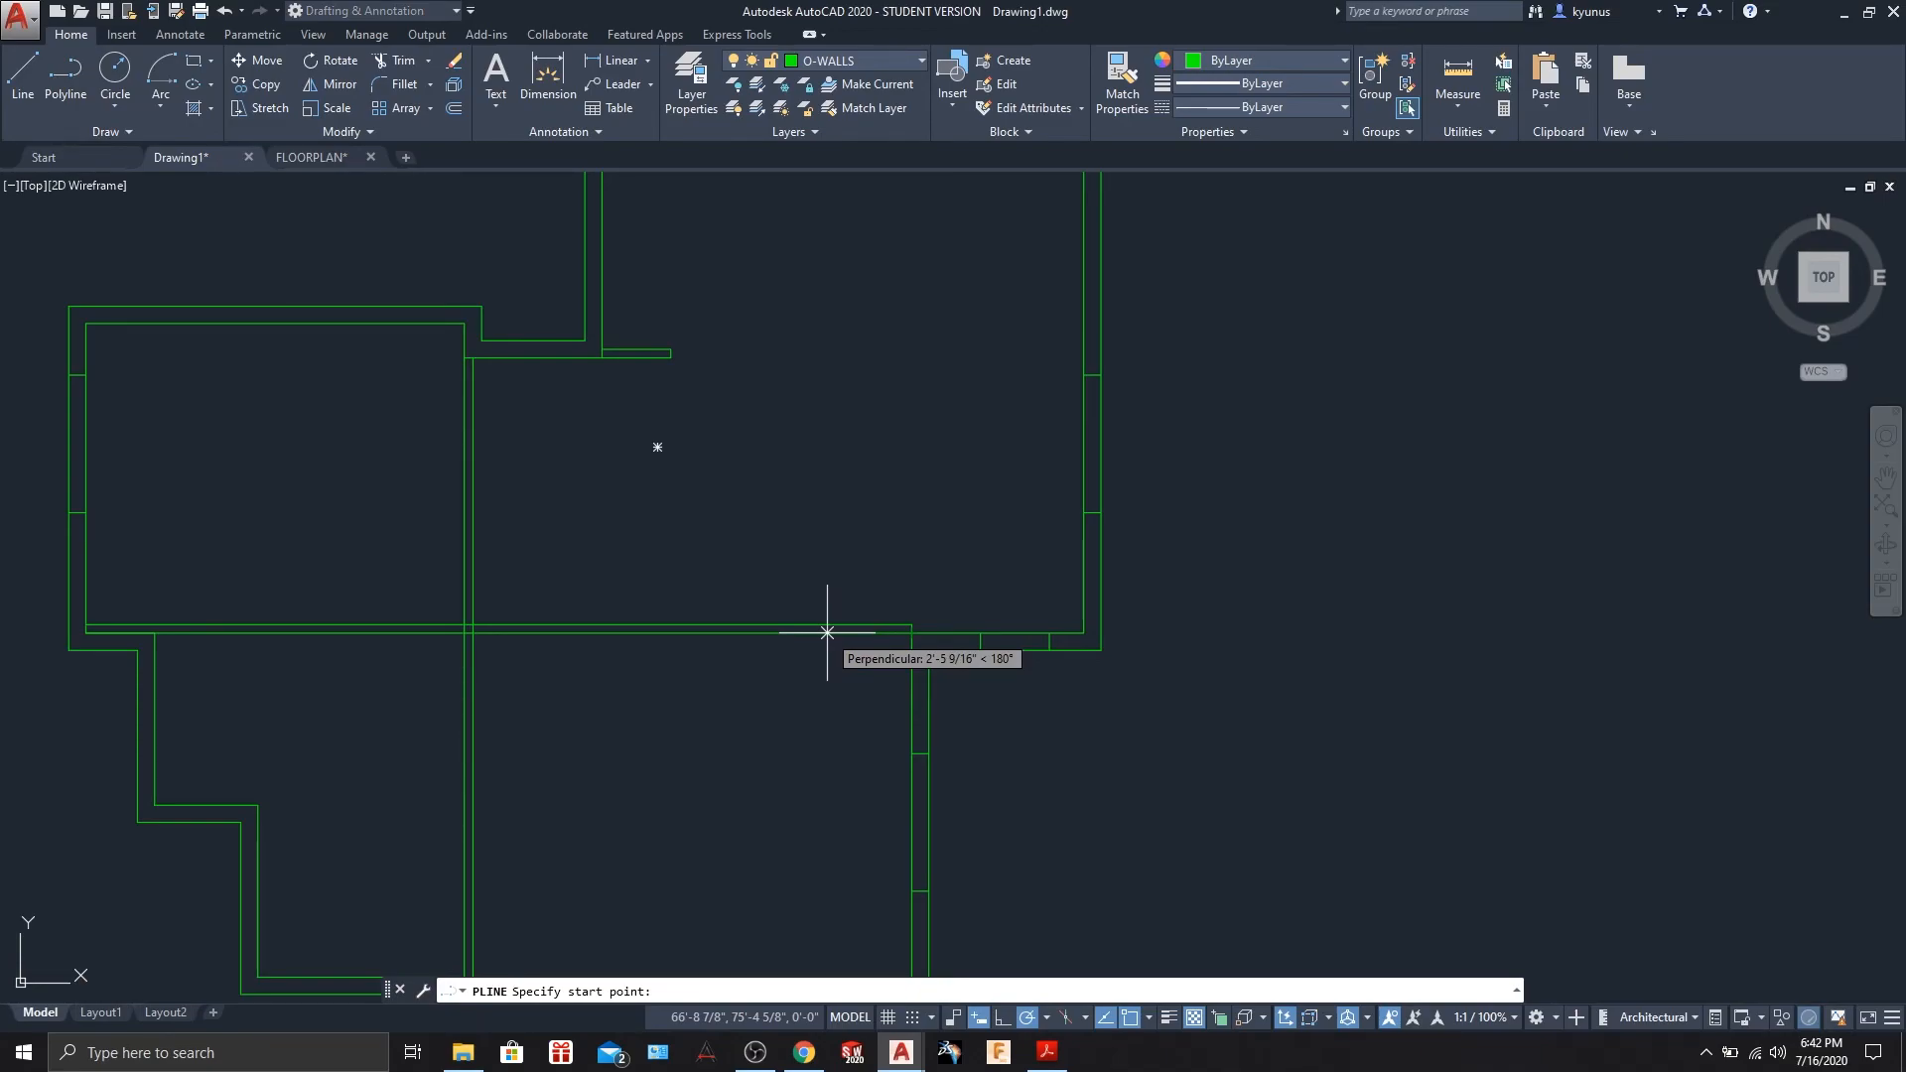
{"action": "type", "text": "32"}
{"action": "key", "text": "Return"}
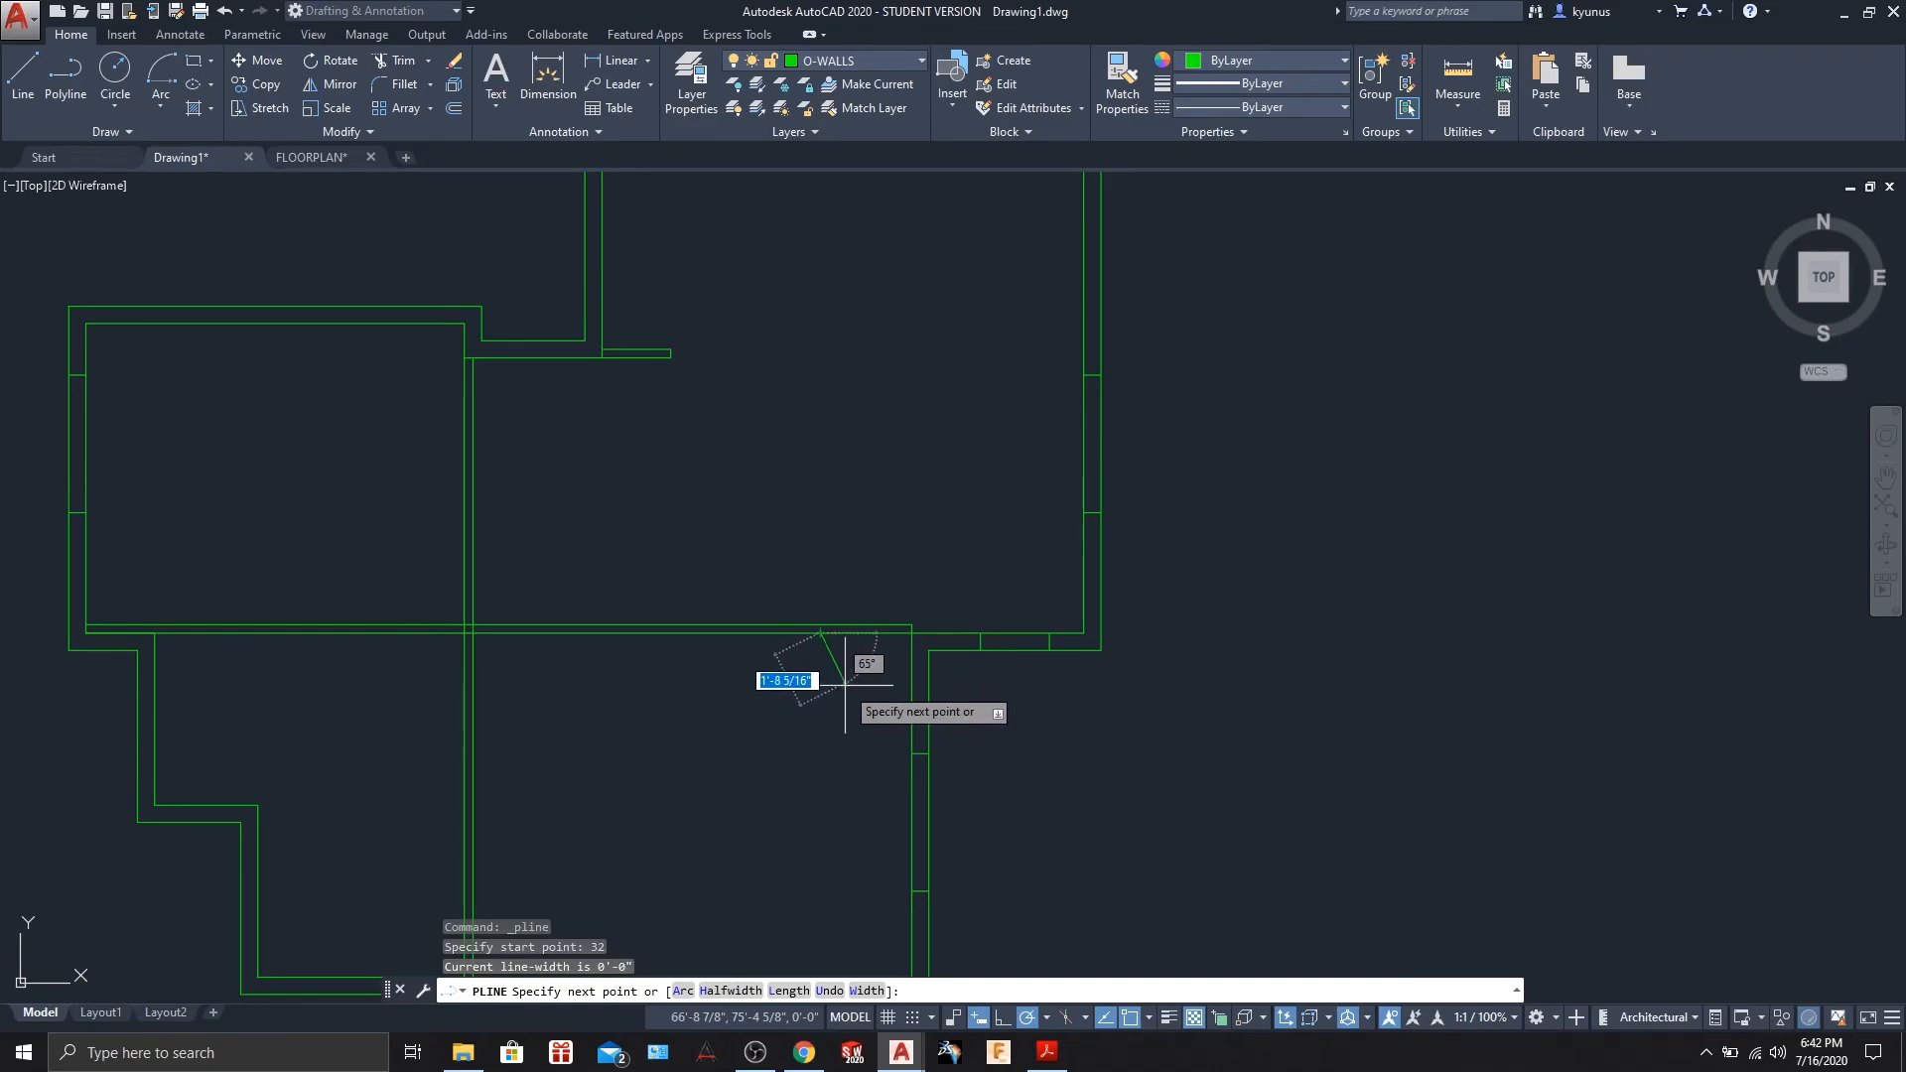
{"action": "scroll", "coordinate": [803, 633], "scroll_direction": "up", "scroll_amount": 3}
{"action": "left_click", "coordinate": [803, 706]}
{"action": "key", "text": "Escape"}
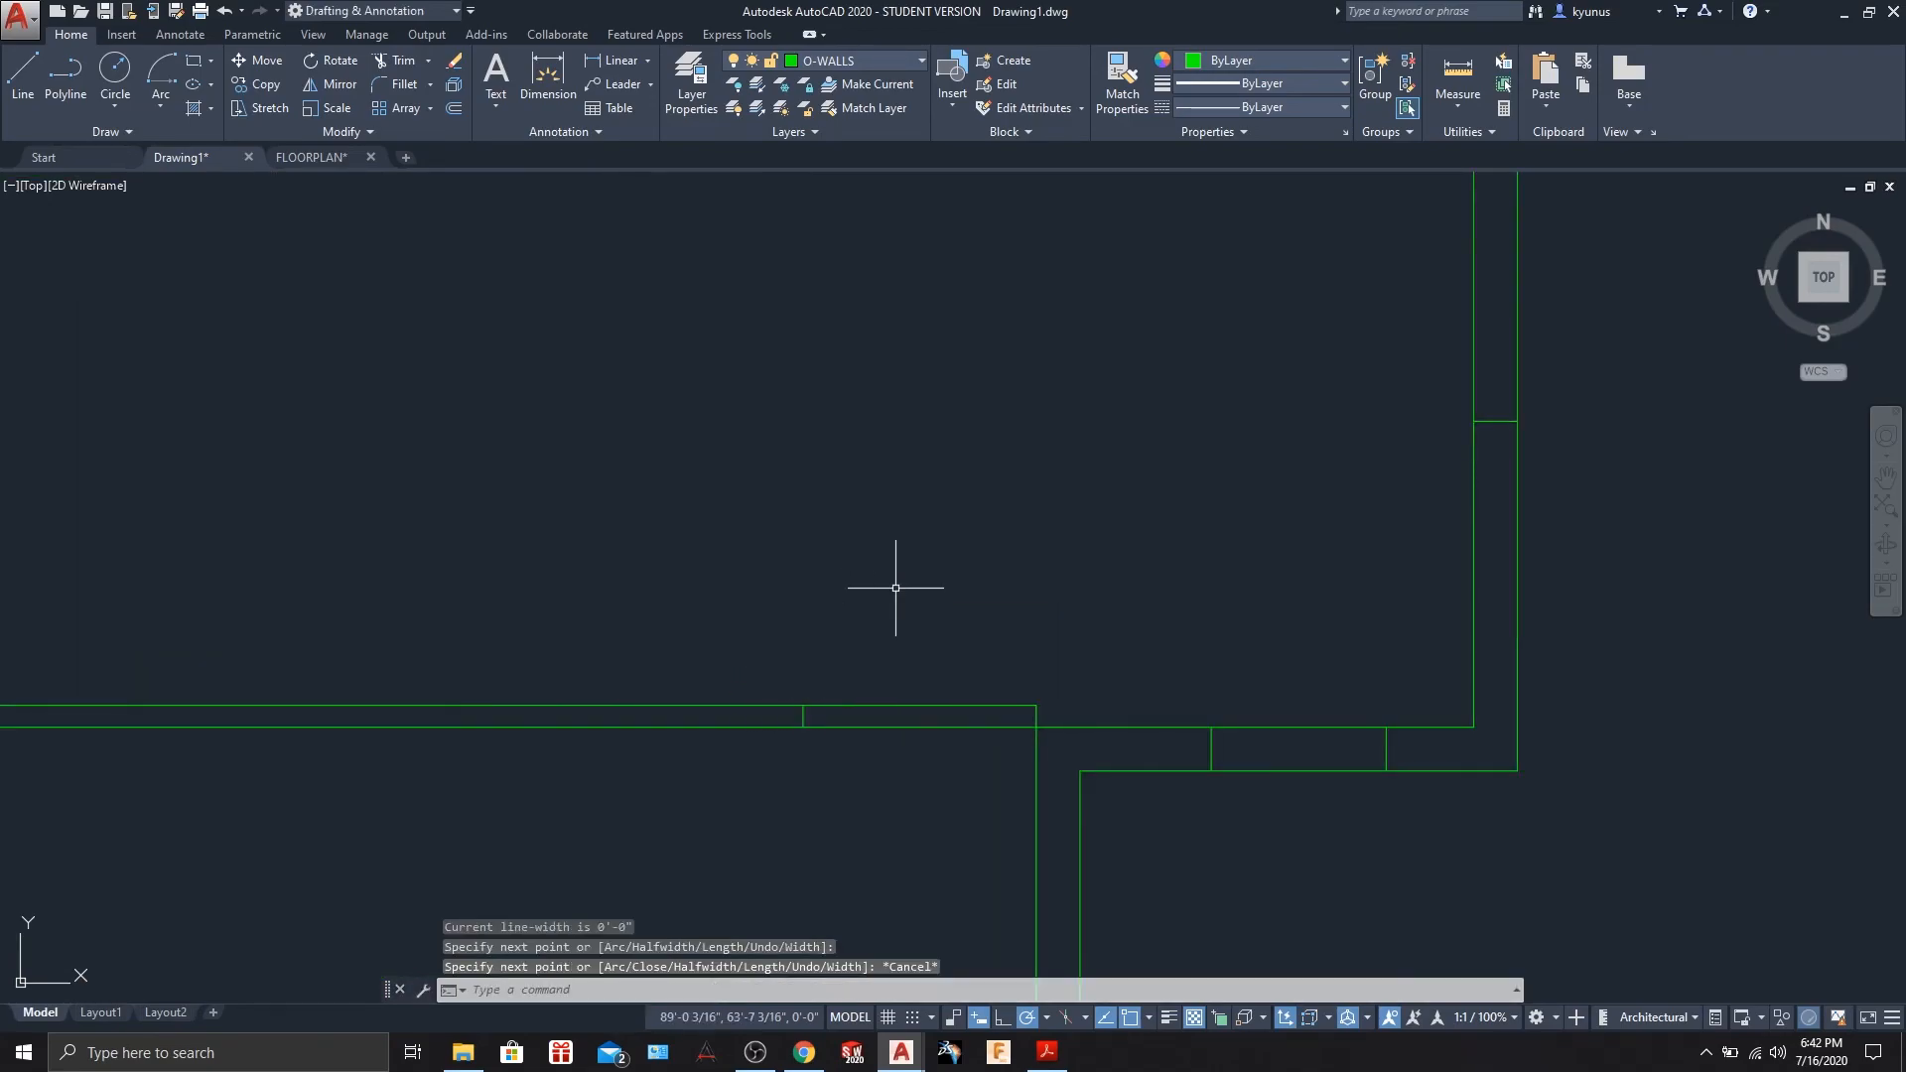
{"action": "scroll", "coordinate": [928, 717], "scroll_direction": "down", "scroll_amount": 5}
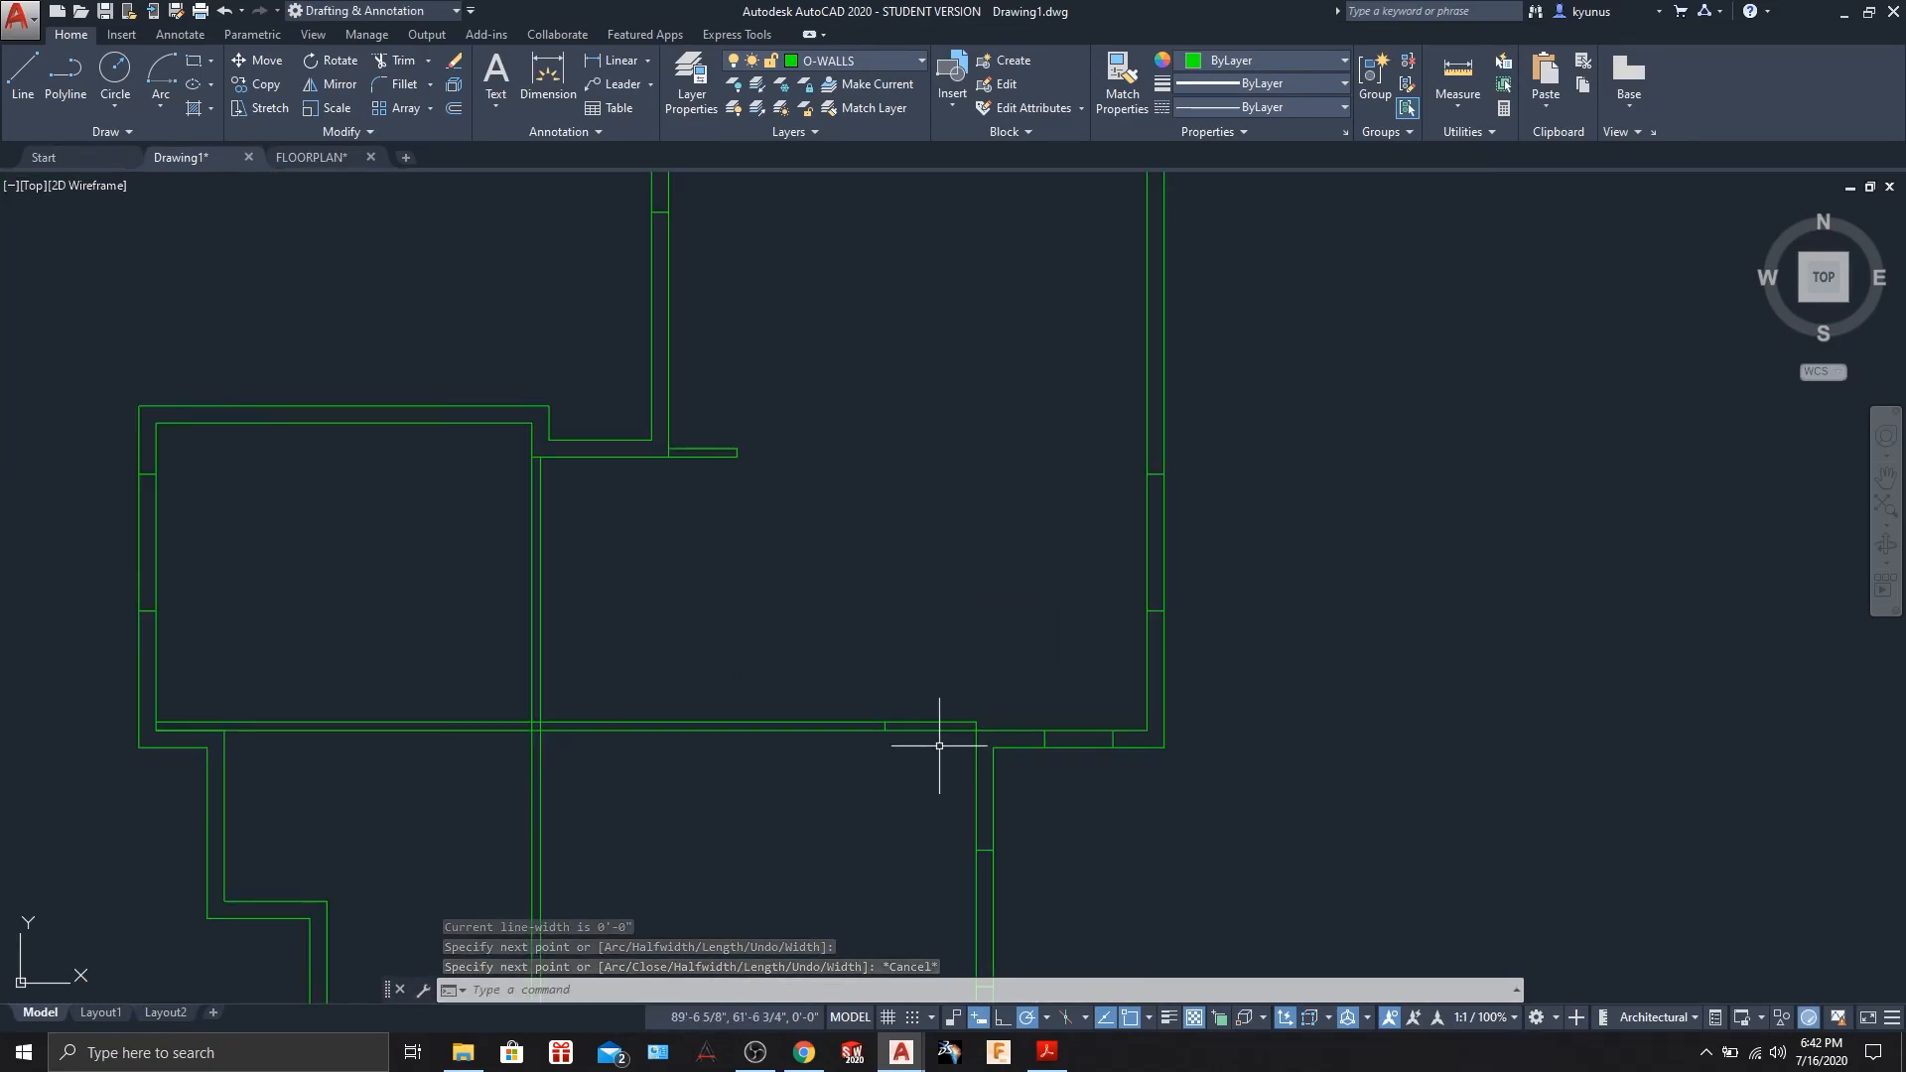
{"action": "mouse_move", "coordinate": [759, 818]}
{"action": "middle_mouse_down"}
{"action": "mouse_move", "coordinate": [783, 703]}
{"action": "mouse_move", "coordinate": [795, 724]}
{"action": "mouse_move", "coordinate": [803, 707]}
{"action": "mouse_move", "coordinate": [881, 860]}
{"action": "middle_mouse_up"}
{"action": "middle_click_drag", "start_coordinate": [908, 551], "coordinate": [921, 592]}
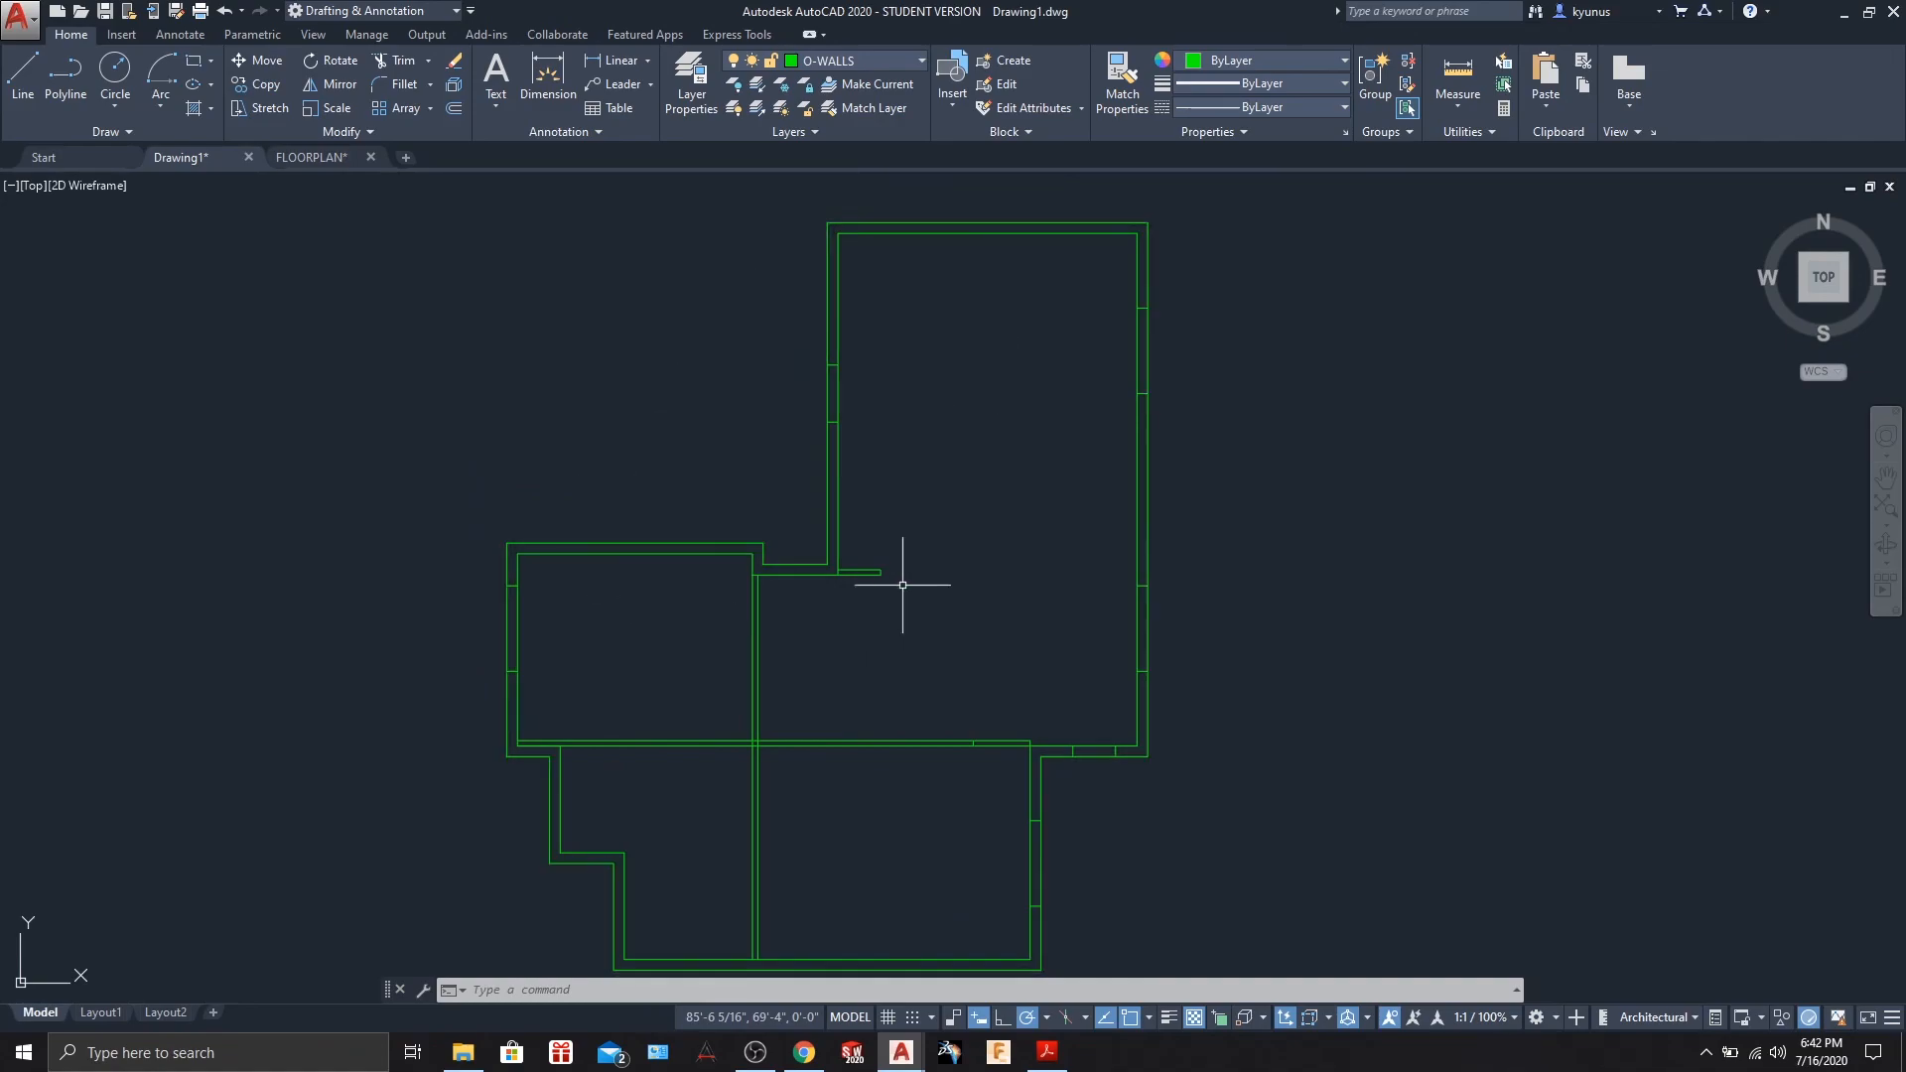
{"action": "middle_click_drag", "start_coordinate": [897, 850], "coordinate": [902, 797]}
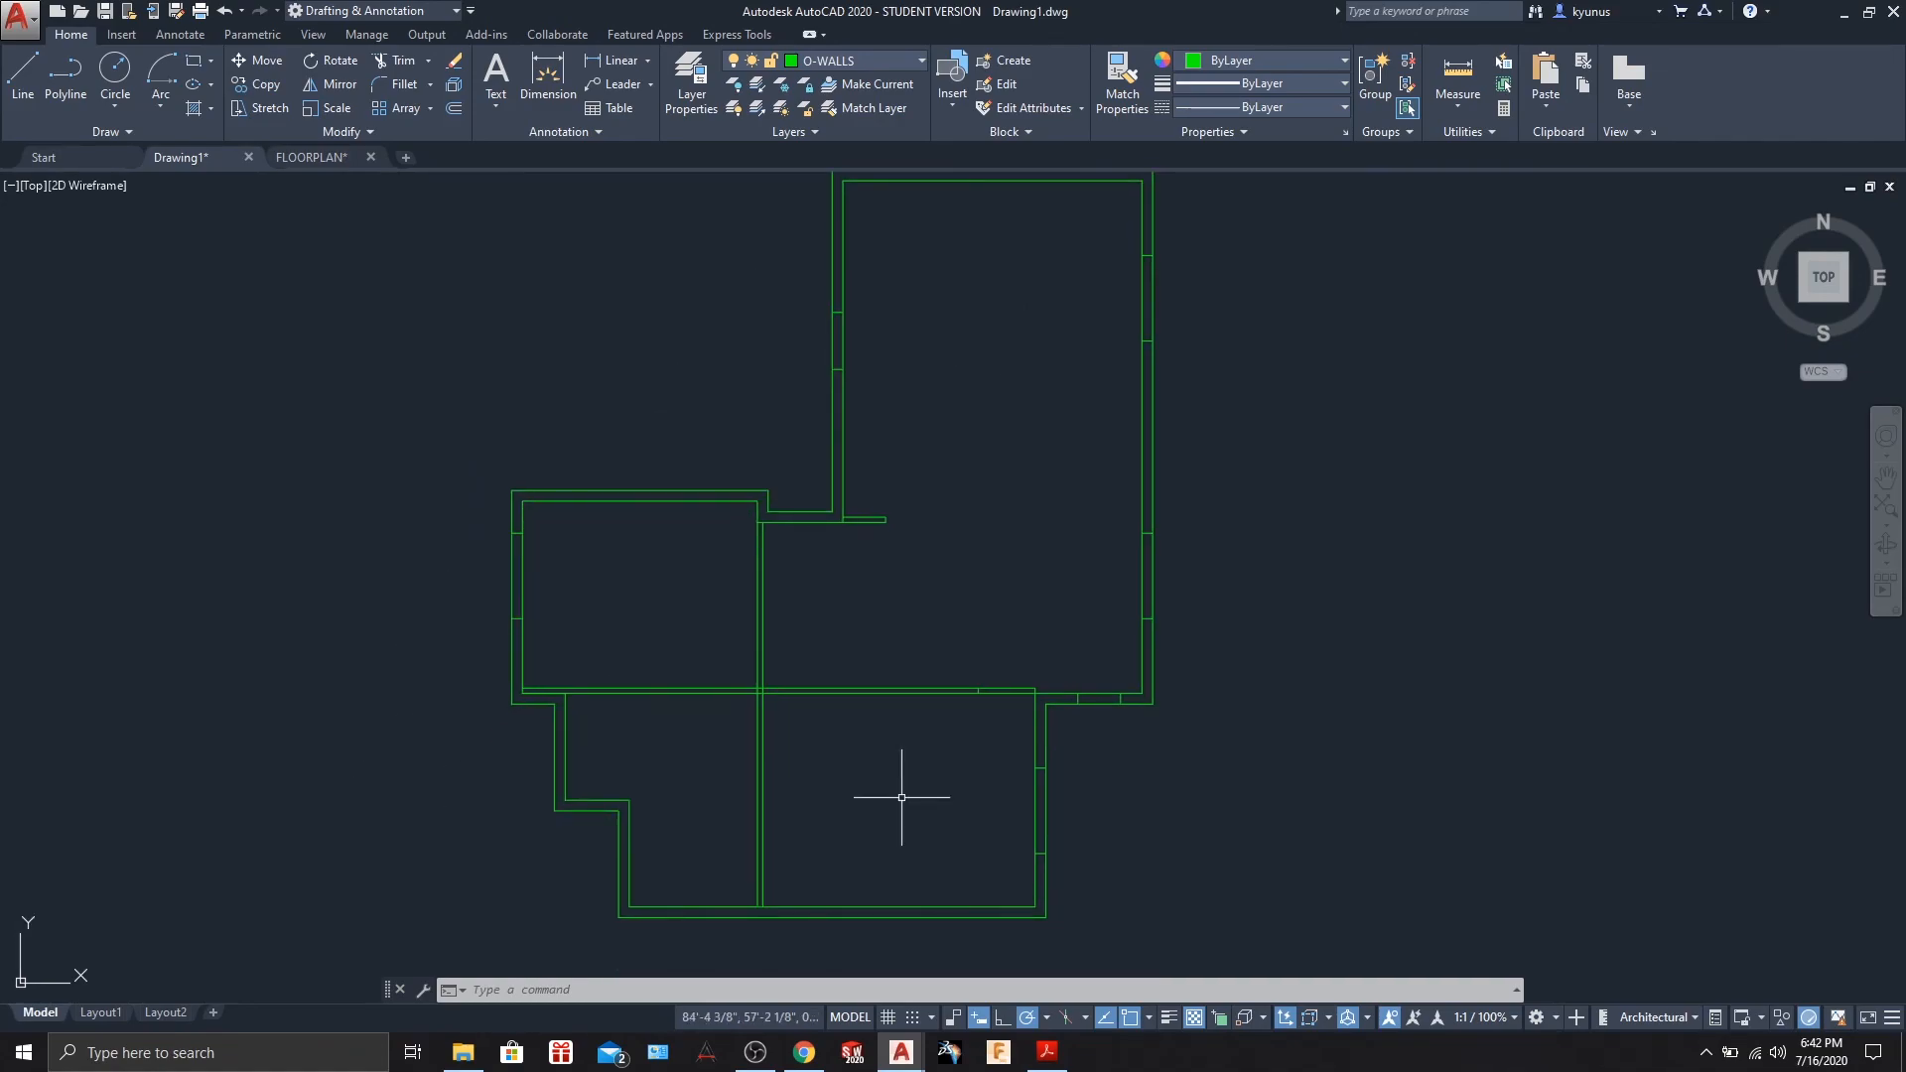
{"action": "scroll", "coordinate": [919, 654], "scroll_direction": "up", "scroll_amount": 2}
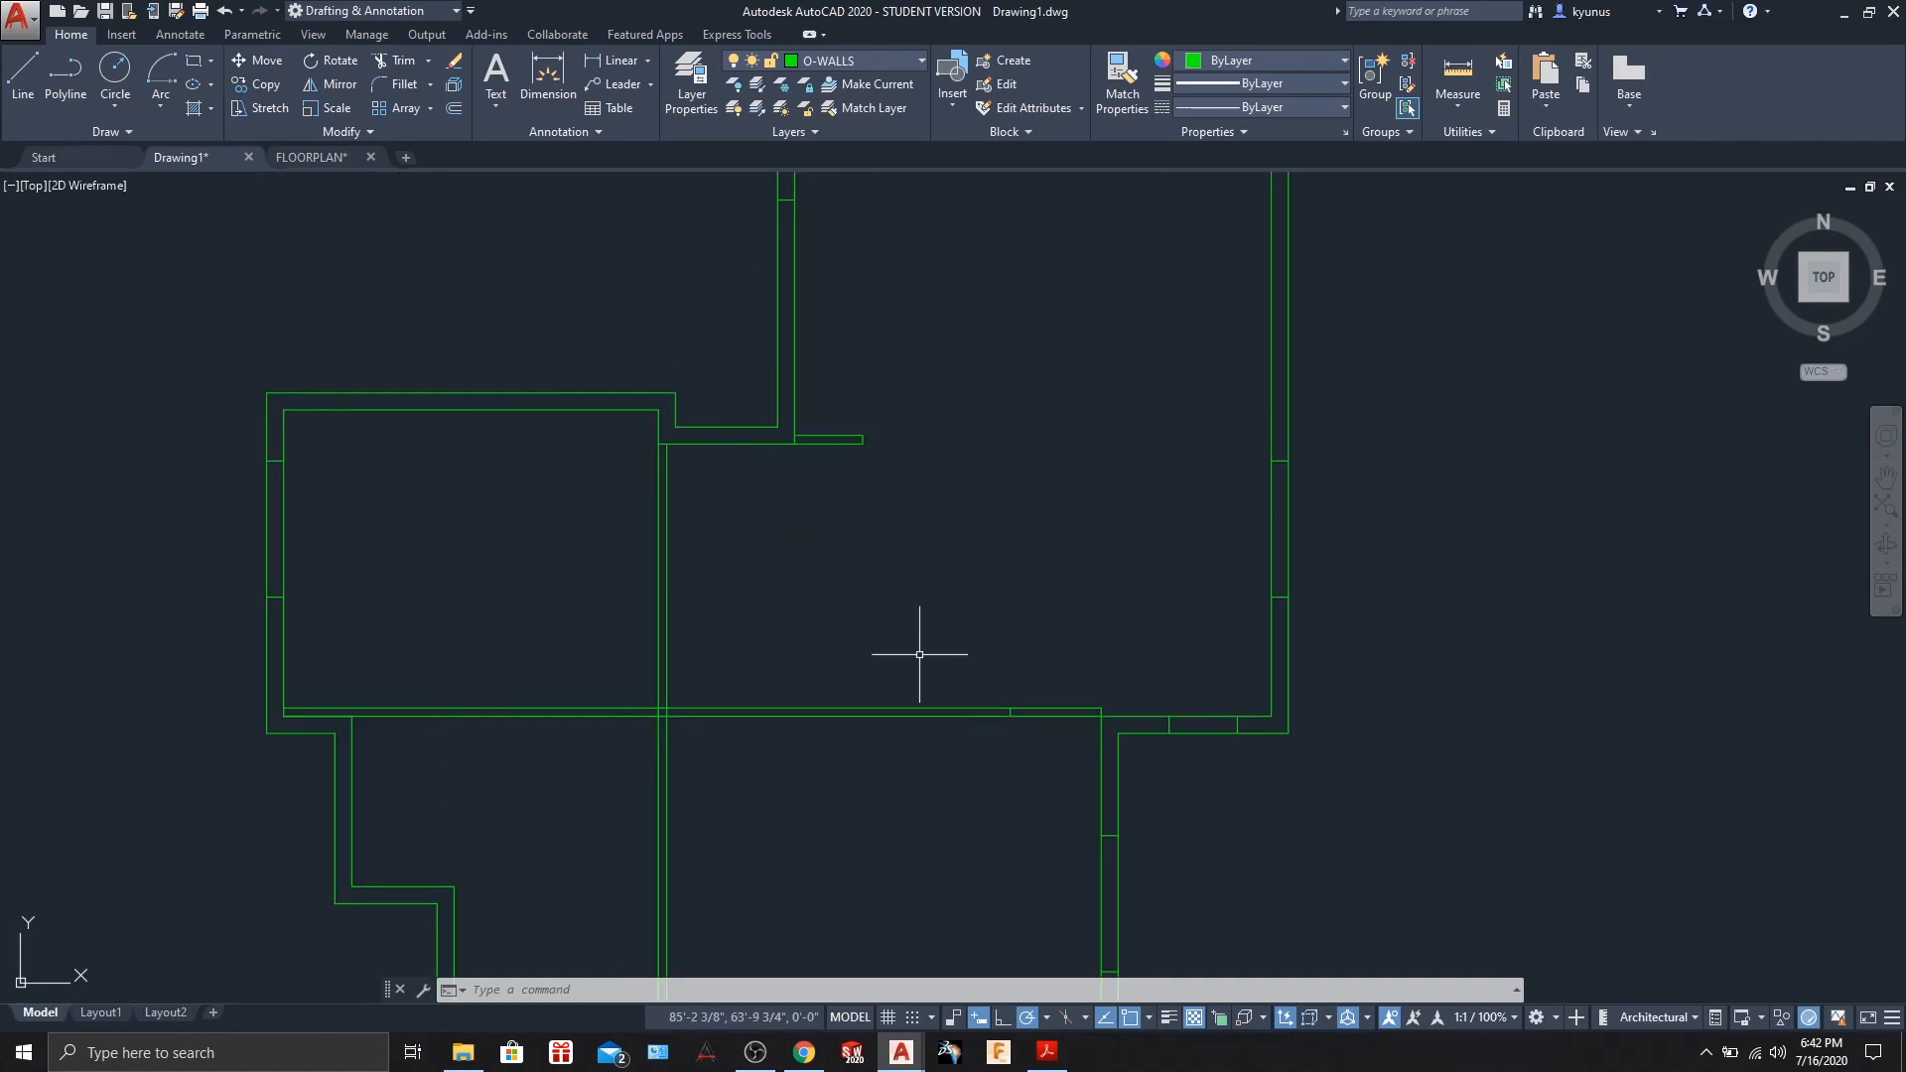
{"action": "middle_click_drag", "start_coordinate": [935, 592], "coordinate": [963, 734]}
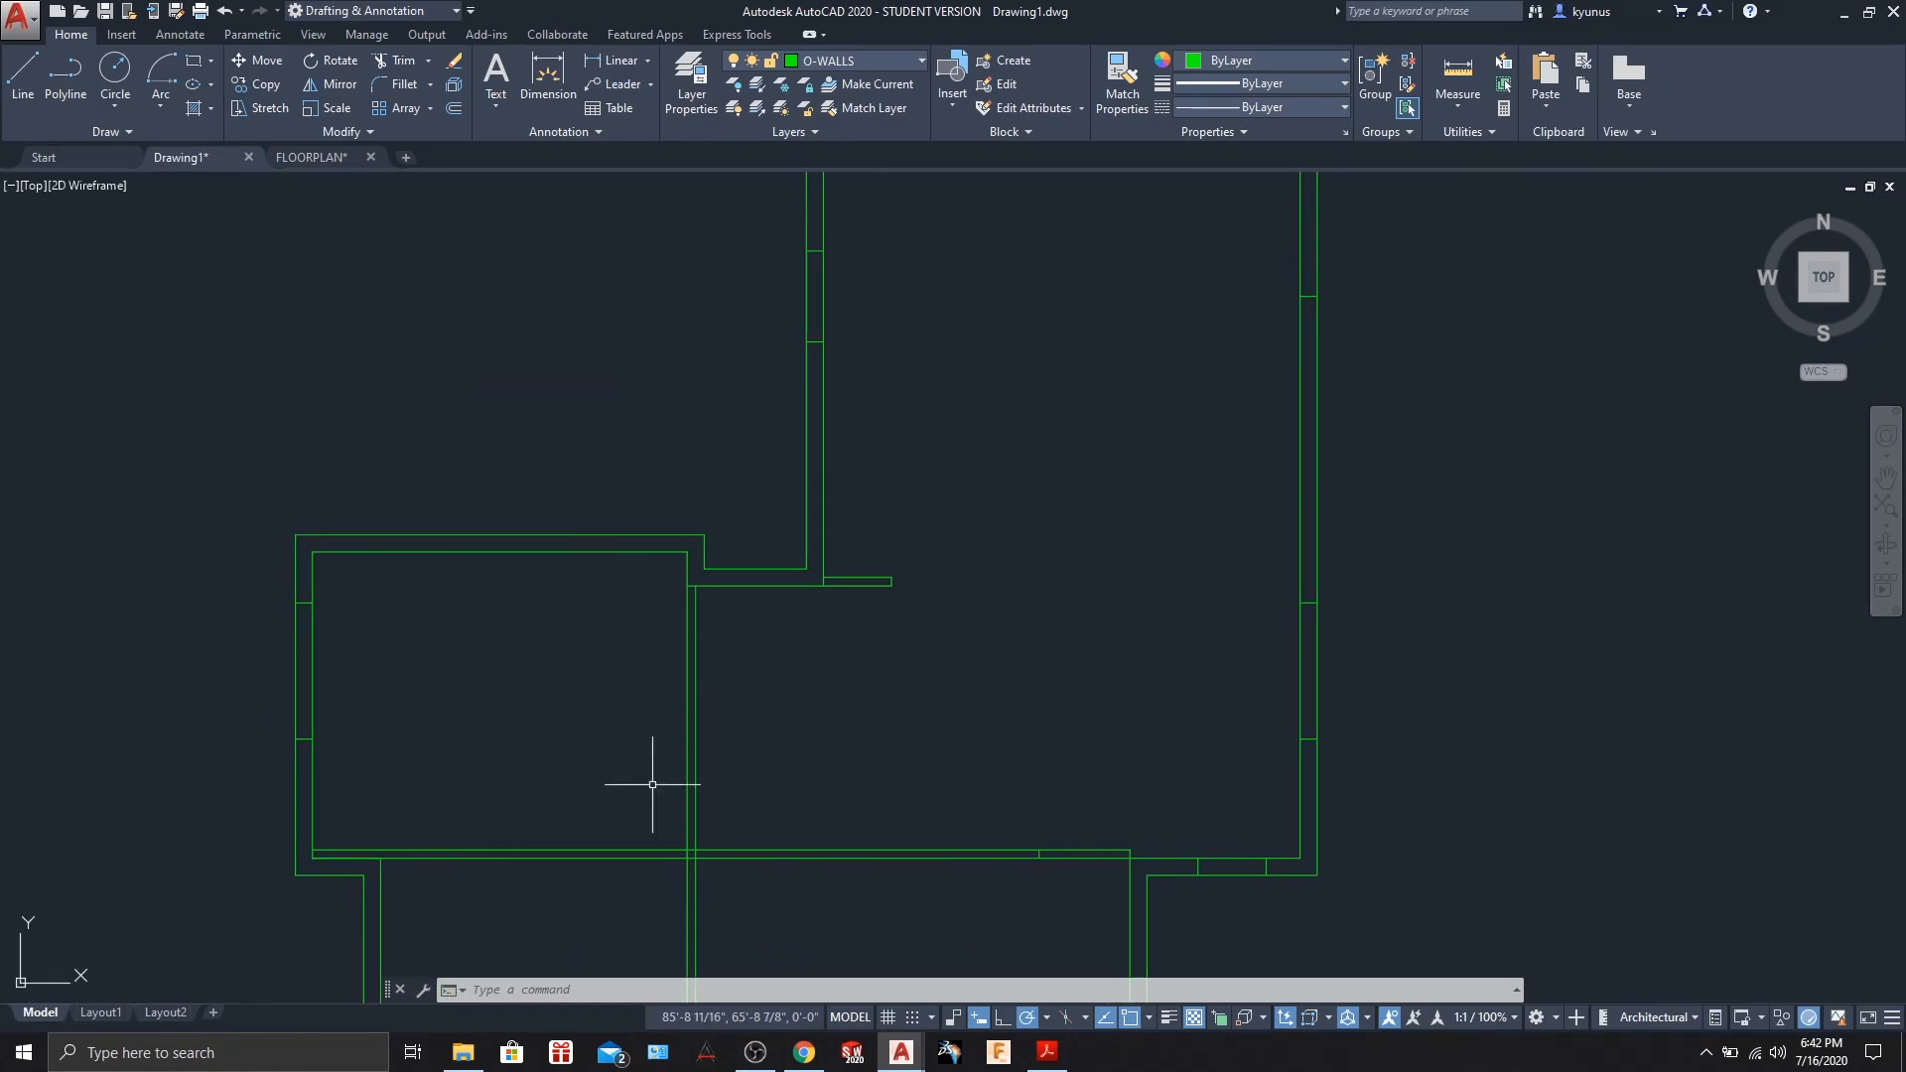
{"action": "scroll", "coordinate": [1113, 719], "scroll_direction": "down", "scroll_amount": 2}
{"action": "middle_click_drag", "start_coordinate": [1084, 639], "coordinate": [1084, 525]}
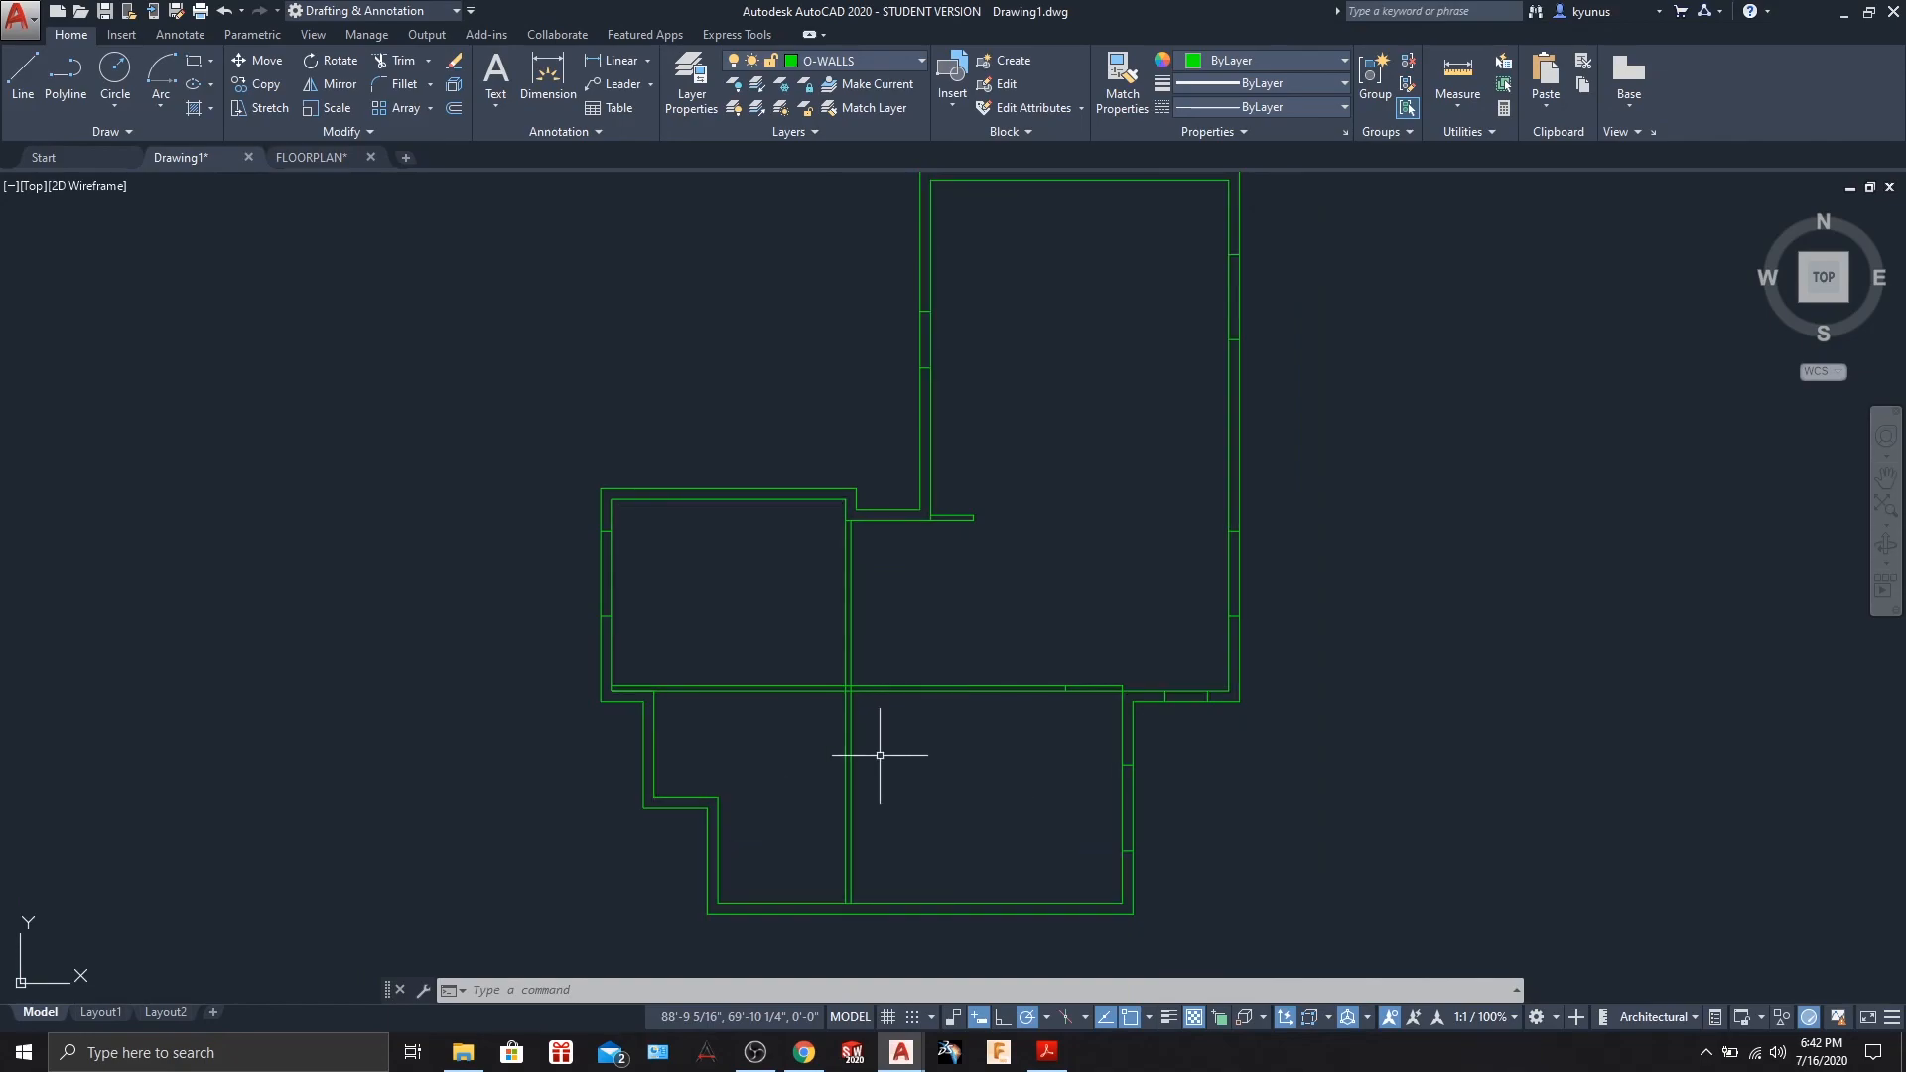